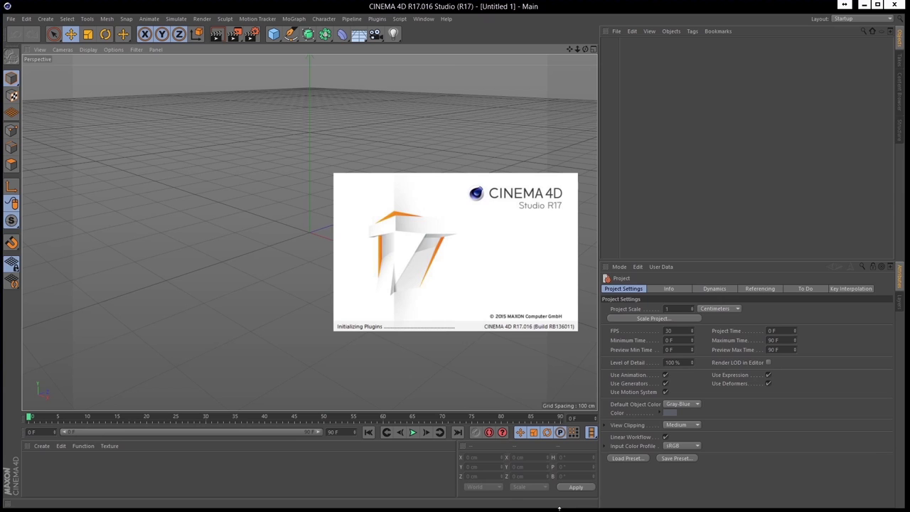
Step: Add a cube and a sphere, moving the sphere left so it overlaps the cube
left_click(45, 19)
mouse_move(47, 32)
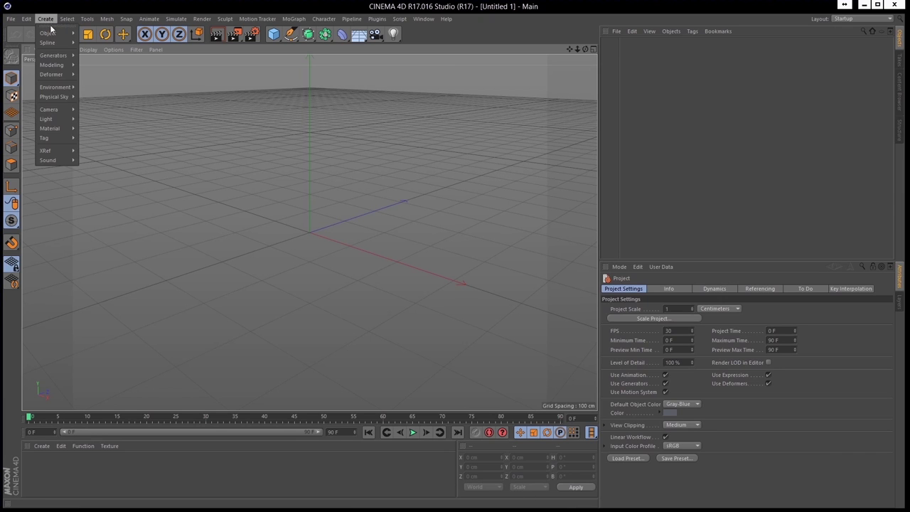
left_click(95, 77)
left_click_drag(377, 264, 394, 257)
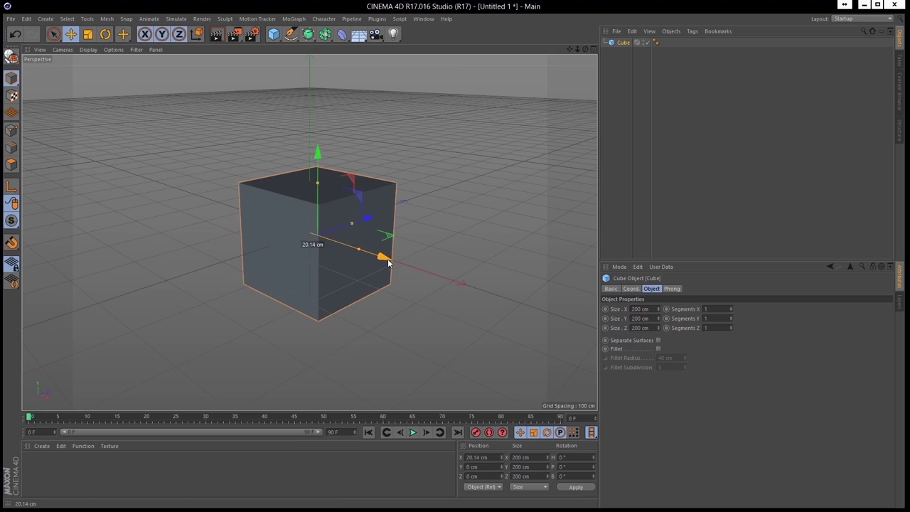
left_click(45, 19)
mouse_move(49, 32)
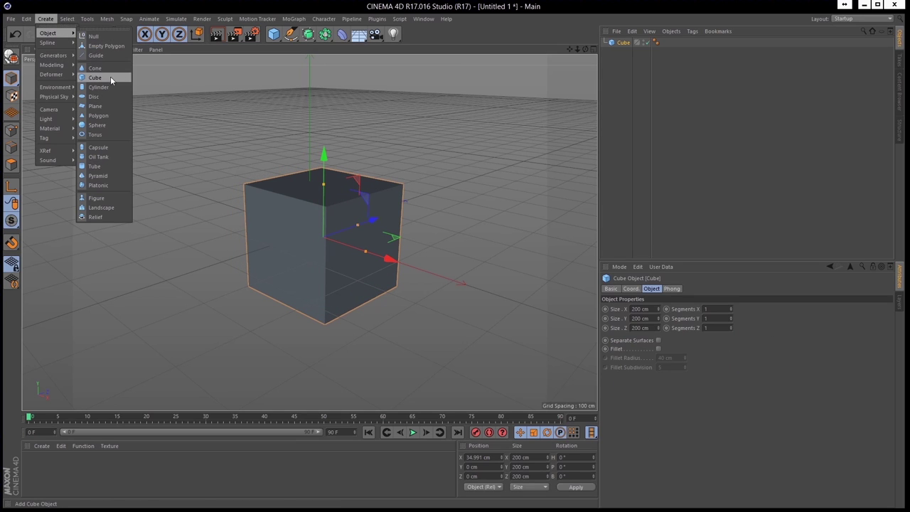
left_click(112, 122)
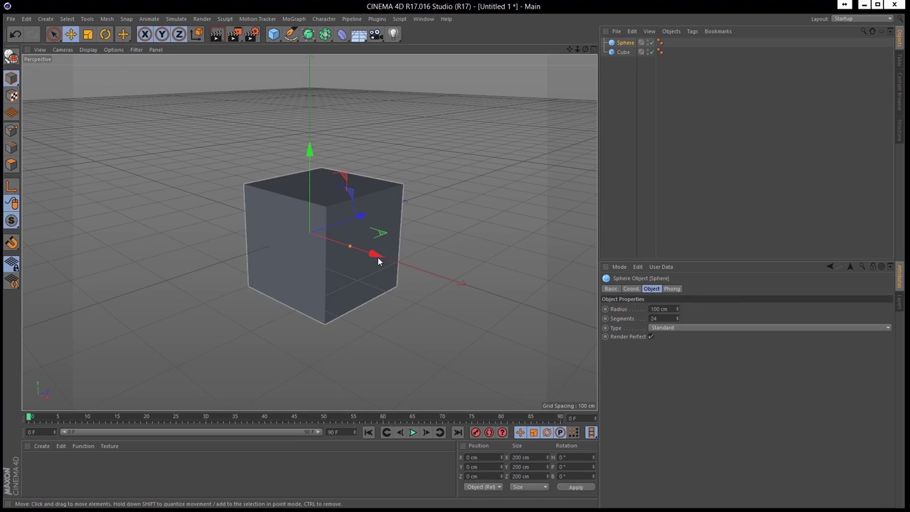
mouse_move(378, 262)
left_mouse_down()
mouse_move(299, 228)
mouse_move(318, 235)
left_mouse_up()
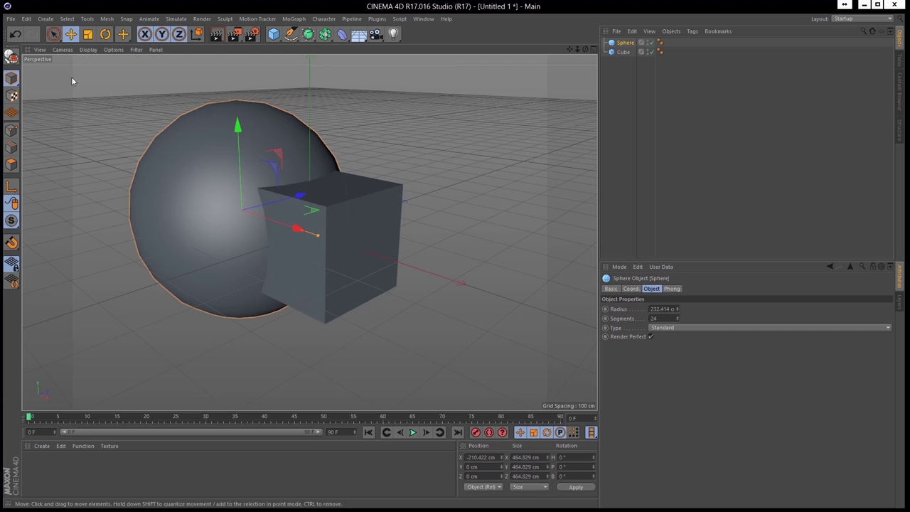
Step: Switch the viewport to Gouraud Shading (Lines) and enlarge the sphere radius to about 256 cm
left_click(88, 49)
left_click(106, 70)
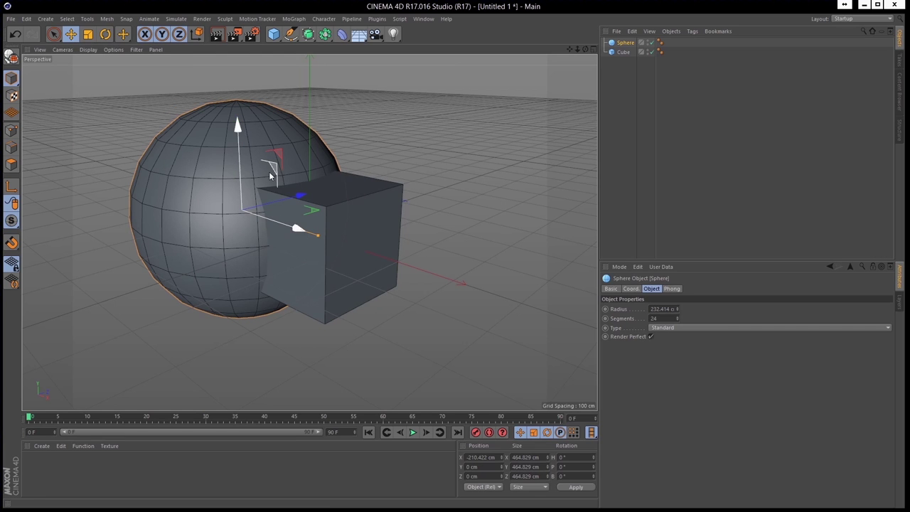
mouse_move(296, 229)
left_mouse_down()
mouse_move(288, 258)
mouse_move(263, 274)
left_mouse_up()
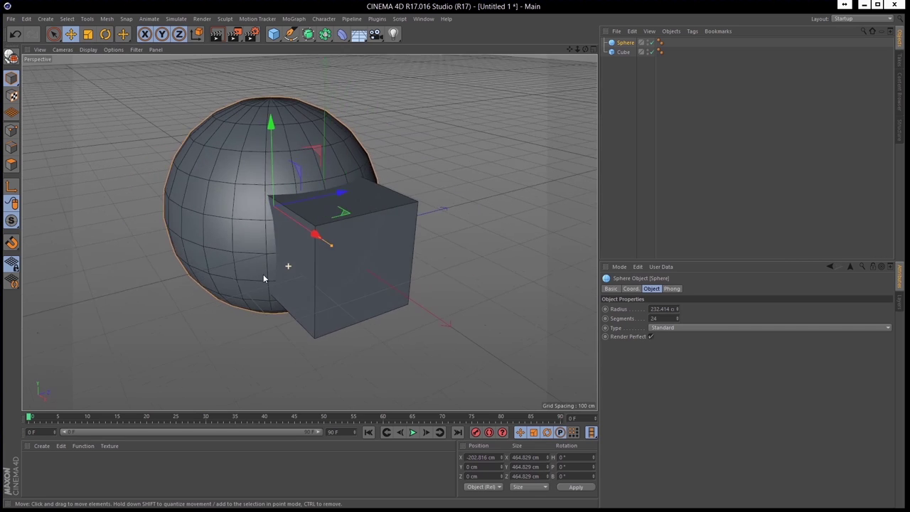
scroll(352, 234, "up", 4)
mouse_move(323, 271)
left_mouse_down()
mouse_move(333, 282)
mouse_move(346, 271)
mouse_move(325, 320)
mouse_move(318, 288)
left_mouse_up()
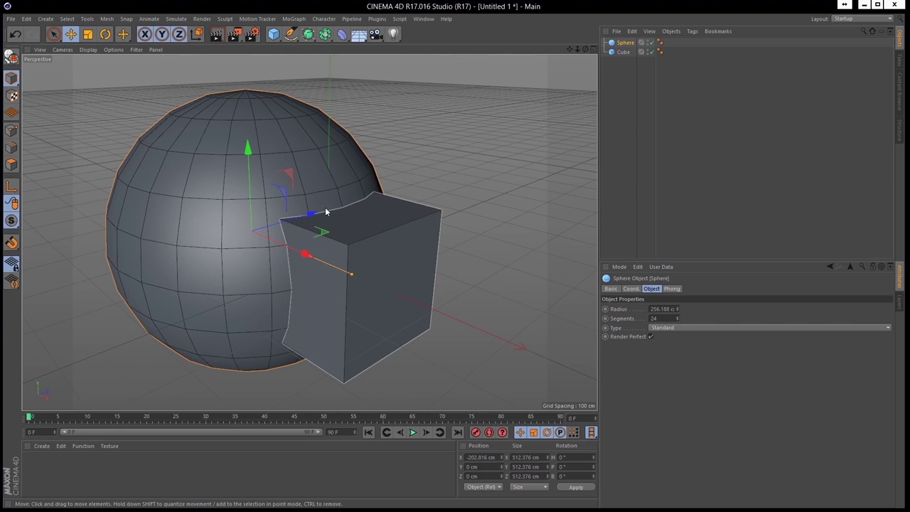
left_click(108, 19)
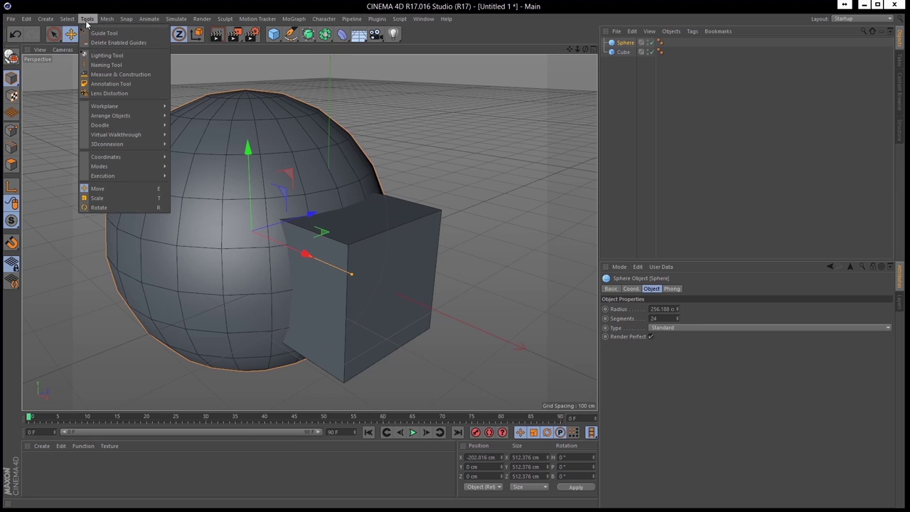
mouse_move(45, 19)
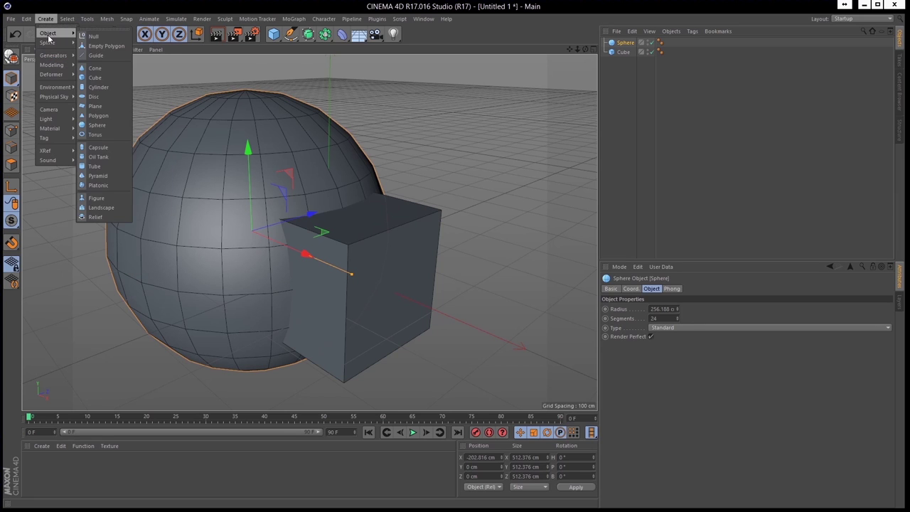
mouse_move(52, 64)
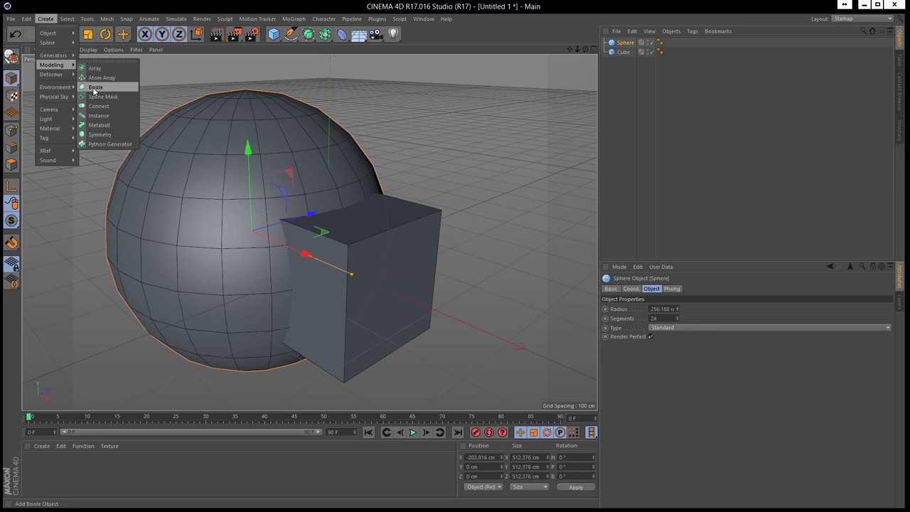
Step: Put Sphere above Cube under a Boole, ticking Create single object and Hide new edges
left_click(95, 87)
left_click_drag(623, 57, 626, 44)
left_click_drag(438, 280, 584, 348, "alt")
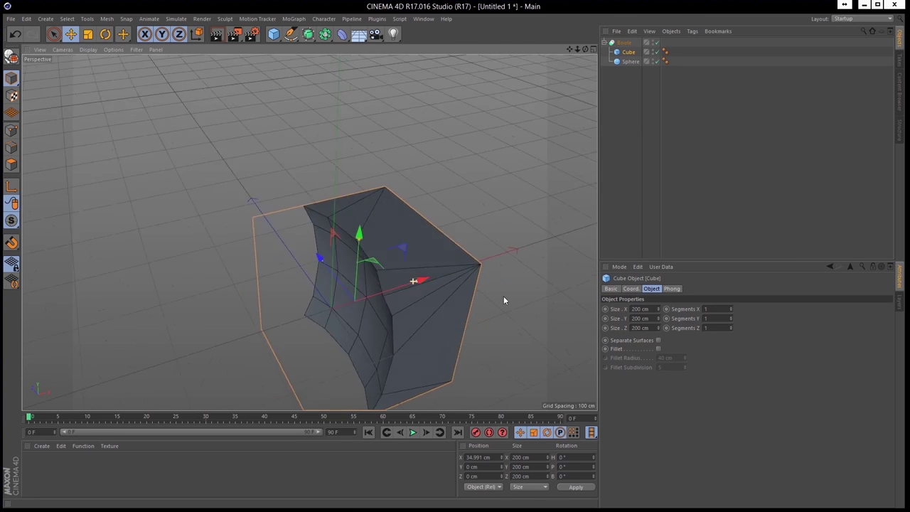
left_click(624, 42)
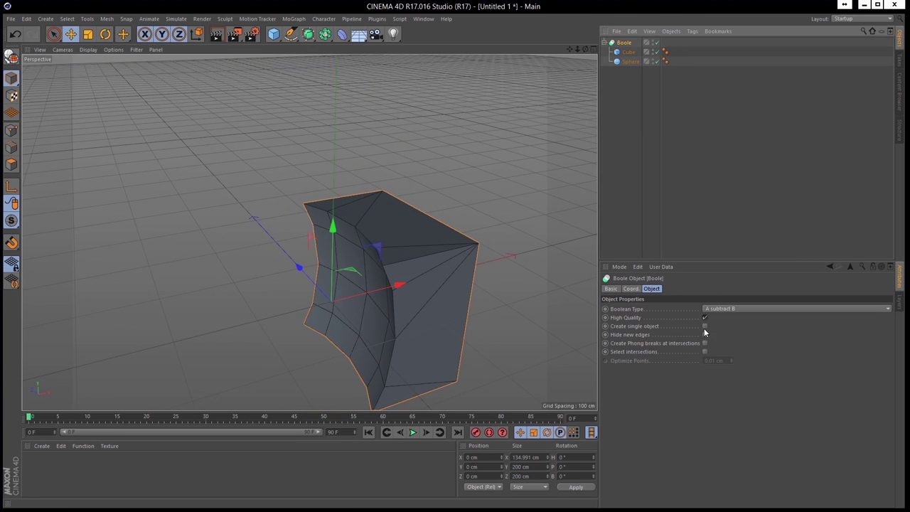
left_click(705, 326)
left_click(705, 334)
mouse_move(533, 280)
left_mouse_down("alt")
mouse_move(494, 271)
mouse_move(498, 262)
left_mouse_up("alt")
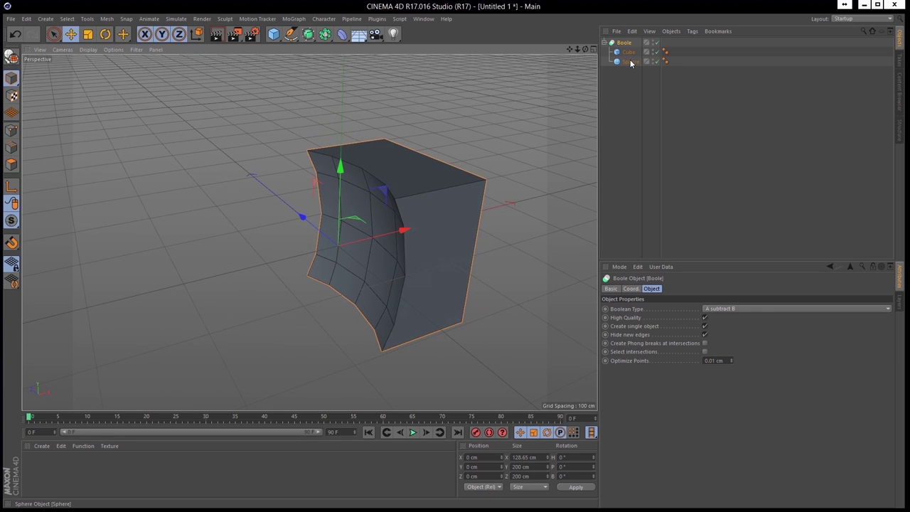
left_click_drag(630, 61, 631, 50)
mouse_move(491, 142)
left_mouse_down("alt")
mouse_move(364, 208)
mouse_move(409, 239)
mouse_move(435, 242)
left_mouse_up("alt")
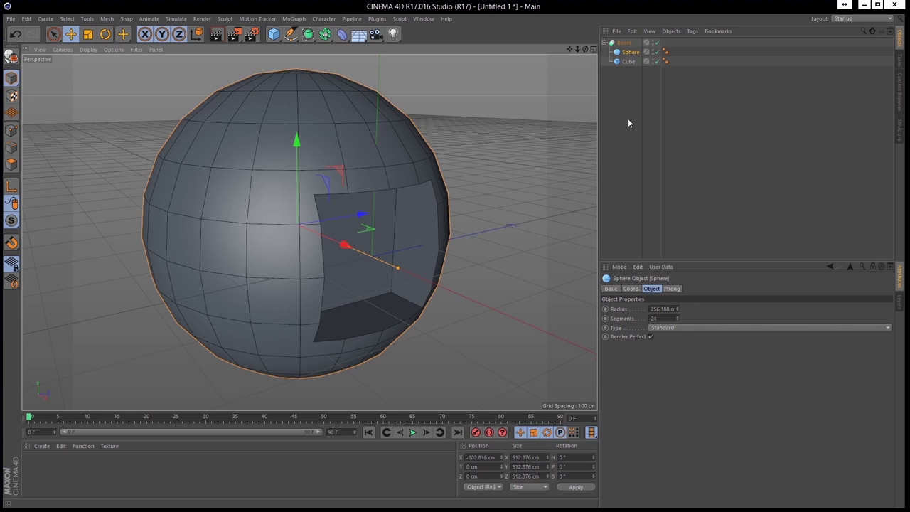
Step: Raise the cube's Y segments, move it up, and try then remove a fillet
left_click(629, 61)
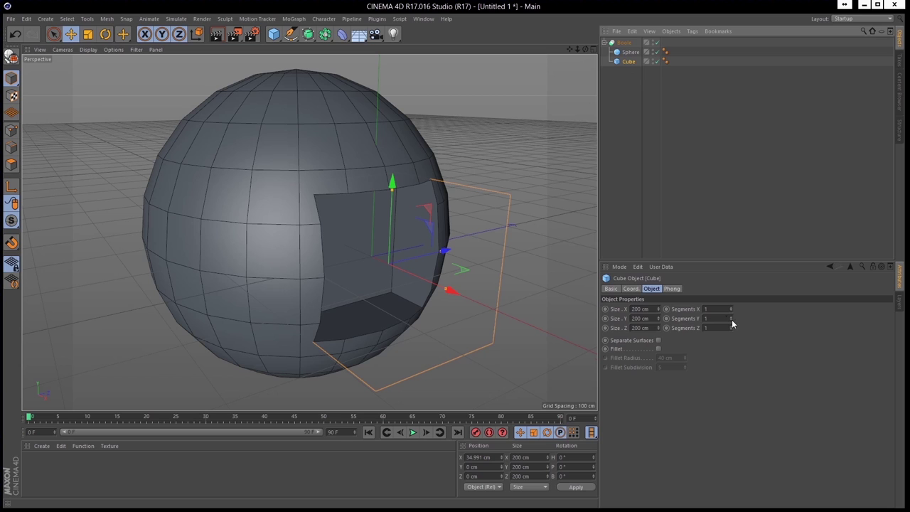
left_click_drag(732, 321, 732, 325)
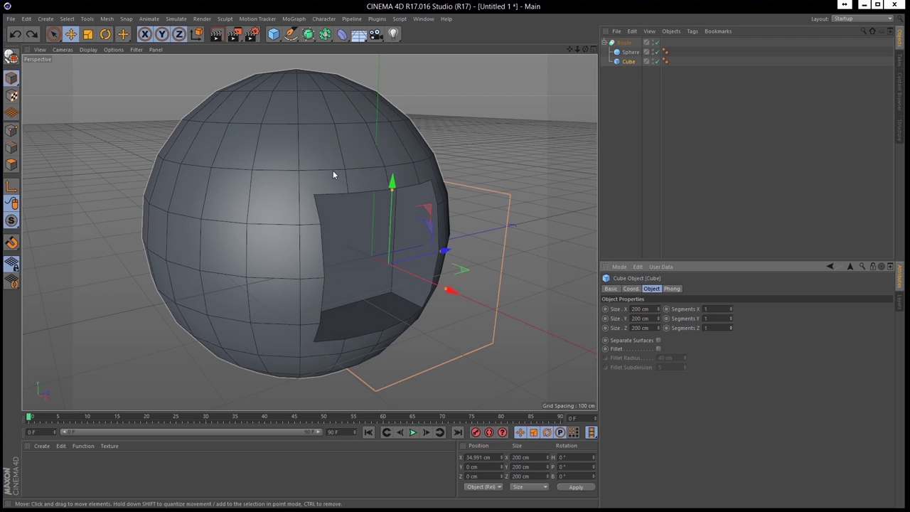
mouse_move(392, 185)
left_mouse_down()
mouse_move(396, 168)
mouse_move(393, 178)
left_mouse_up()
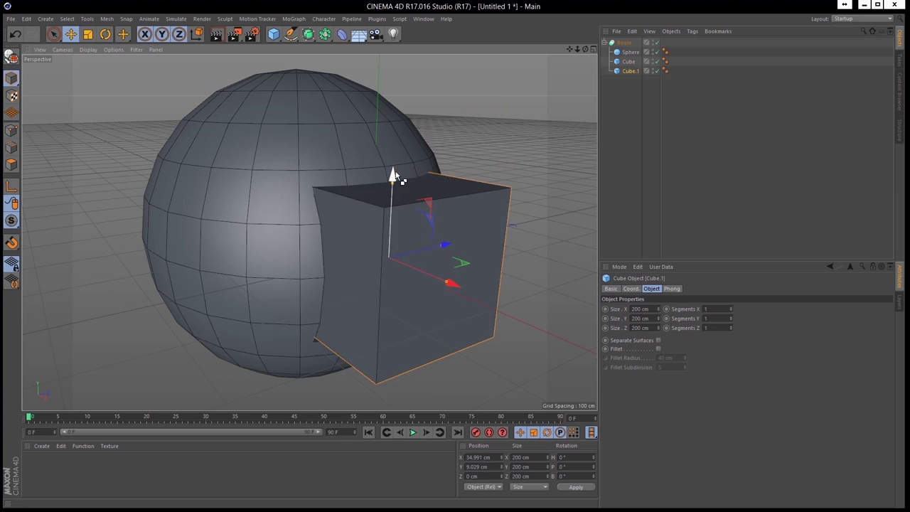
left_click(659, 349)
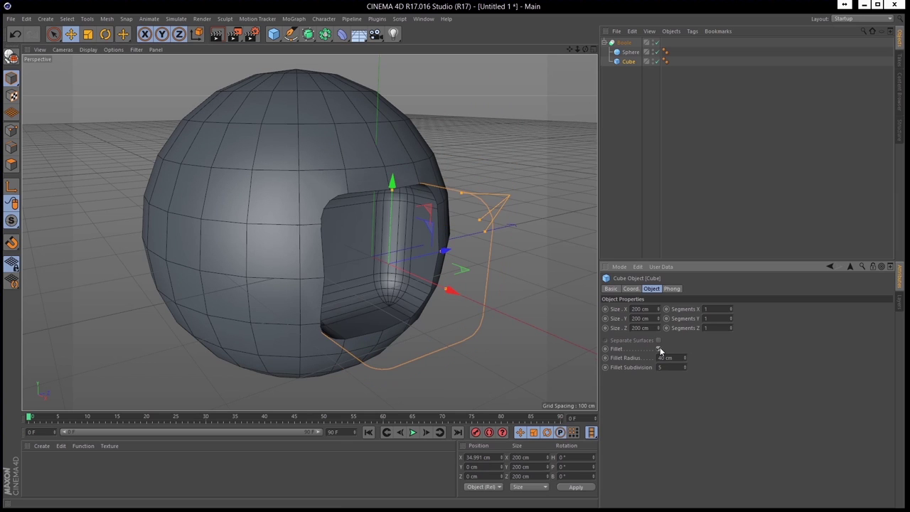
left_click(658, 341)
left_click(658, 349)
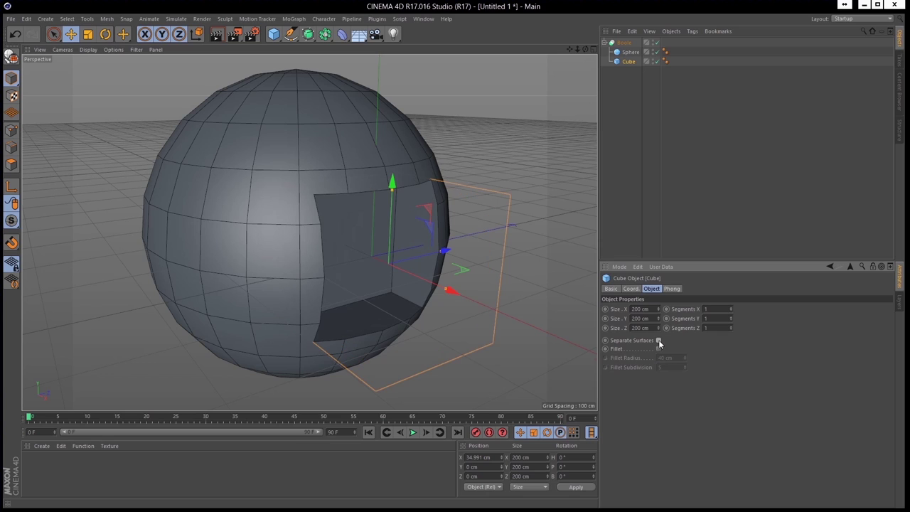
Step: Set the Boole's Boolean Type to A union B
left_click(625, 44)
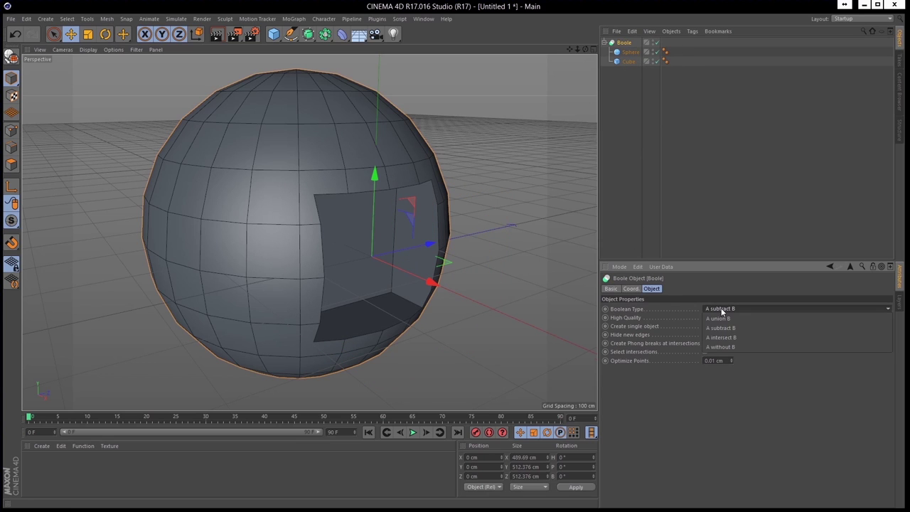
left_click(722, 308)
left_click(720, 320)
left_click(721, 313)
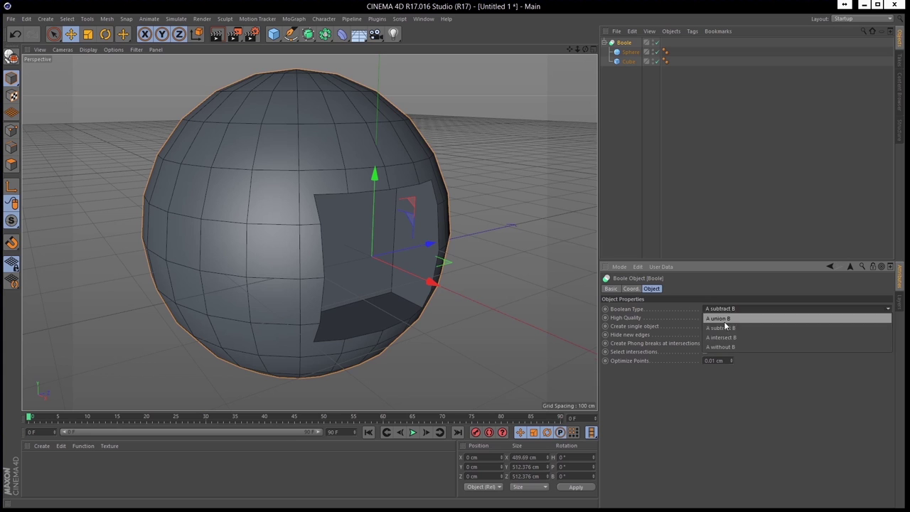
left_click(728, 338)
left_click(721, 313)
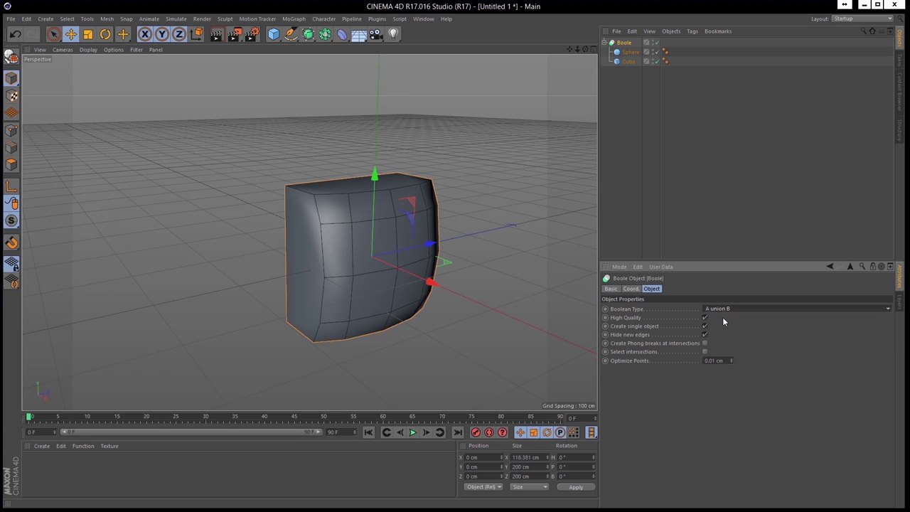
mouse_move(485, 302)
left_mouse_down("alt")
mouse_move(445, 298)
mouse_move(468, 289)
mouse_move(485, 305)
mouse_move(522, 265)
mouse_move(498, 305)
mouse_move(446, 306)
mouse_move(452, 299)
mouse_move(443, 295)
mouse_move(461, 309)
mouse_move(451, 300)
left_mouse_up("alt")
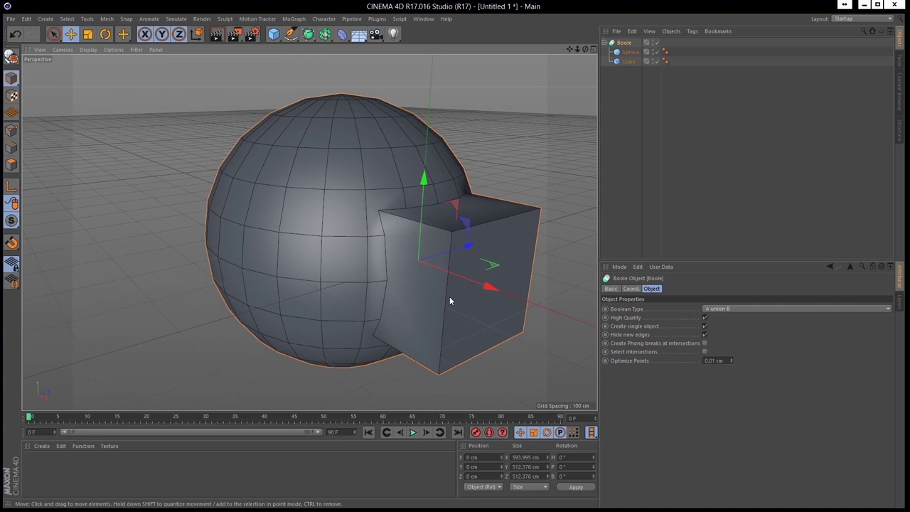
Step: Apply Make Editable to the Boole object from its right-click menu
right_click(622, 45)
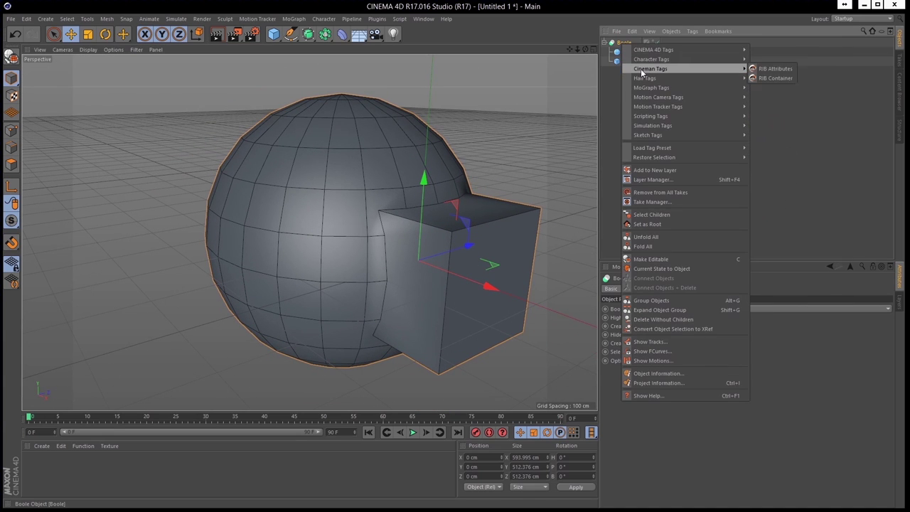
left_click(344, 43)
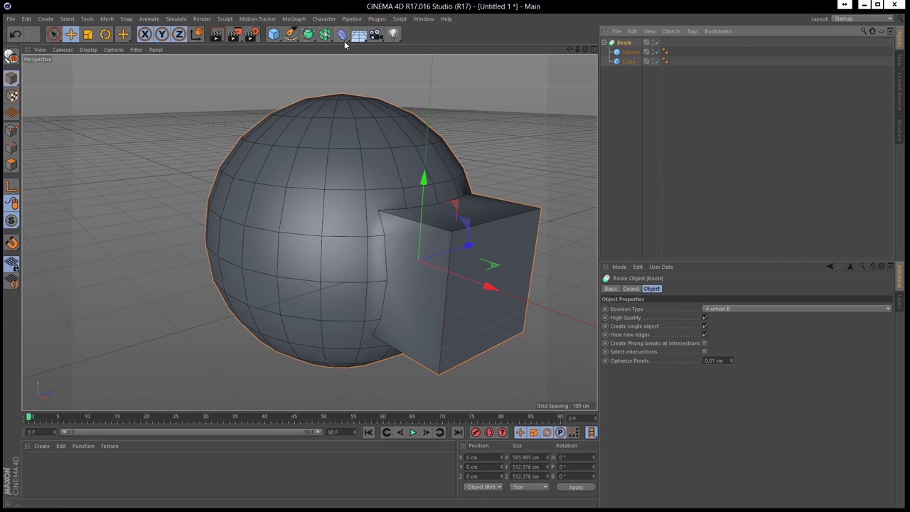
left_click(110, 20)
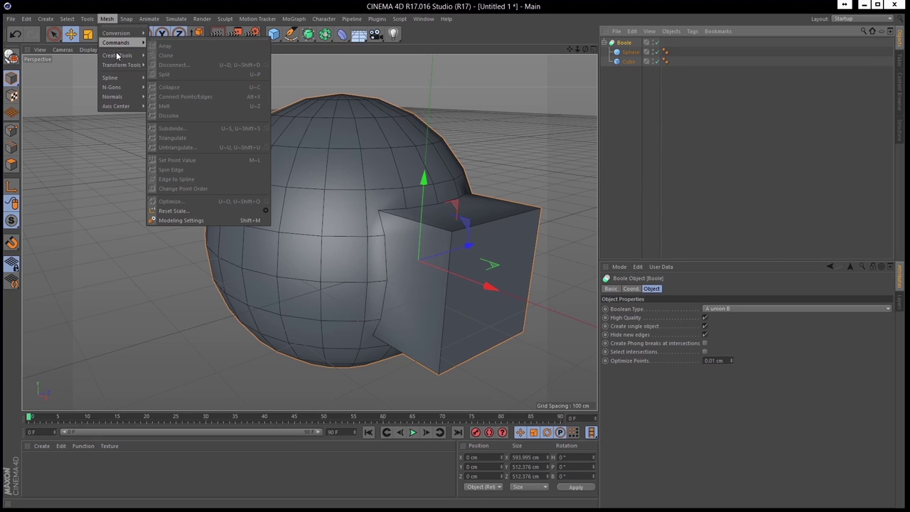
mouse_move(118, 56)
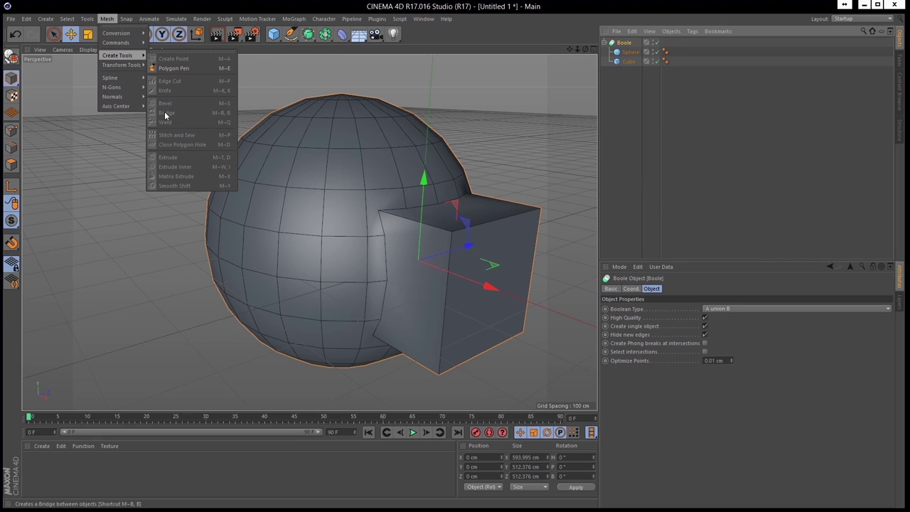
left_click(627, 44)
right_click(627, 44)
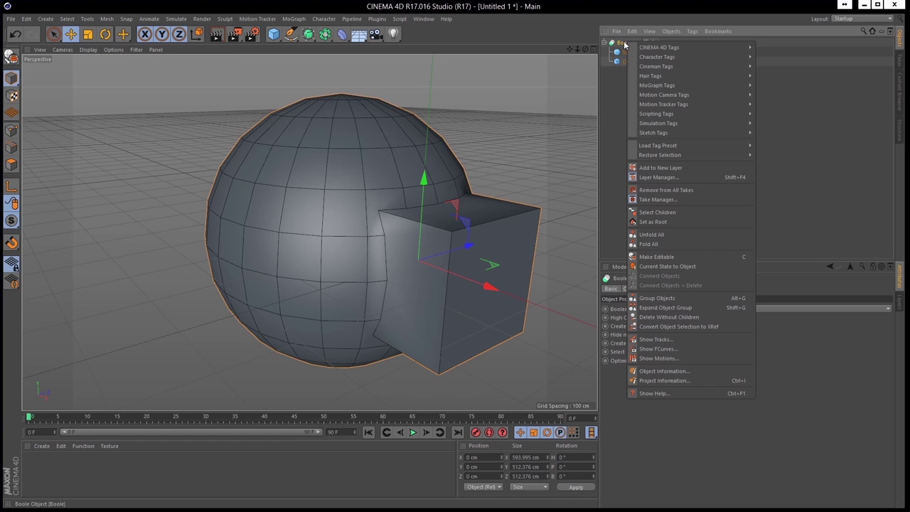
left_click(666, 262)
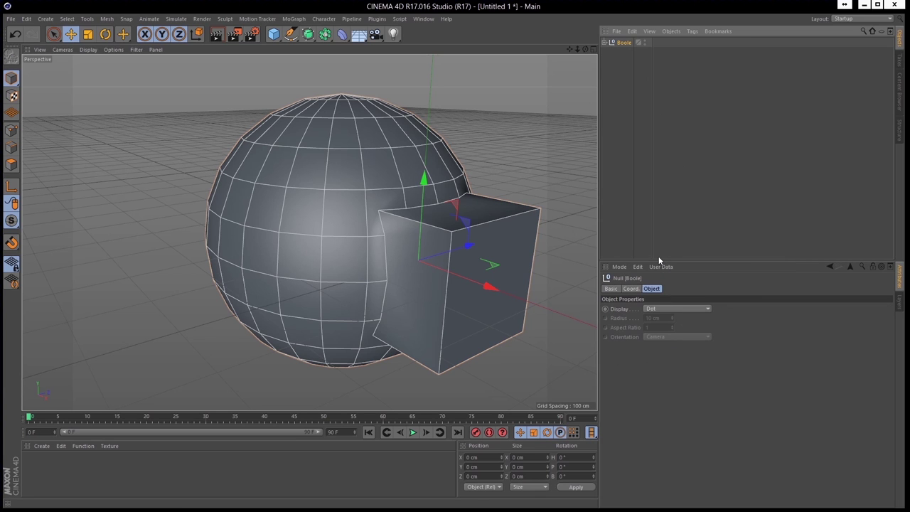
Step: In Edge mode, use Loop Selection to pick the full sphere–cube seam loop
mouse_move(419, 280)
left_mouse_down("alt")
mouse_move(436, 290)
mouse_move(370, 293)
left_mouse_up("alt")
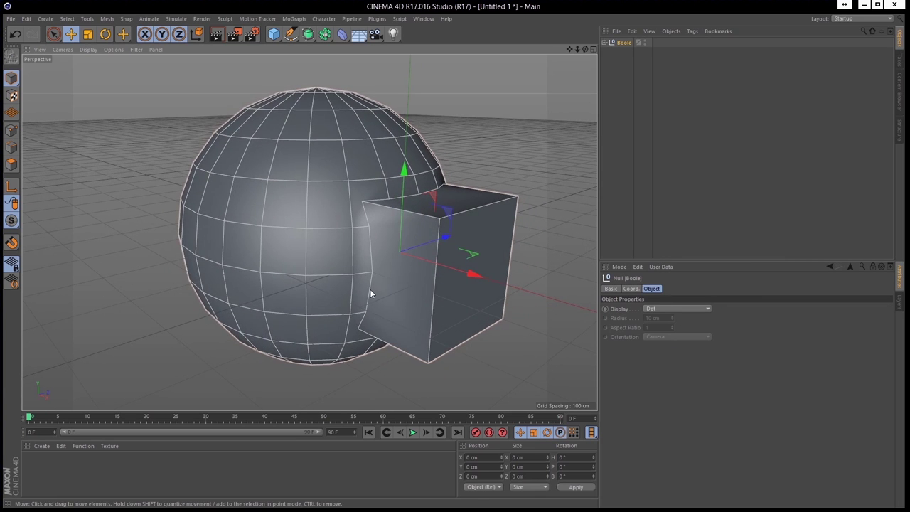
left_click(370, 293)
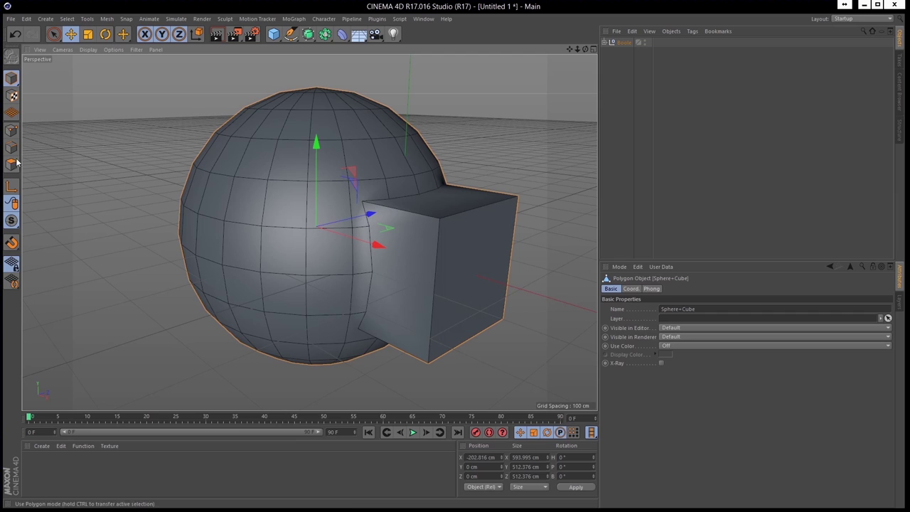
left_click(11, 148)
left_click(369, 284)
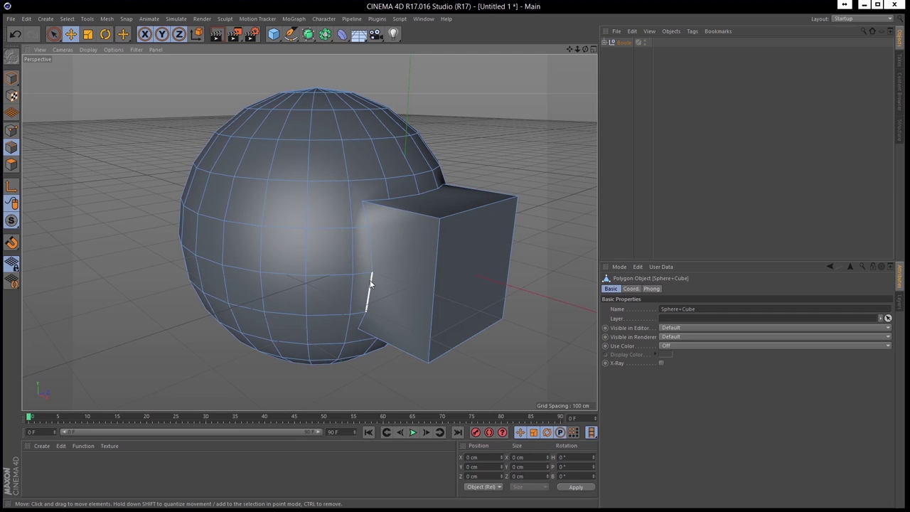
double_click(370, 238)
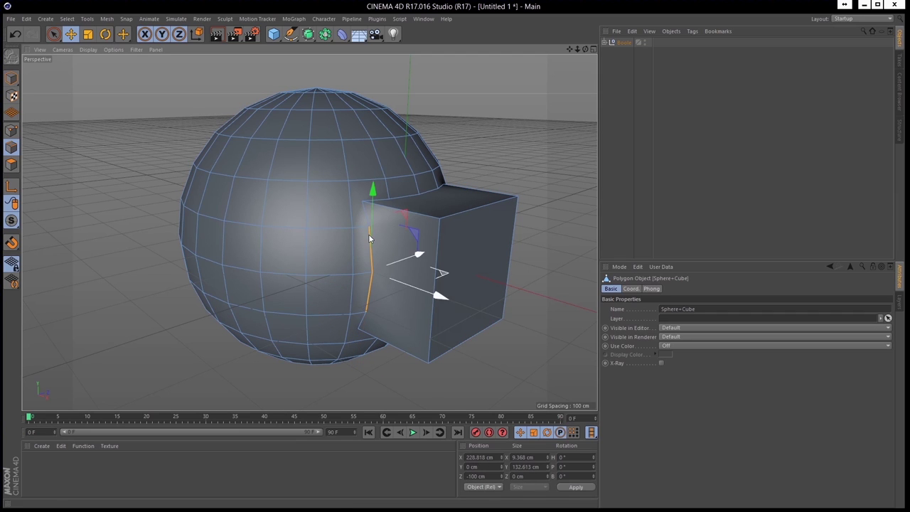
left_click(65, 20)
left_click(90, 87)
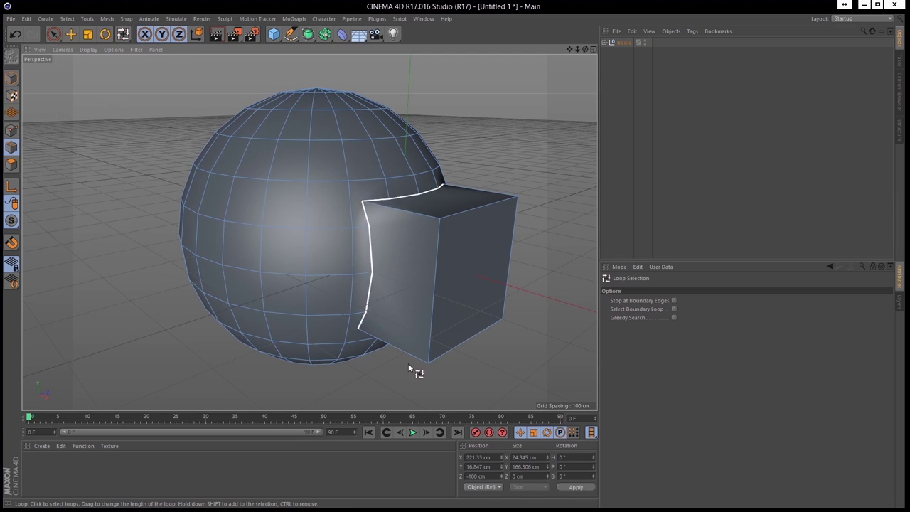
left_click(394, 196)
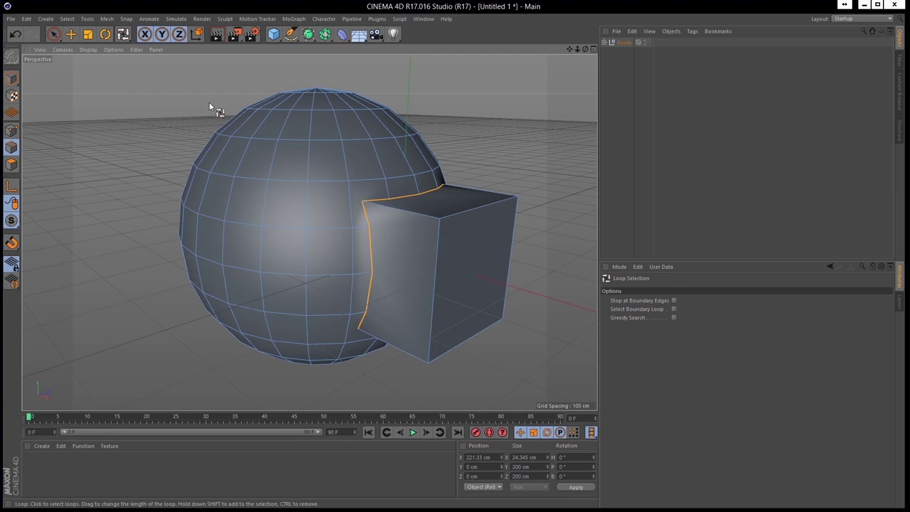
right_click(535, 153)
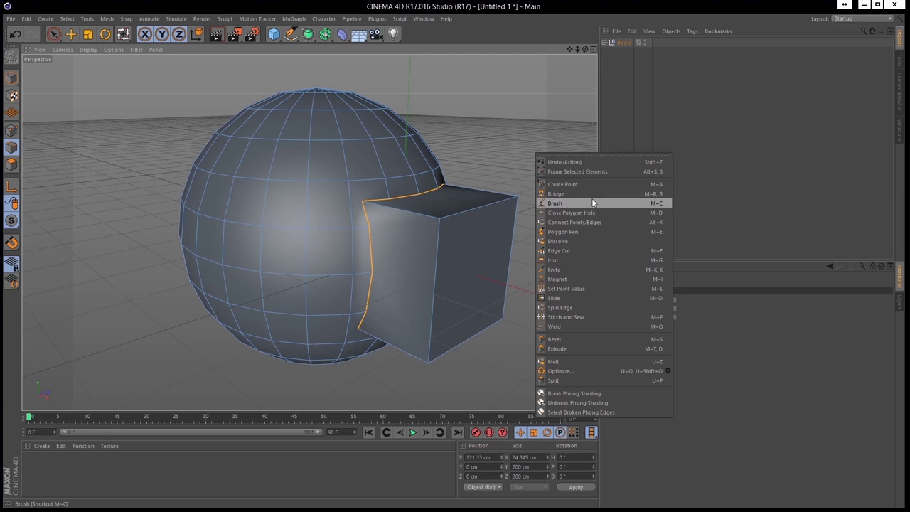
Step: Bevel the seam loop with 2 subdivisions, tension back at 100% and depth -100%
left_click(558, 341)
left_click_drag(543, 296, 598, 335)
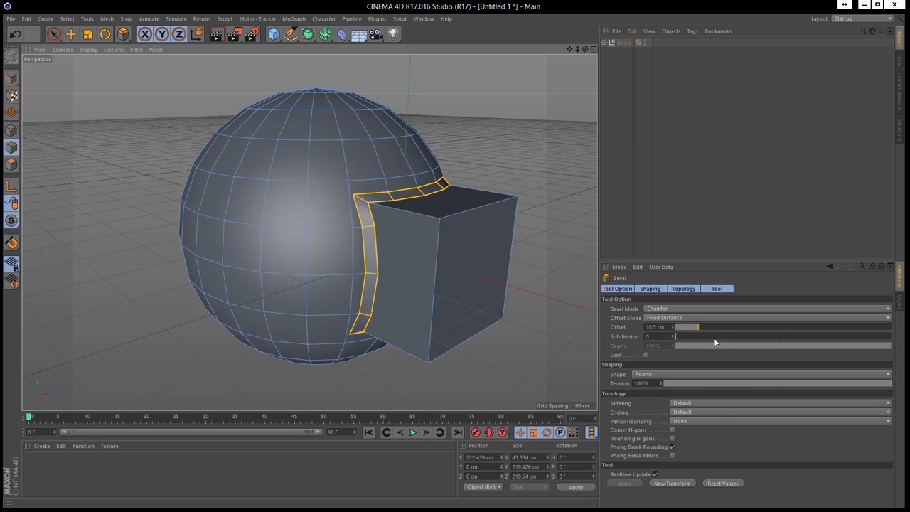
left_click(673, 333)
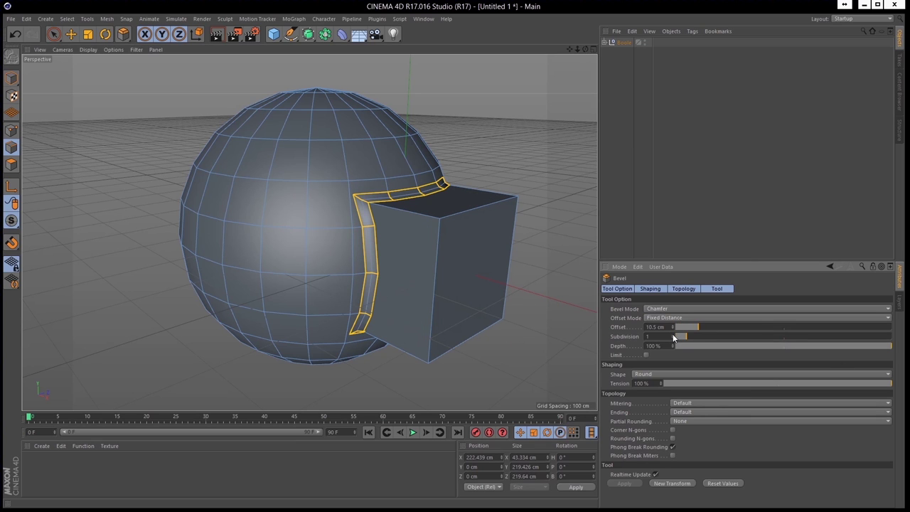
left_click(673, 334)
mouse_move(366, 225)
left_mouse_down("alt")
mouse_move(455, 272)
mouse_move(436, 275)
left_mouse_up("alt")
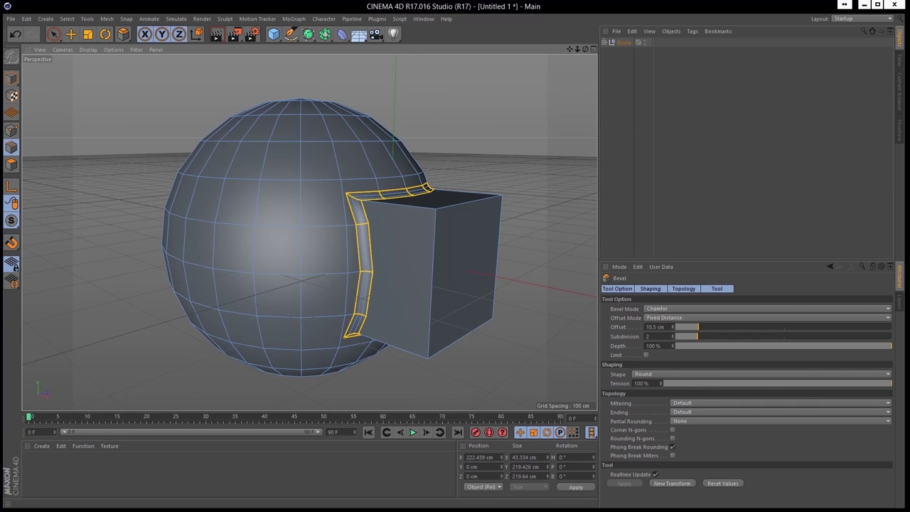
mouse_move(827, 383)
left_mouse_down()
mouse_move(702, 382)
mouse_move(759, 382)
left_mouse_up()
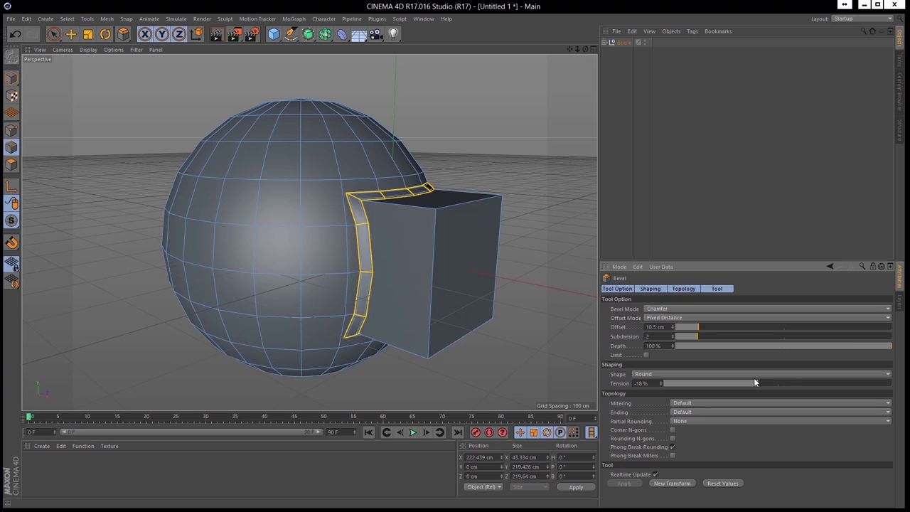
left_click_drag(755, 382, 868, 383)
left_click_drag(868, 346, 674, 345)
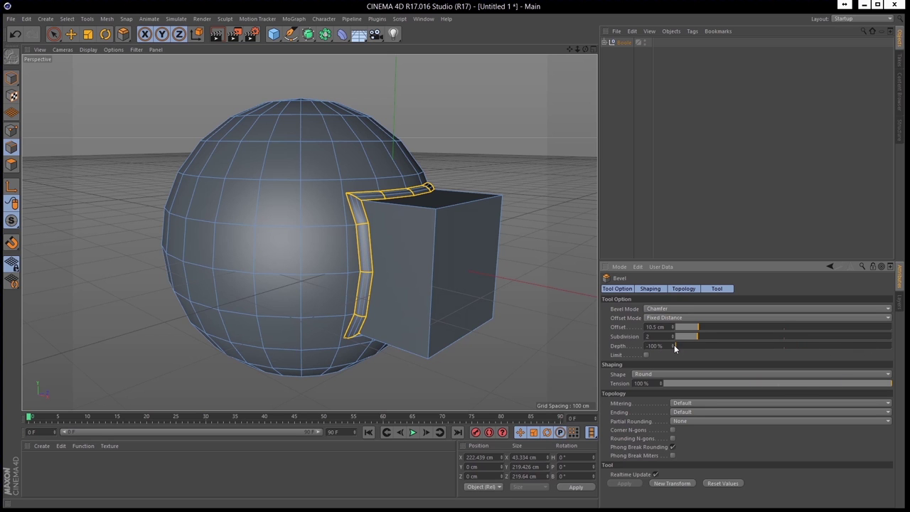
Step: Select the Boole object in the Object Manager and delete it
mouse_move(311, 230)
left_mouse_down("alt")
mouse_move(387, 280)
mouse_move(401, 263)
mouse_move(391, 257)
mouse_move(386, 281)
mouse_move(412, 301)
left_mouse_up("alt")
scroll(399, 232, "up", 2)
scroll(401, 264, "down", 3)
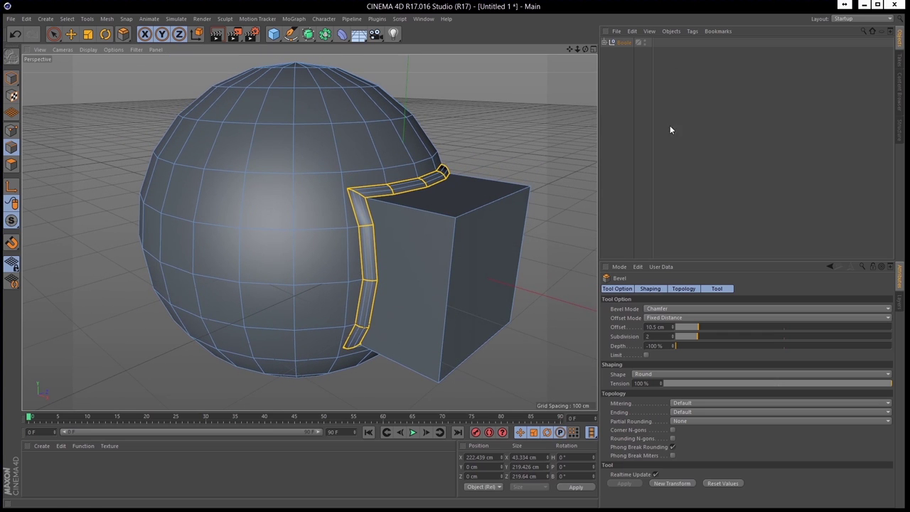
left_click(604, 42)
left_click(634, 52)
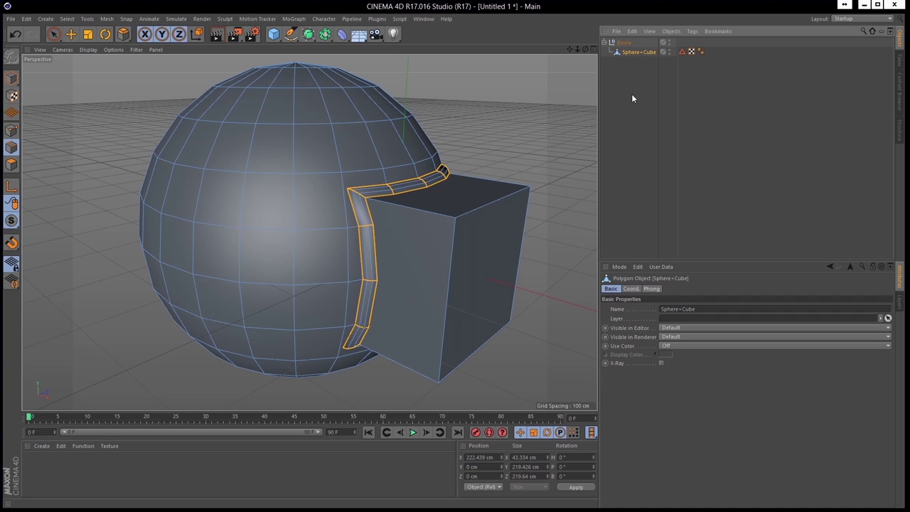
left_click(624, 43)
left_click(630, 52)
left_click(622, 44)
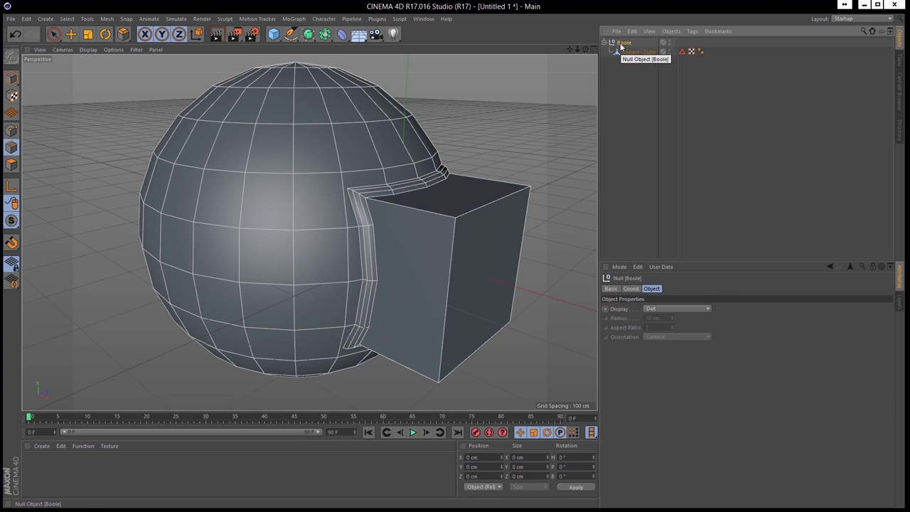
left_click_drag(620, 46, 522, 152)
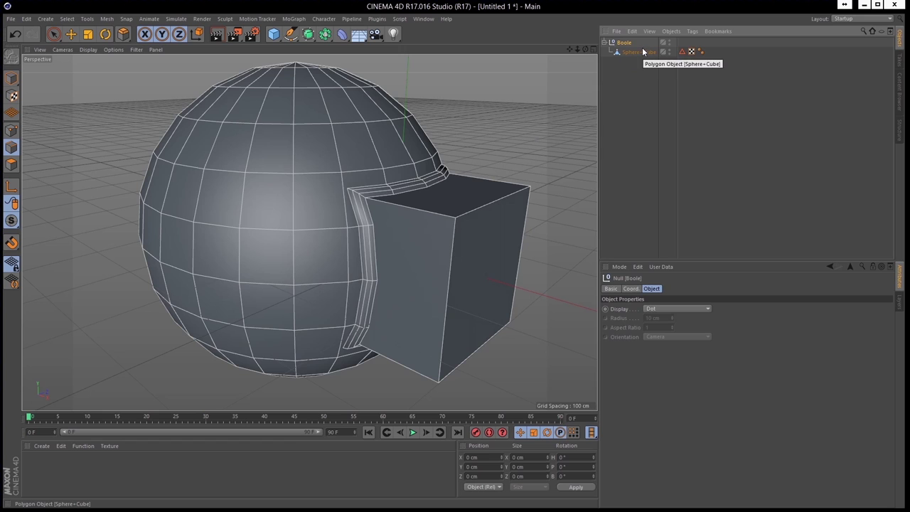
key("Delete")
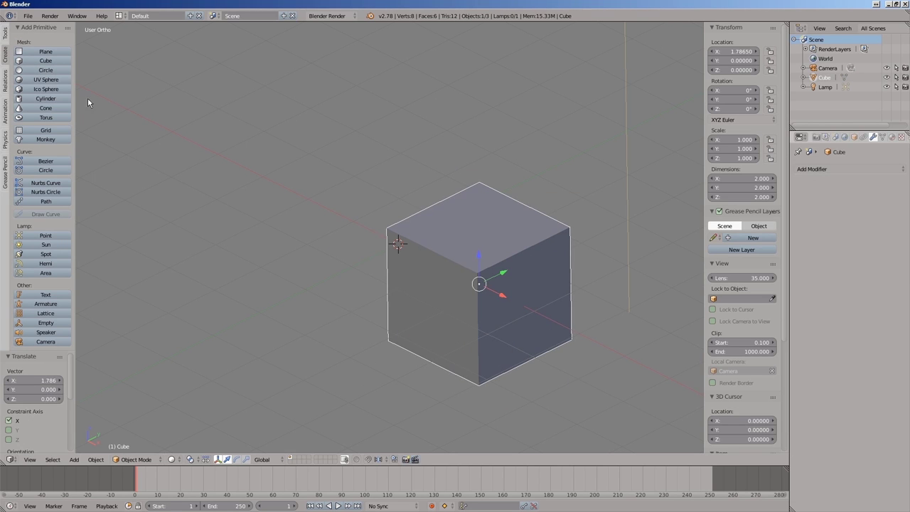
Step: Add a UV sphere, scale it up and move it left over the cube
left_click(46, 79)
key("s")
left_click(480, 236)
key("g")
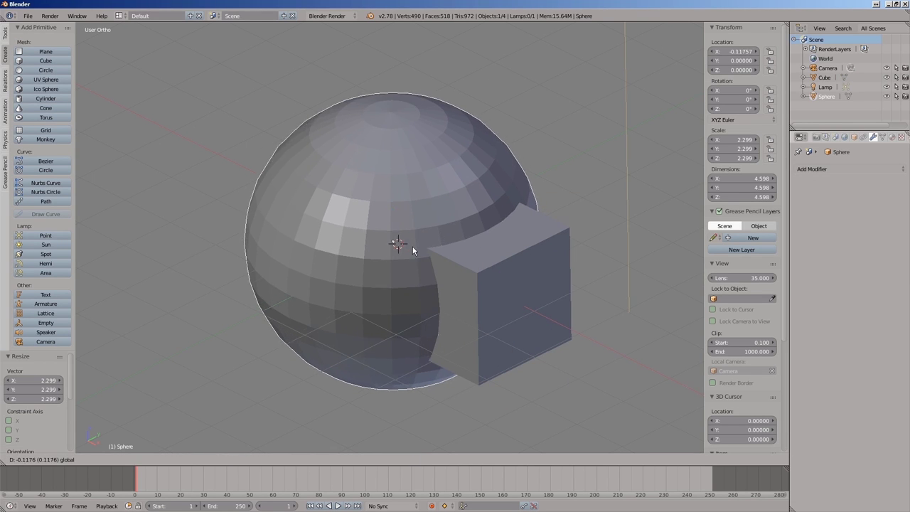
left_click(385, 229)
Step: Give the sphere a Boolean modifier targeting Cube with Difference, hiding the cube
left_click(821, 170)
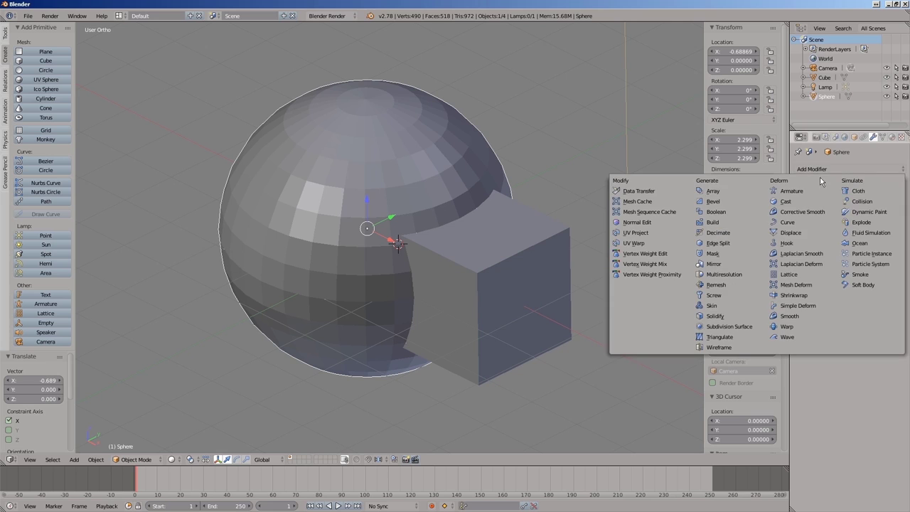
left_click(717, 211)
left_click(877, 224)
left_click(816, 244)
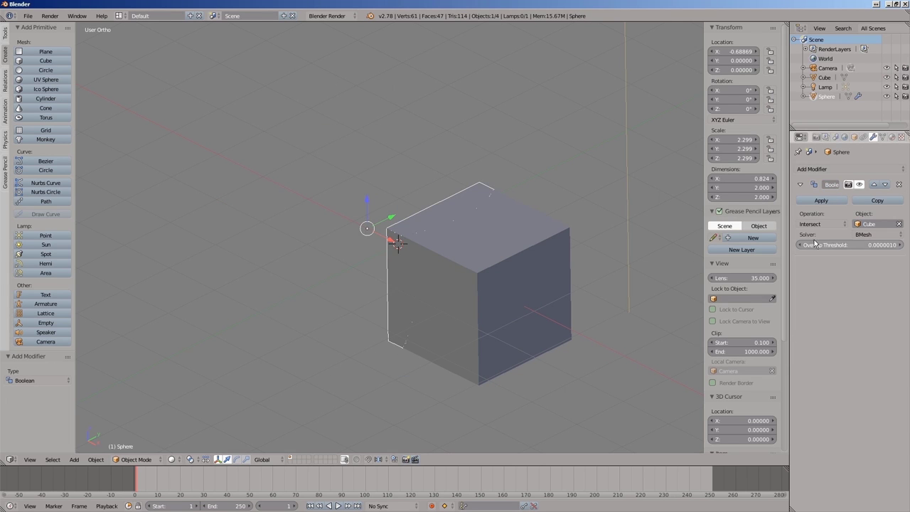
left_click(821, 224)
left_click(814, 186)
left_click(886, 78)
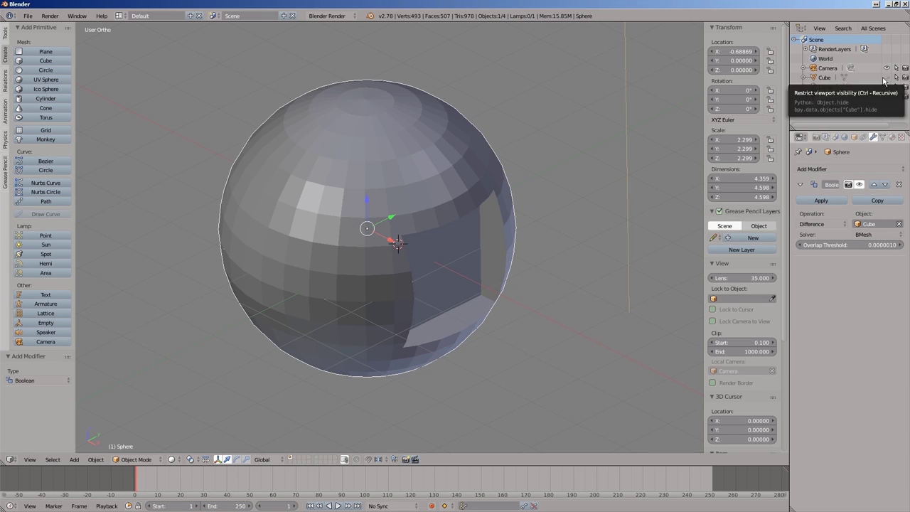
Step: Show the cube again and adjust its vertical position
left_click(825, 78)
left_click(886, 78)
mouse_move(477, 245)
left_mouse_down()
mouse_move(477, 206)
mouse_move(479, 251)
left_mouse_up()
left_click(887, 77)
left_click(887, 78)
left_click(827, 171)
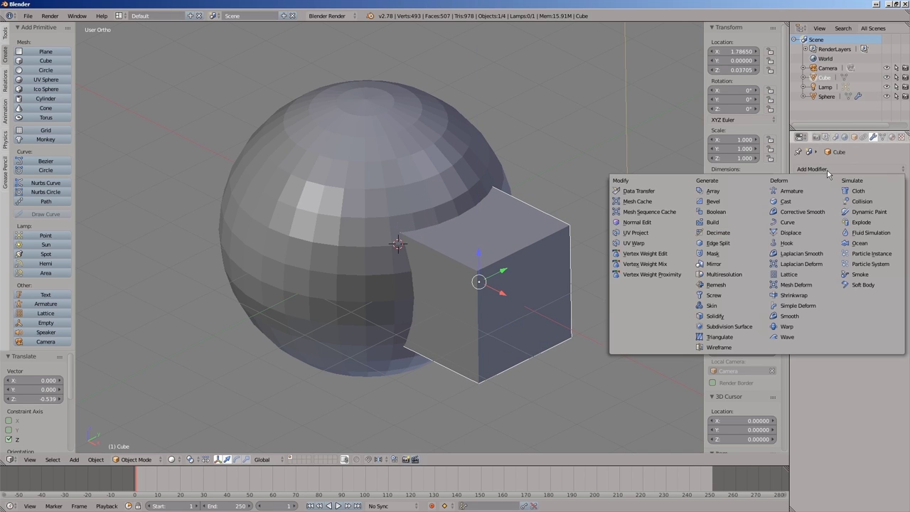
Step: Add a Boolean modifier to the cube targeting Sphere, and disable the sphere's Boolean in viewport
left_click(717, 211)
left_click(875, 224)
left_click(810, 240)
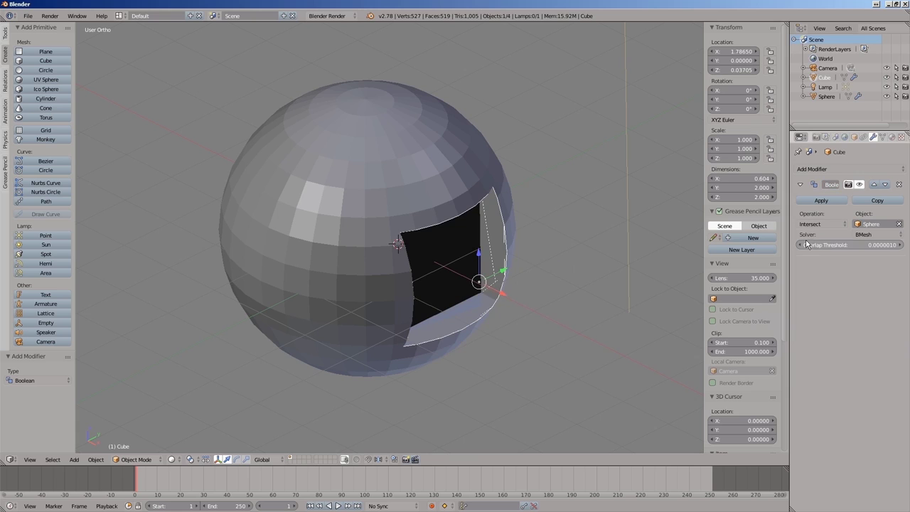
left_click(852, 97)
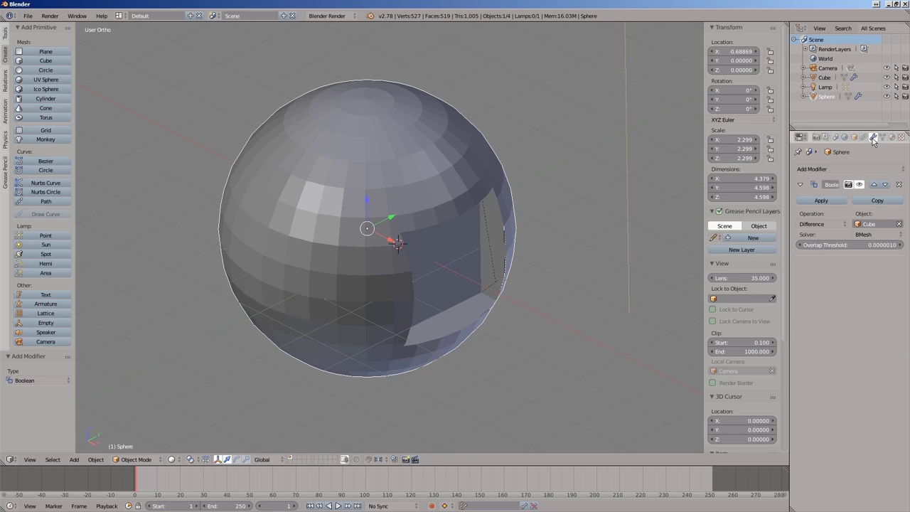
left_click(860, 184)
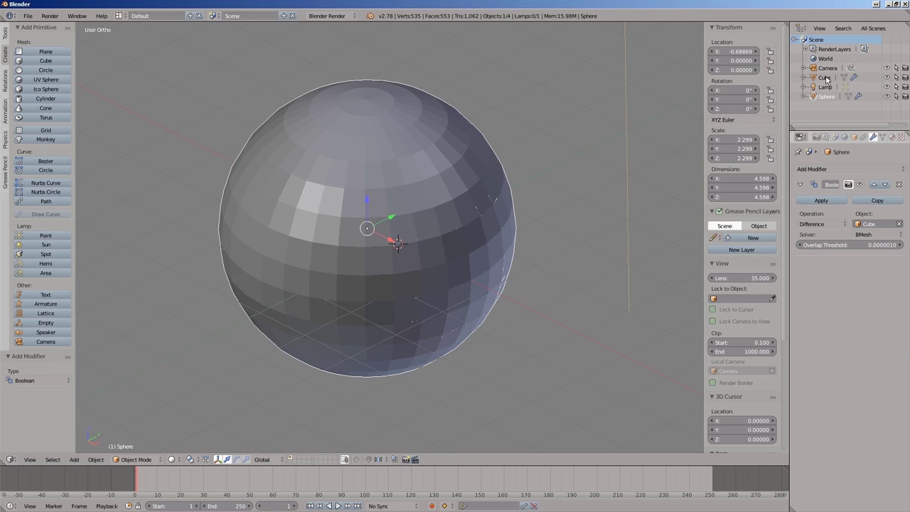
Step: Hide the sphere and set the cube's Boolean operation to Difference
left_click(825, 76)
left_click(886, 96)
left_click(822, 224)
left_click(822, 183)
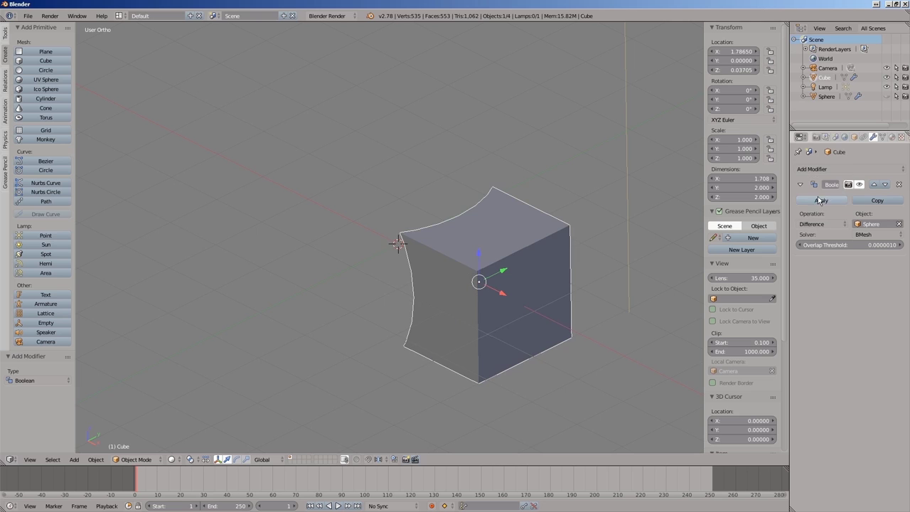
middle_click_drag(469, 342, 481, 344)
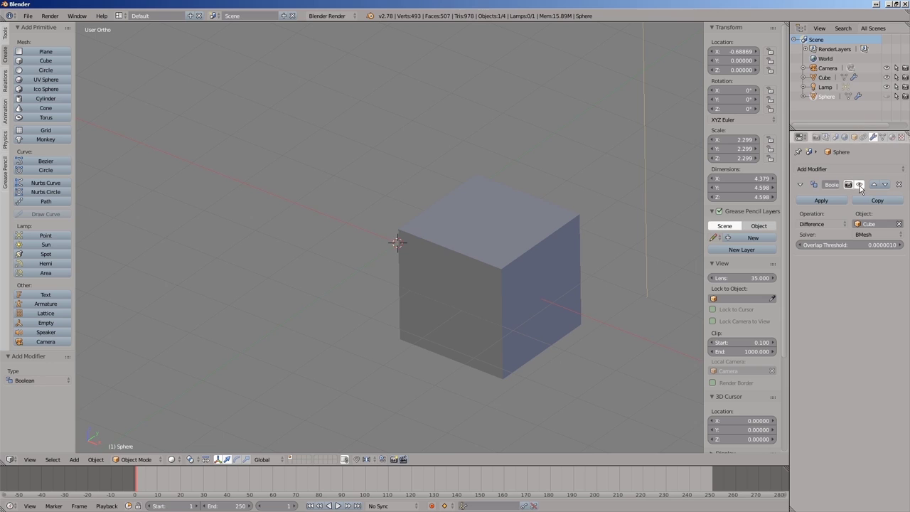
Step: Show the sphere, hide the cube, and switch the sphere's Boolean to Union
left_click(887, 97)
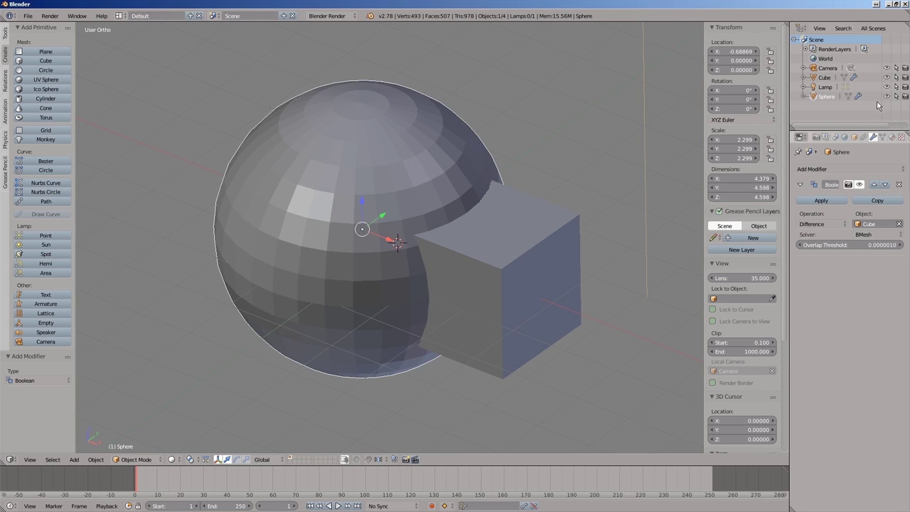
left_click(820, 221)
left_click(886, 77)
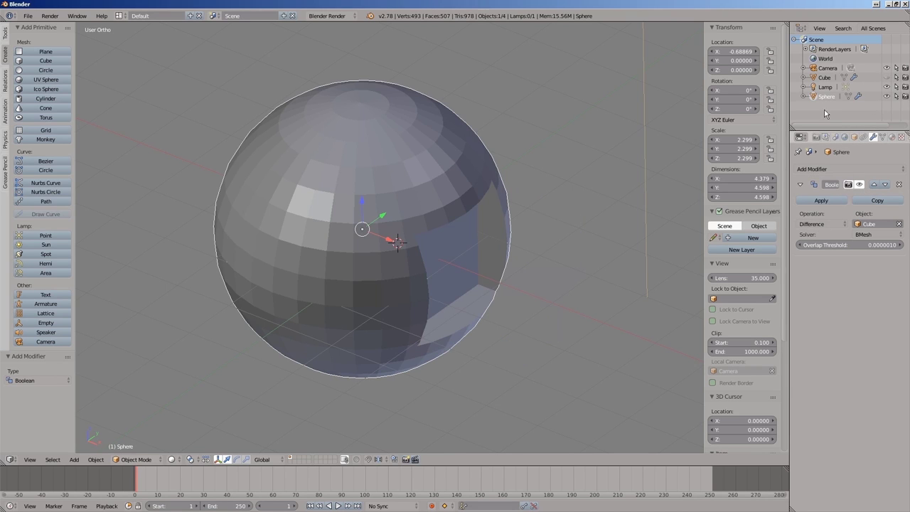
left_click(819, 224)
left_click(818, 209)
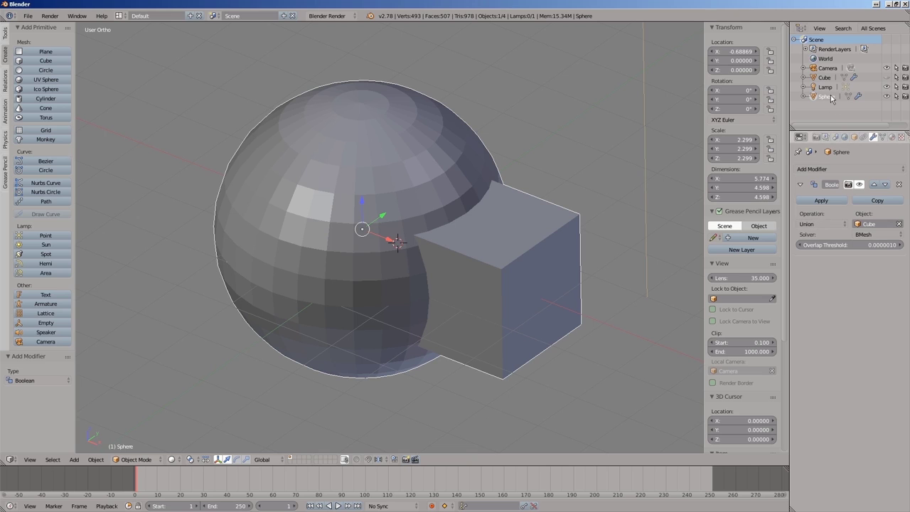
Step: Add a Bevel modifier to the sphere with 2 segments
left_click(845, 171)
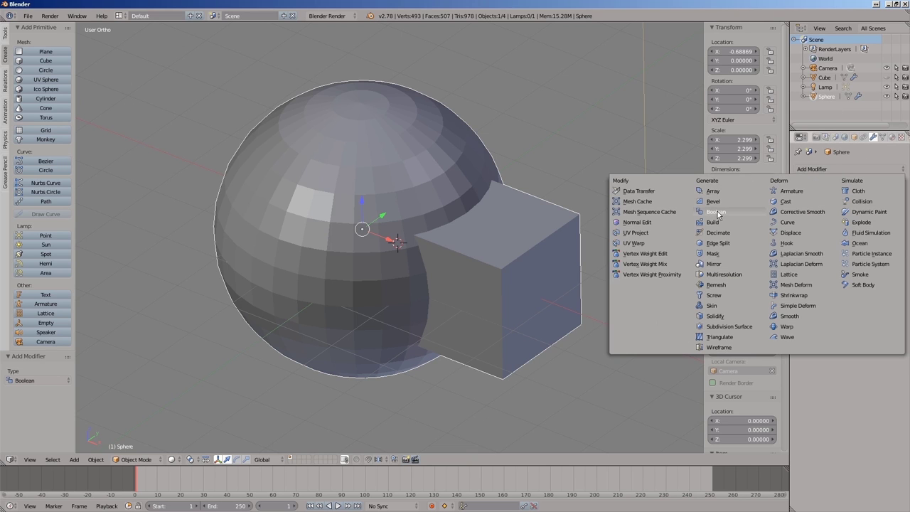
left_click(718, 202)
left_click(846, 305)
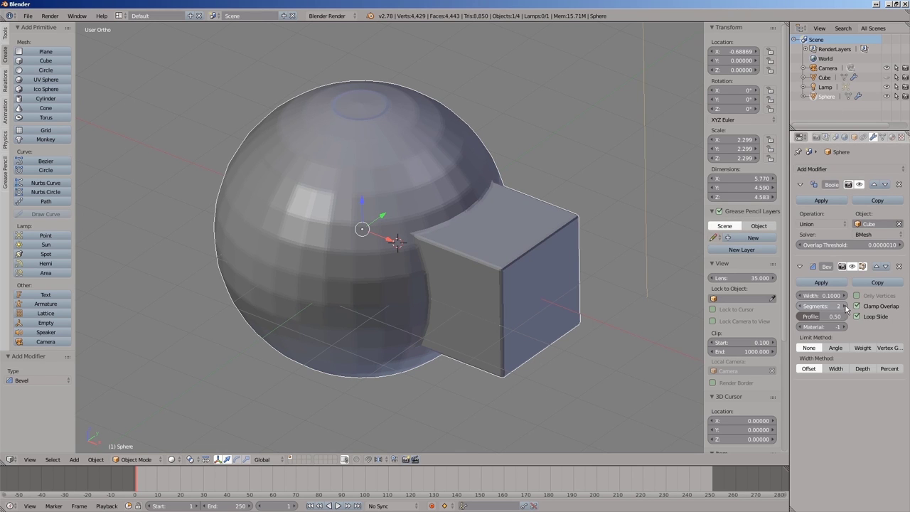
Step: Move the cube down along Z with G Z
left_click(823, 77)
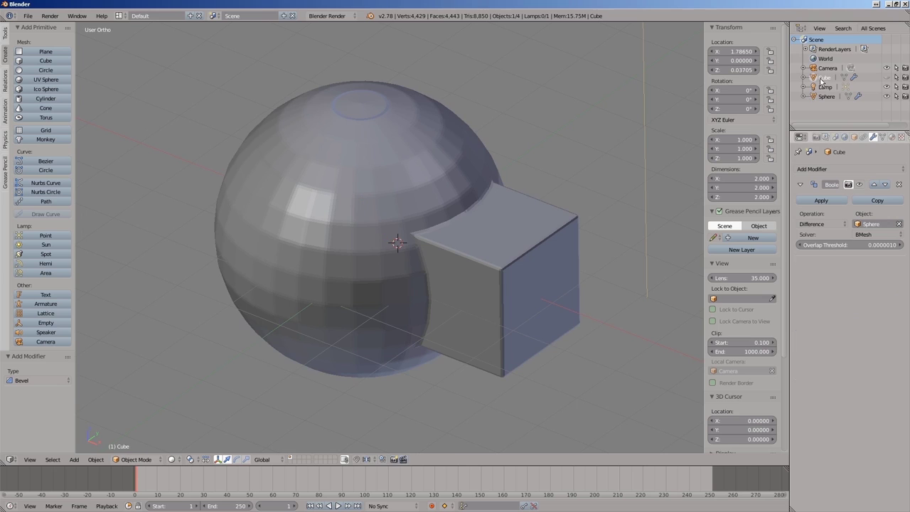
key("g")
key("z")
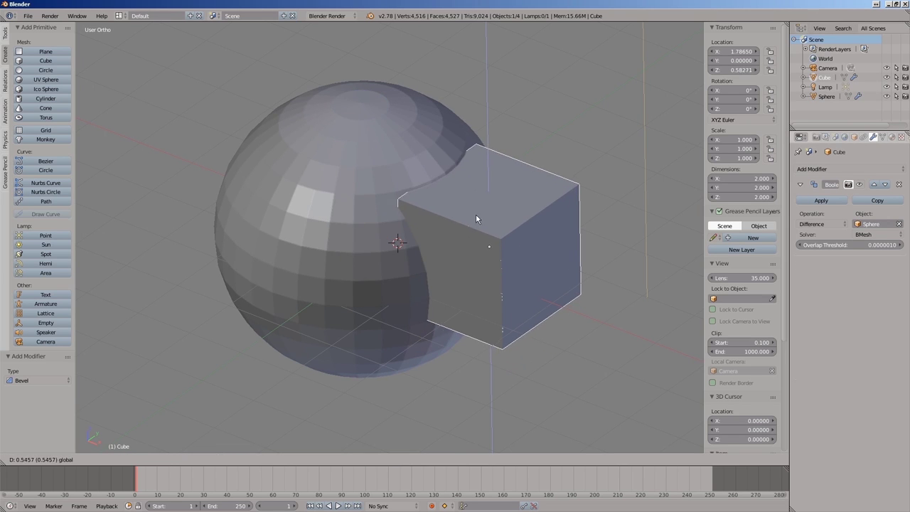
left_click(486, 261)
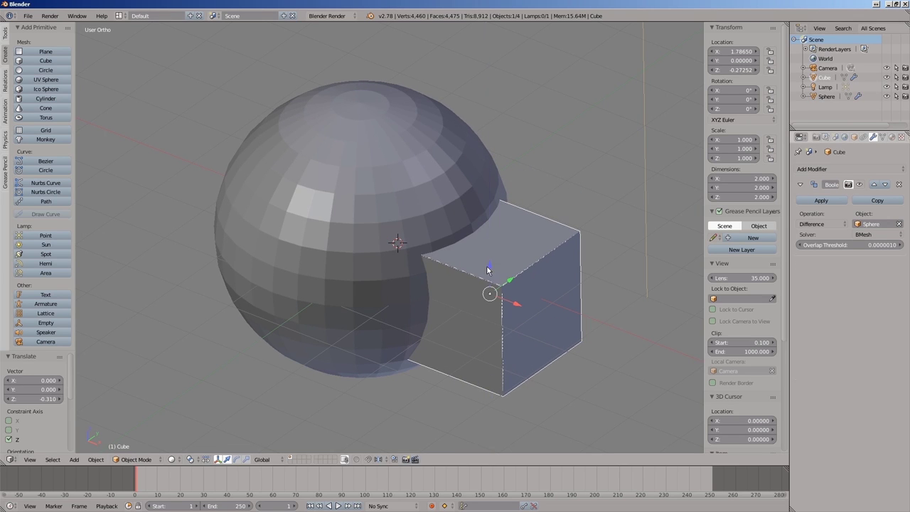
Step: Turn off the bevel's Clamp Overlap and vary its width from 0.0550 to 0.0800
left_click(826, 96)
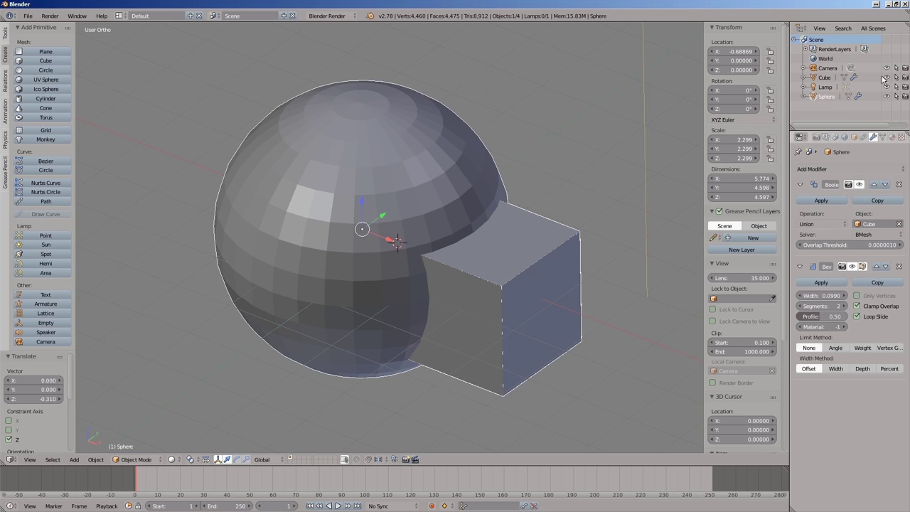
left_click(858, 307)
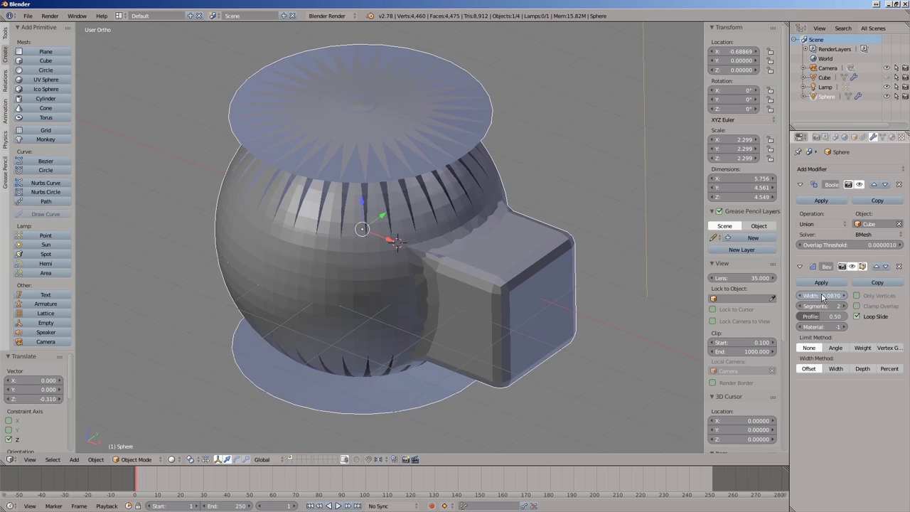
mouse_move(831, 295)
left_mouse_down()
mouse_move(811, 297)
mouse_move(828, 297)
left_mouse_up()
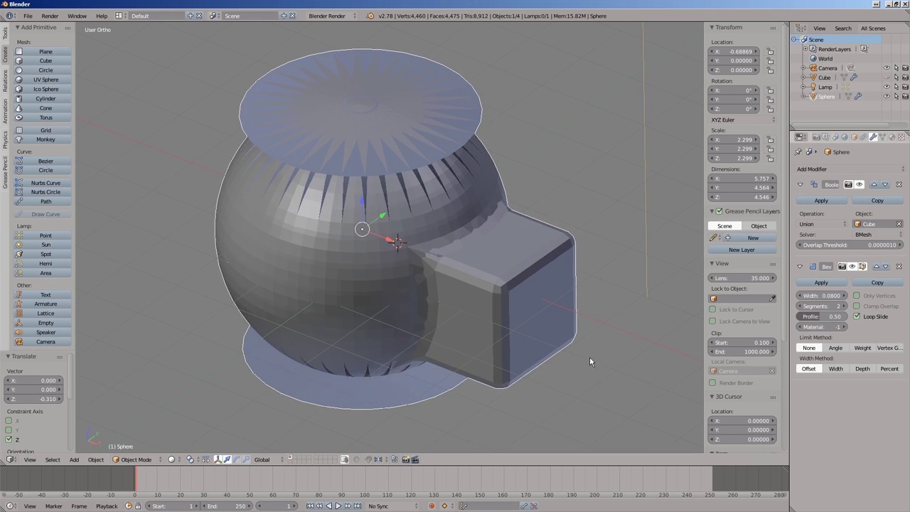
middle_click_drag(590, 357, 520, 332)
Step: Lower the cube further along Z
right_click(520, 332)
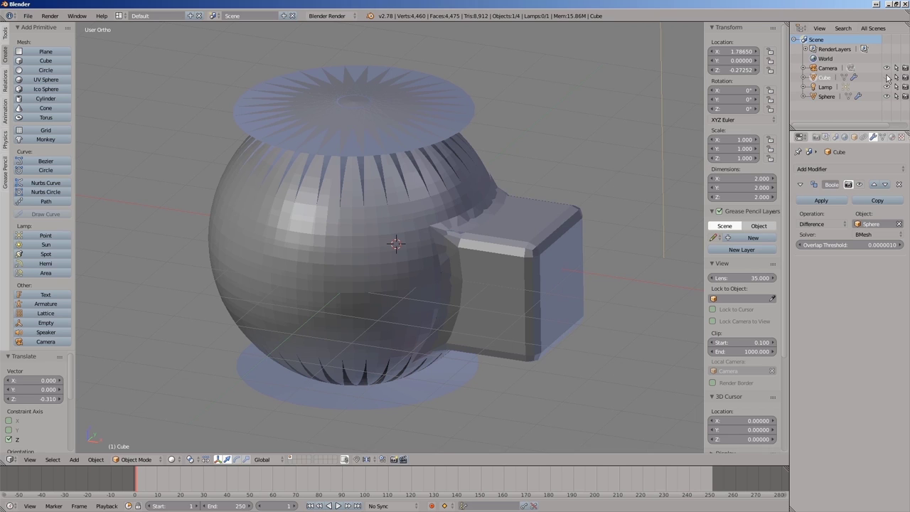
key("g")
key("z")
left_click_drag(483, 198, 494, 260)
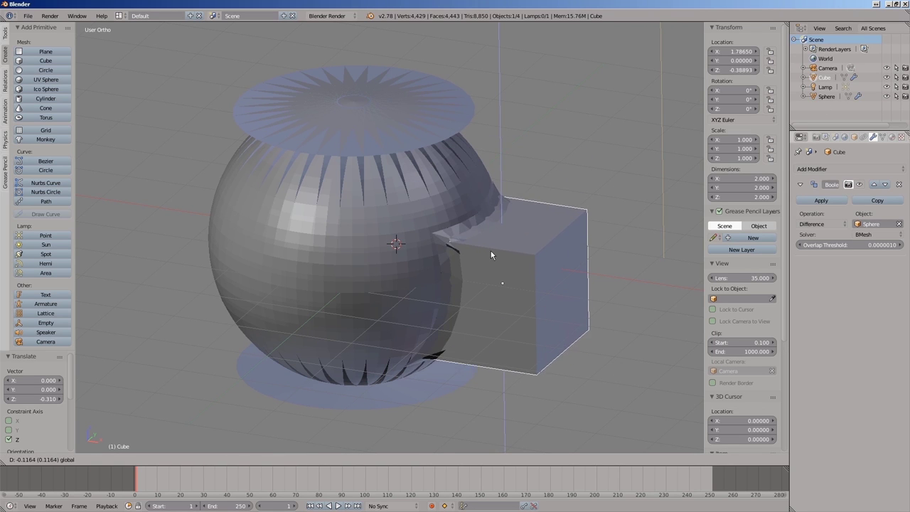
left_click(495, 260)
middle_click_drag(498, 270, 539, 322)
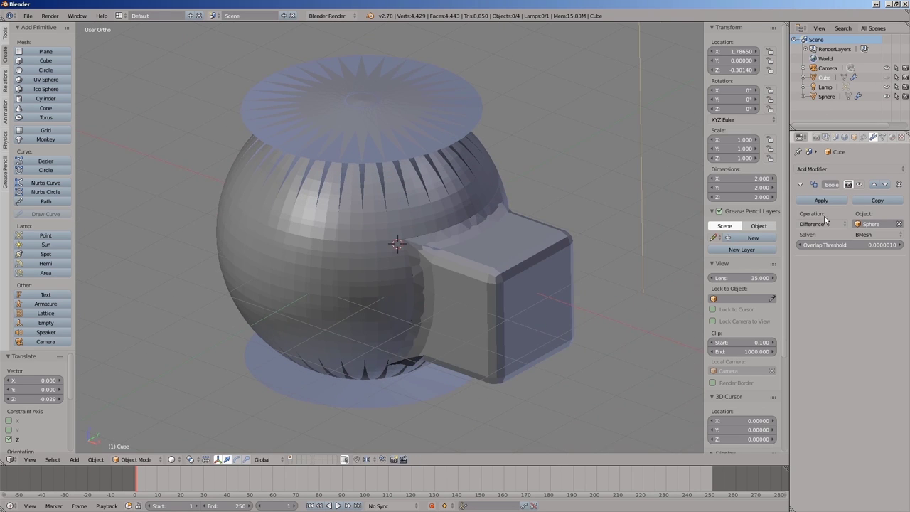
Step: Re-enable Clamp Overlap on the sphere's bevel and nudge the cube vertically
left_click(827, 96)
left_click(858, 306)
left_click(824, 77)
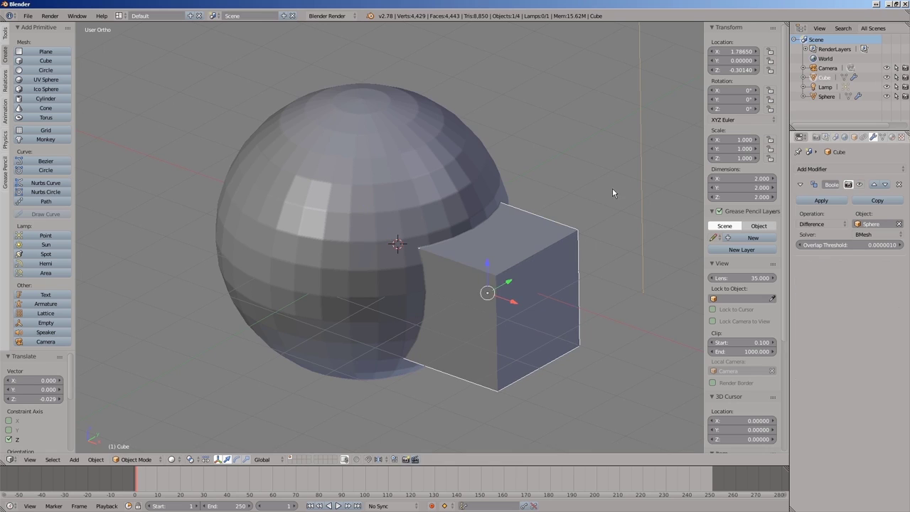
key("g")
key("z")
left_click(484, 264)
Step: Delete the Bevel modifier from the sphere
key("a")
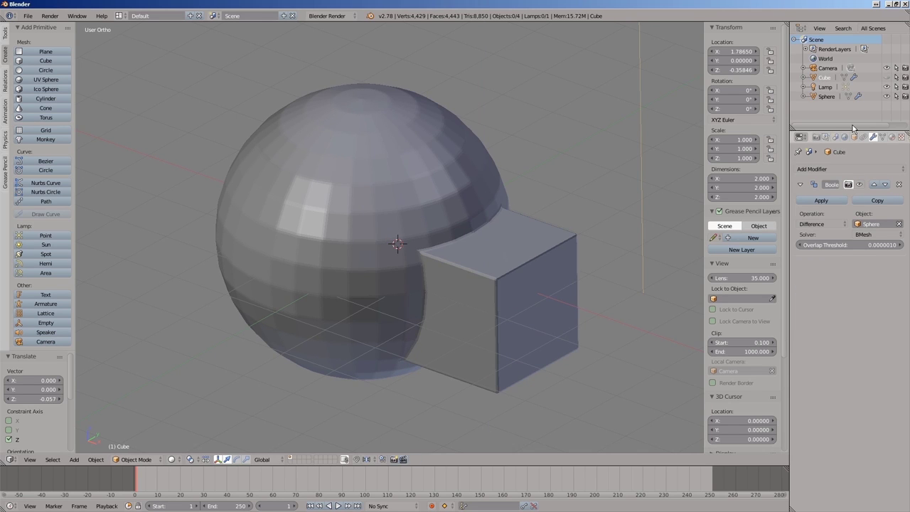
left_click(826, 97)
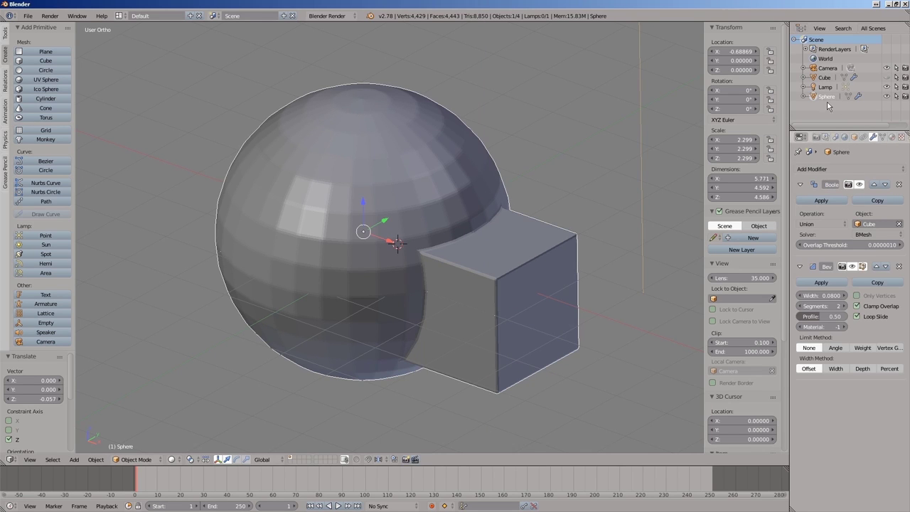
left_click(900, 267)
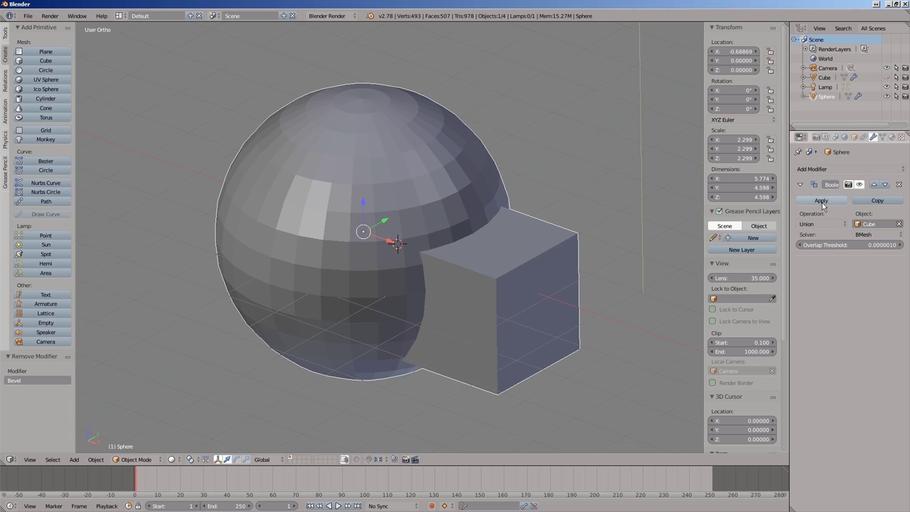
Step: Apply the Boolean union modifier on the sphere and switch it into Edit Mode
left_click(822, 202)
left_click(132, 459)
left_click(135, 433)
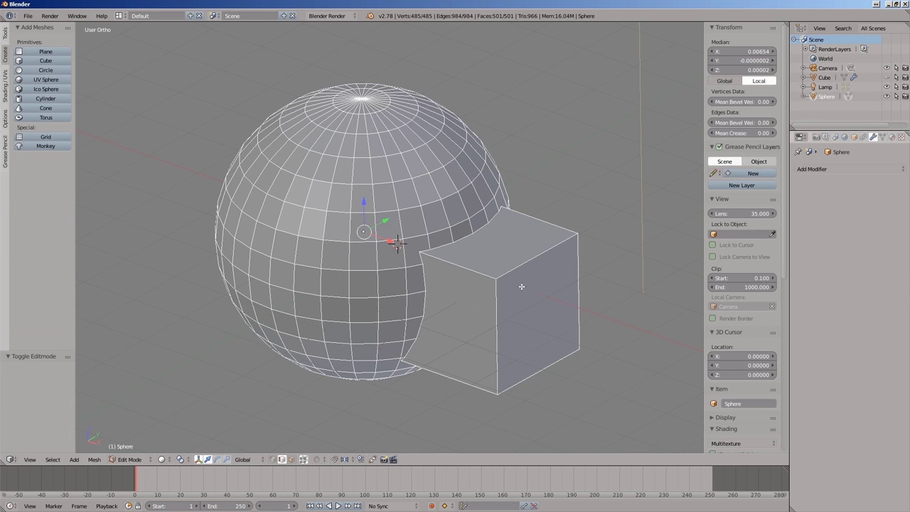
left_click(848, 97)
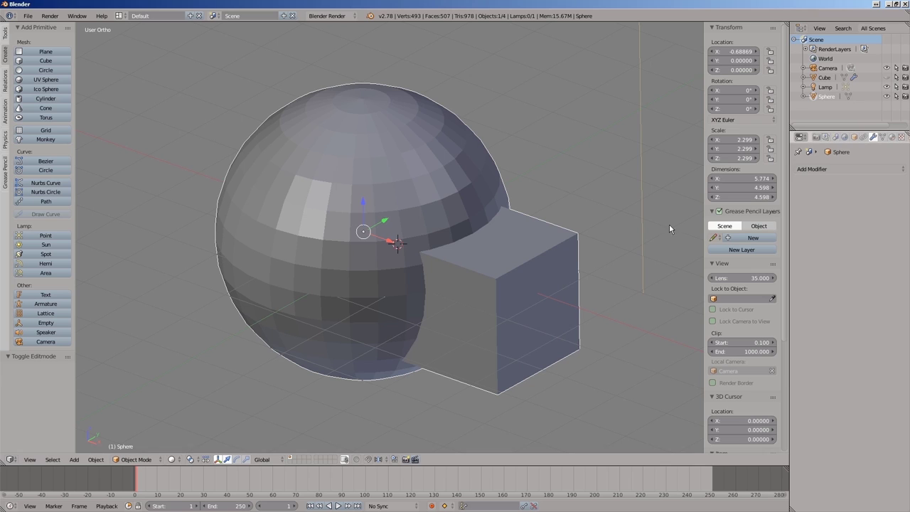
left_click(135, 459)
left_click(135, 433)
Step: In face select mode, grow the seam selection by one step with Select More
left_click(292, 459)
left_click(52, 459)
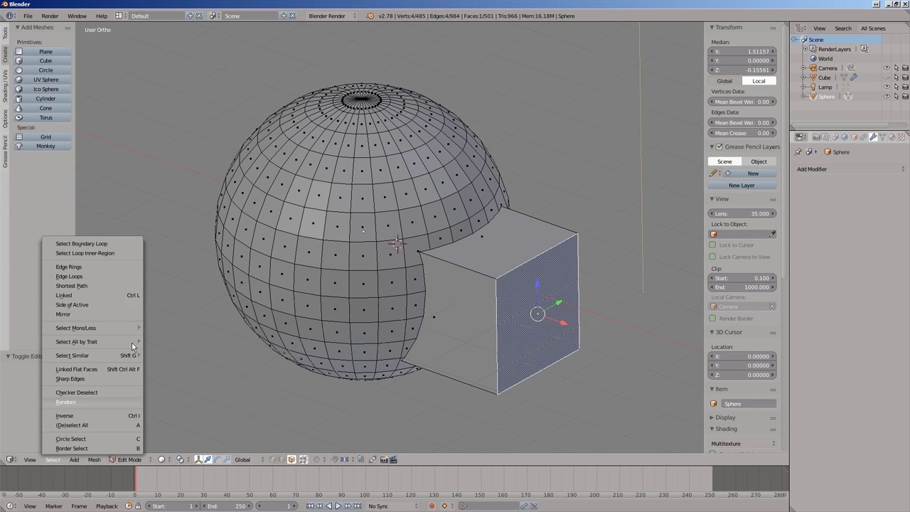
left_click(178, 336)
Step: In a wireframe quad view, box-deselect the extra vertex column, then return to a single solid view
key("ctrl+alt+q")
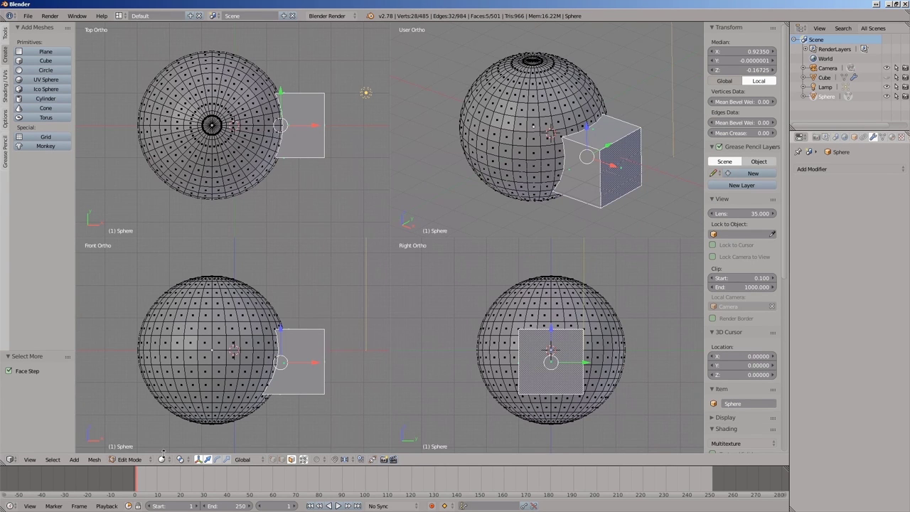
left_click(162, 460)
left_click(158, 443)
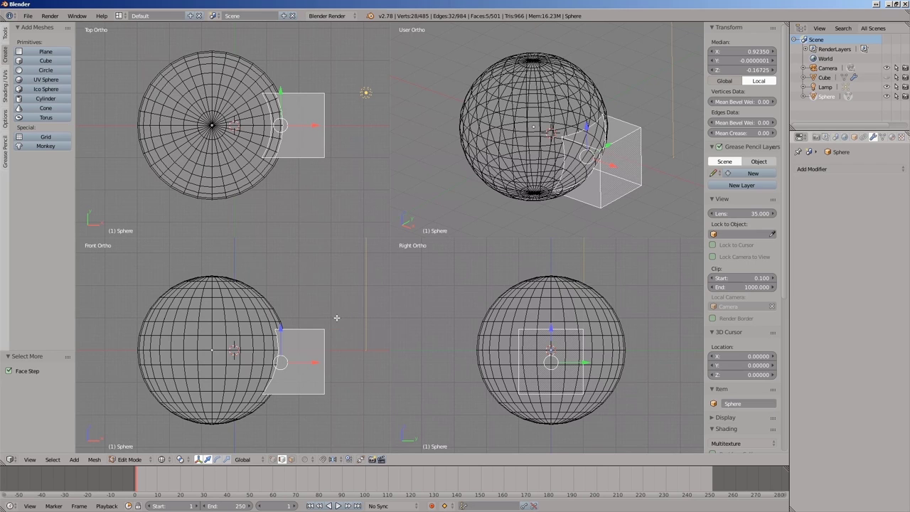
key("Escape")
middle_click_drag(309, 385, 298, 422)
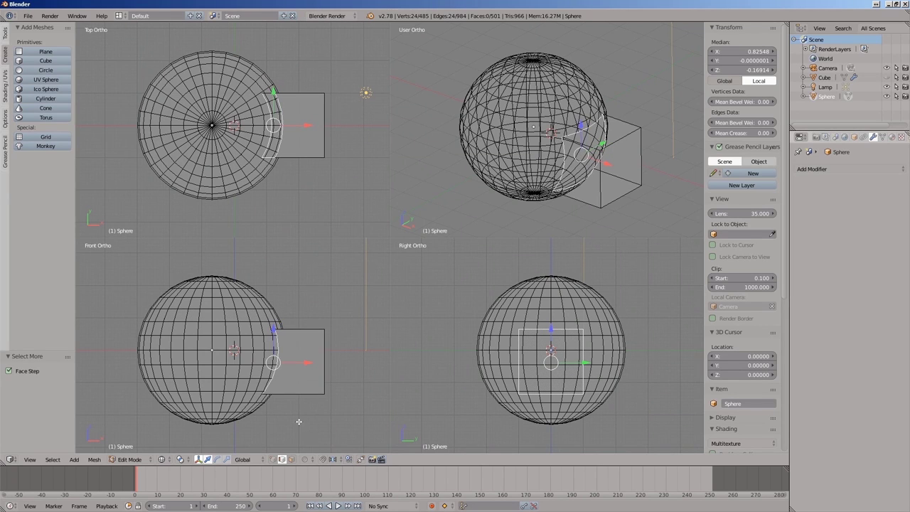
key("ctrl+alt+q")
left_click(161, 460)
left_click(165, 428)
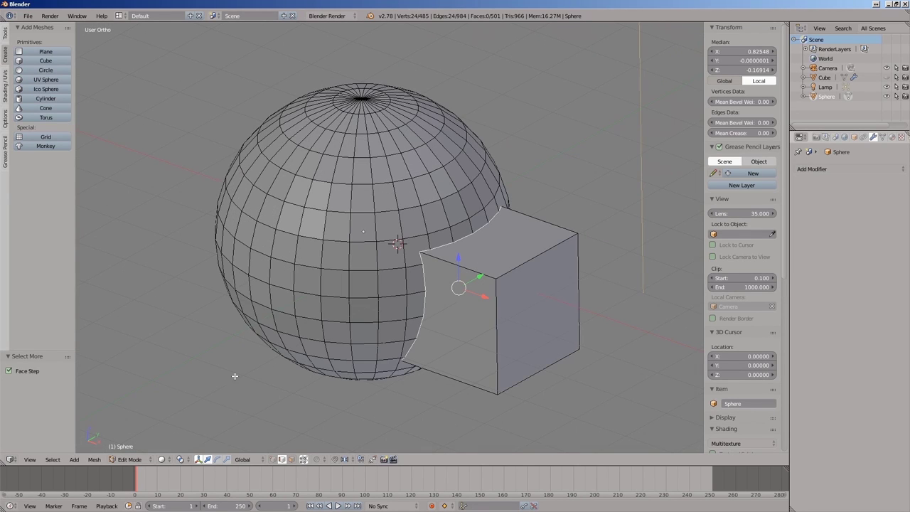
left_click(4, 34)
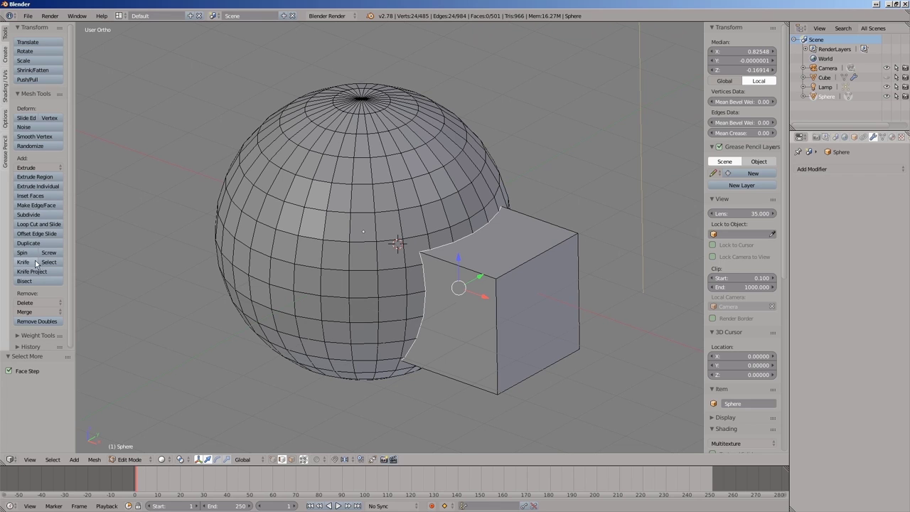
Step: Bevel the seam loop with Ctrl+B and set the amount to 0.090
key("ctrl+b")
left_click(431, 313)
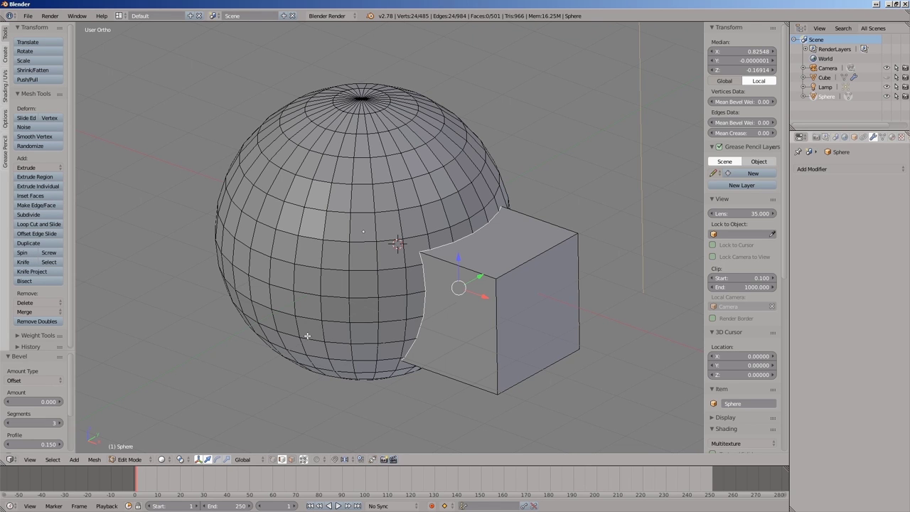
left_click(58, 404)
left_click(58, 403)
middle_click_drag(462, 284, 562, 447)
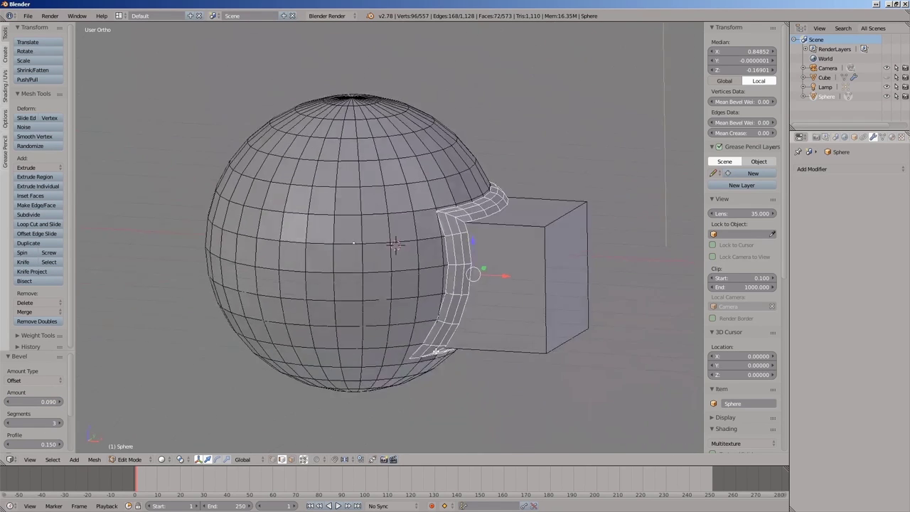
mouse_move(465, 253)
middle_mouse_down()
mouse_move(498, 235)
mouse_move(465, 253)
middle_mouse_up()
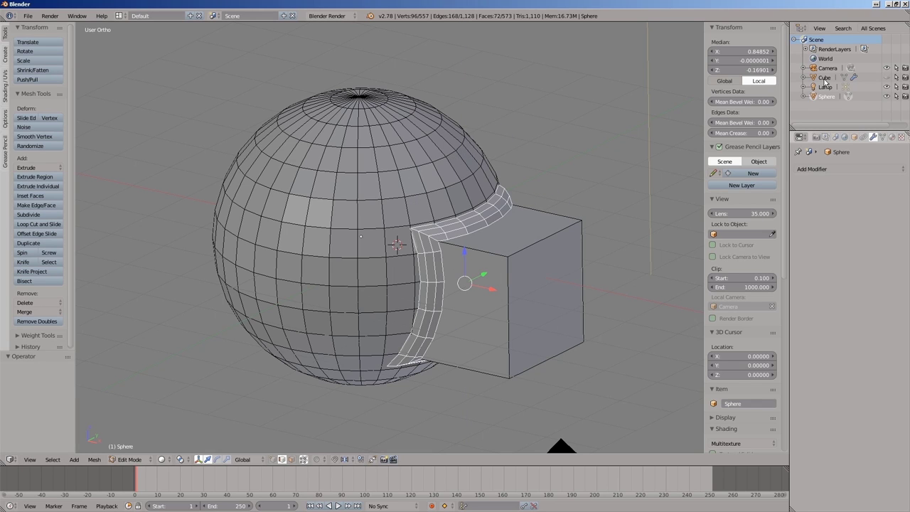
Step: Select the cube faces, cancel a trial move, then select the Cube object in Object Mode
right_click(544, 293)
left_click(53, 459)
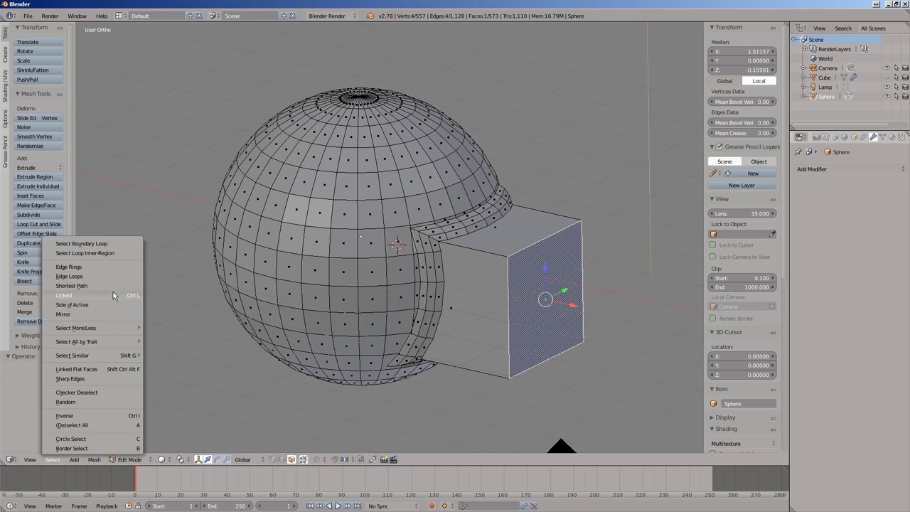
left_click(163, 328)
key("g")
key("Escape")
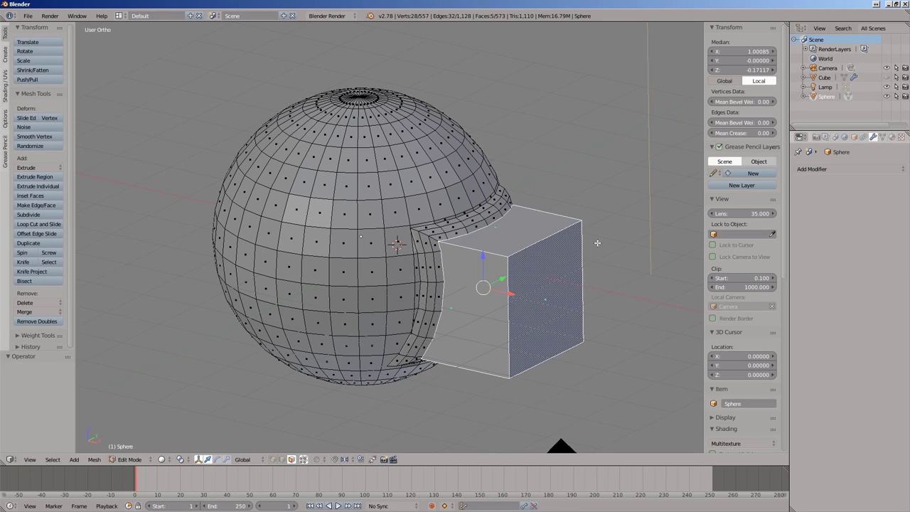
key("Tab")
right_click(490, 263)
key("Tab")
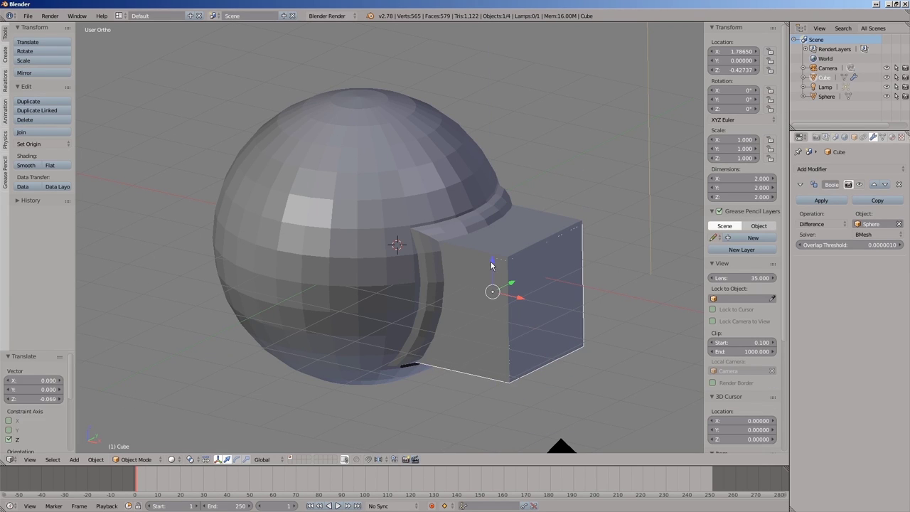
Step: Delete the Cube and then the Sphere with X > Delete
key("Tab")
key("x")
left_click(416, 265)
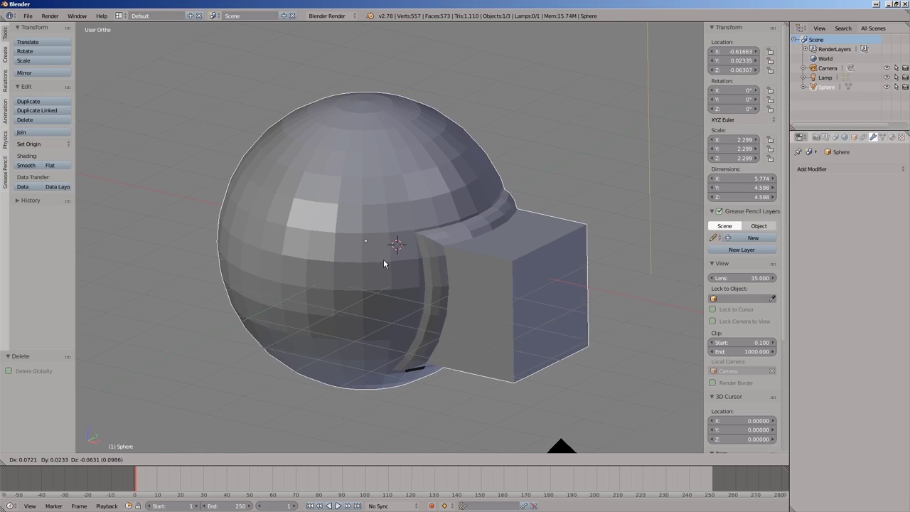
right_click(383, 259)
key("x")
left_click(362, 257)
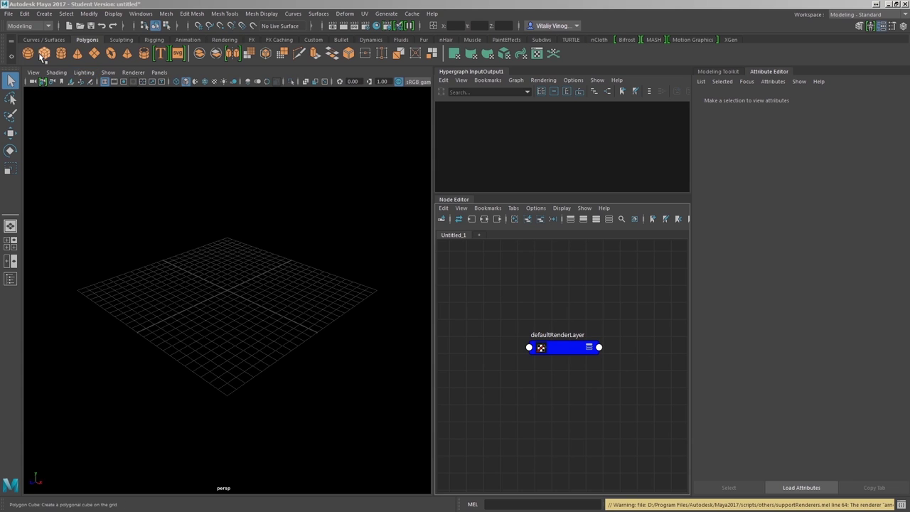
Step: Create a polygon sphere, scale it up about three times and move it left along X
left_click(28, 54)
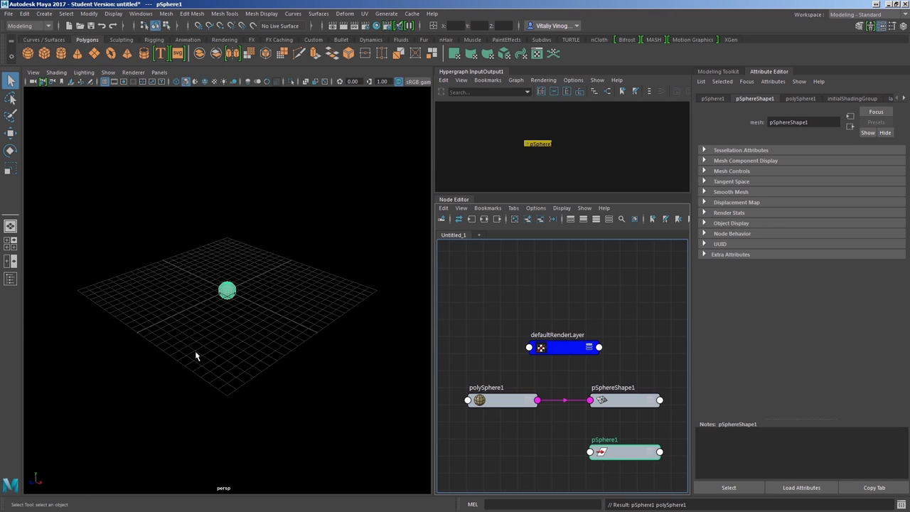
left_click_drag(197, 356, 213, 341, "alt")
scroll(223, 335, "up", 5)
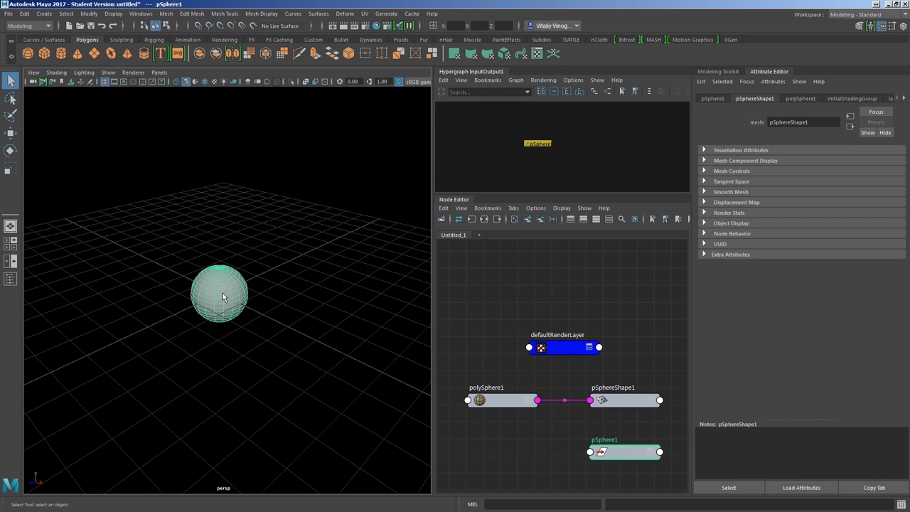
left_click(10, 169)
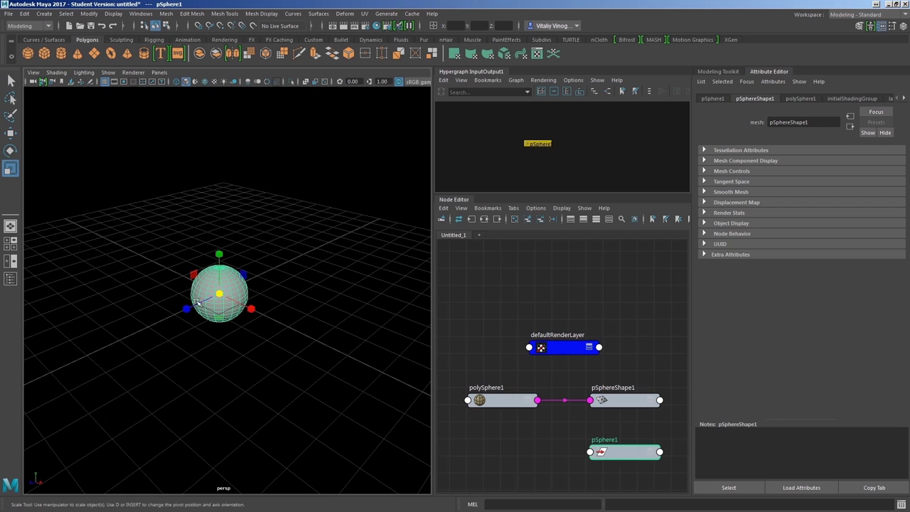
left_click_drag(219, 294, 327, 347)
key("w")
mouse_move(253, 311)
left_mouse_down()
mouse_move(179, 286)
mouse_move(256, 282)
left_mouse_up()
Step: Create a polygon cube, scale it and slide it left into the sphere
left_click(44, 54)
key("e")
key("r")
key("w")
left_click_drag(252, 317, 219, 319)
Step: Turn on wireframe on shaded and select the sphere together with the cube
left_click(205, 81)
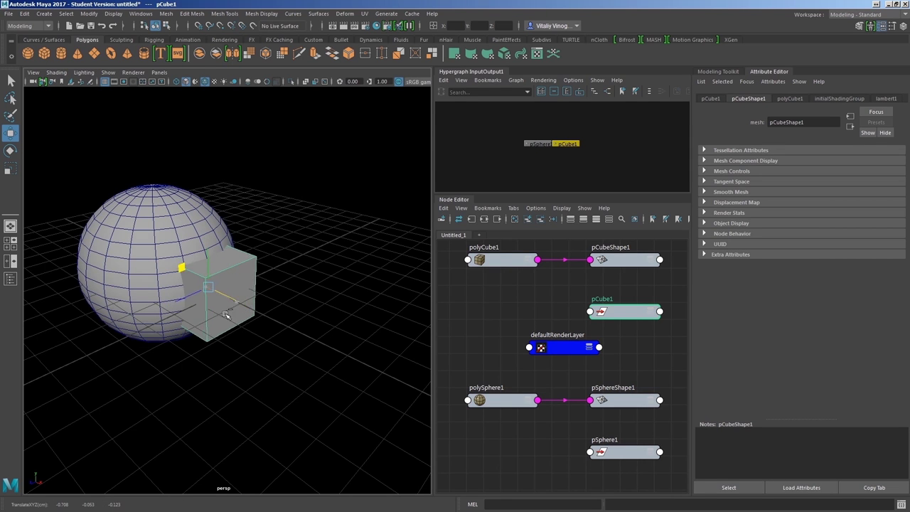
scroll(235, 331, "down", 2)
scroll(213, 318, "up", 5)
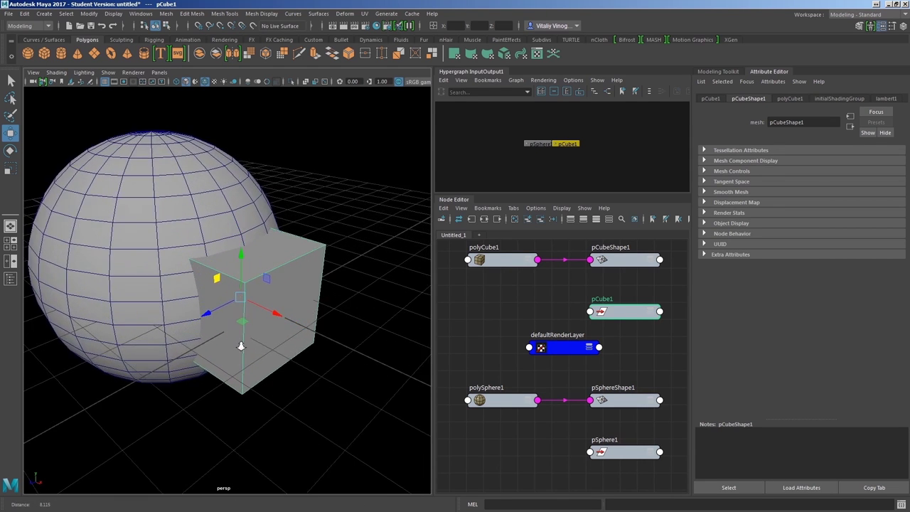
scroll(210, 316, "up", 1)
middle_click_drag(211, 316, 213, 317, "alt")
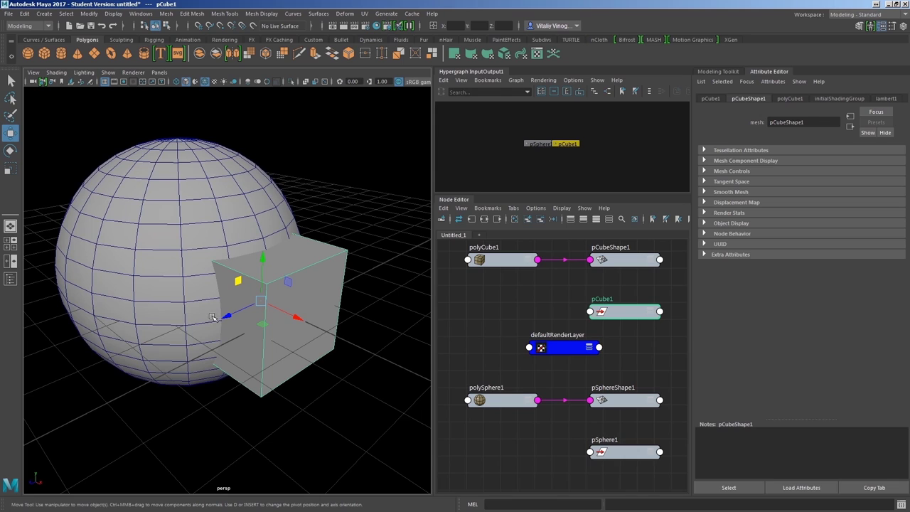
left_click(195, 247)
left_click(258, 276, "shift")
Step: Apply Mesh > Booleans > Union, then graph pSphere2's input and output connections in the Node Editor
left_click(192, 14)
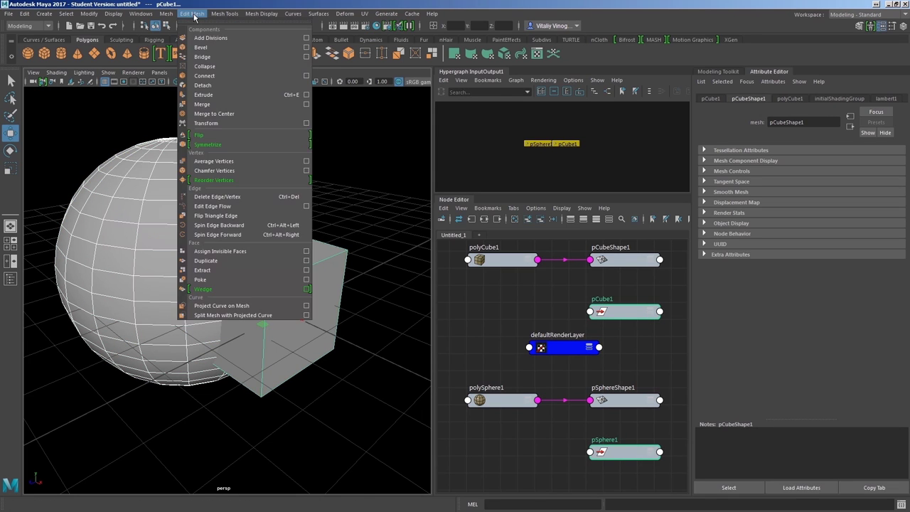
left_click(278, 46)
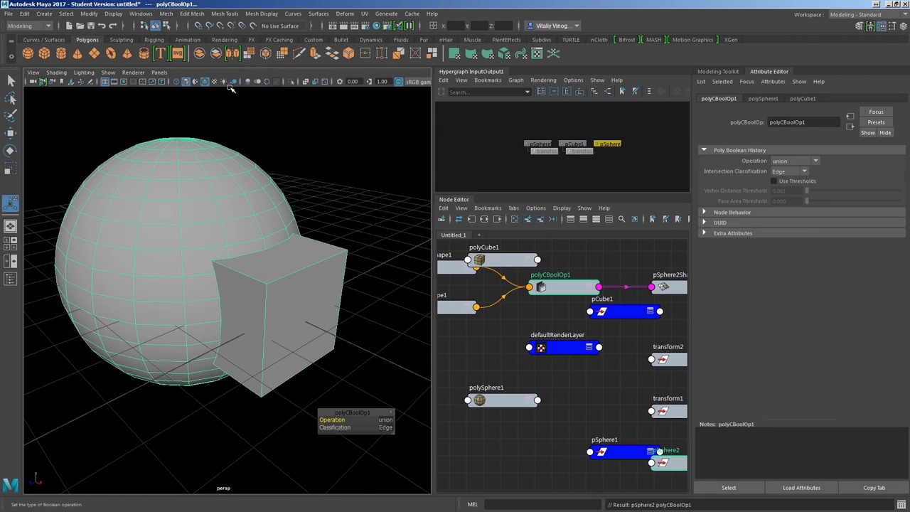
left_click_drag(566, 278, 553, 306)
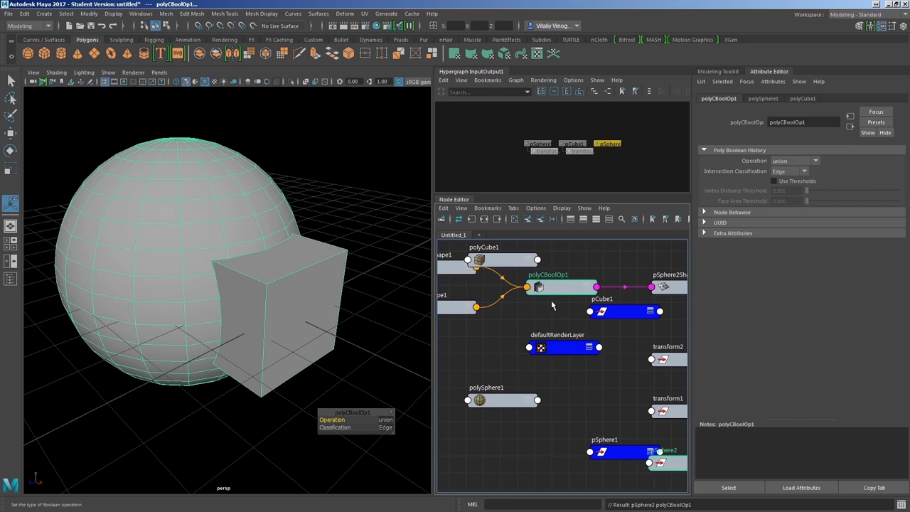
left_click(561, 292)
left_click(513, 223)
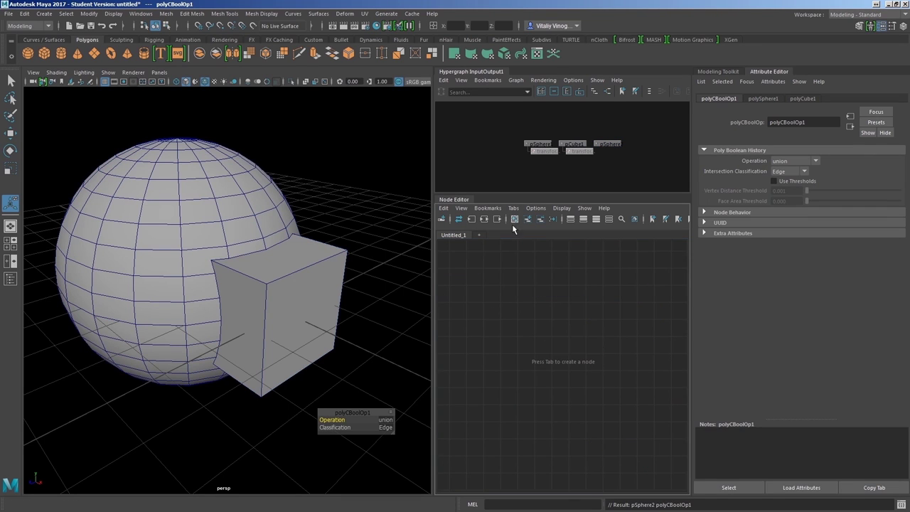
left_click(226, 250)
left_click(484, 219)
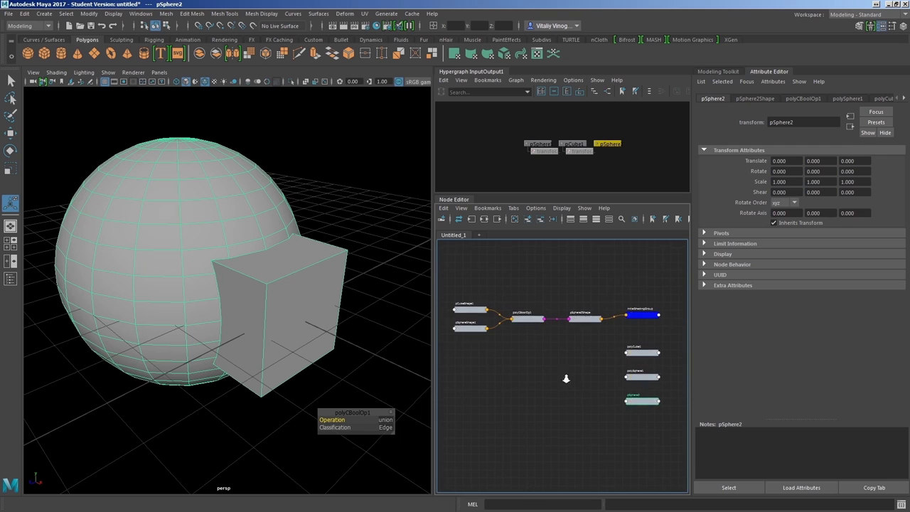
mouse_move(565, 377)
right_mouse_down("alt")
mouse_move(634, 378)
mouse_move(593, 356)
mouse_move(558, 363)
right_mouse_up("alt")
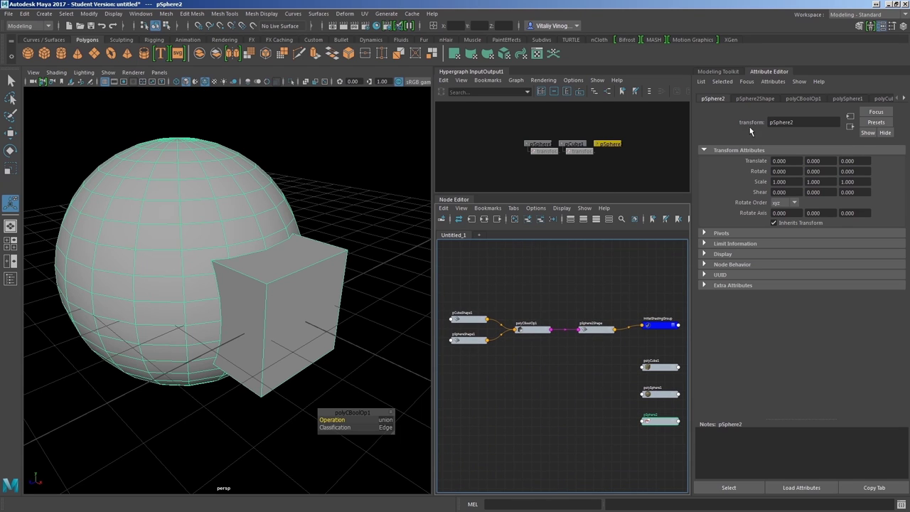
Step: Select polyCBoolOp1 in the Node Editor and set its Operation to difference
left_click(719, 72)
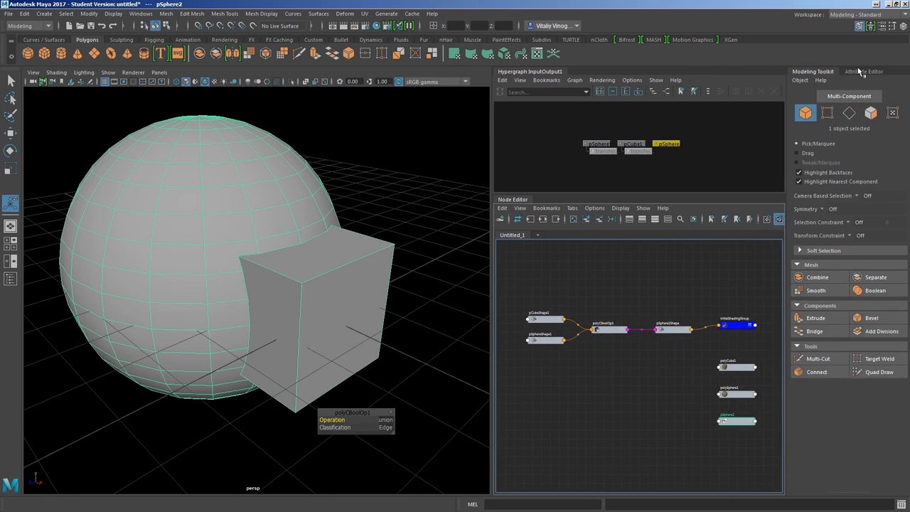
left_click(769, 72)
left_click(613, 336)
right_click_drag(613, 337, 646, 348, "alt")
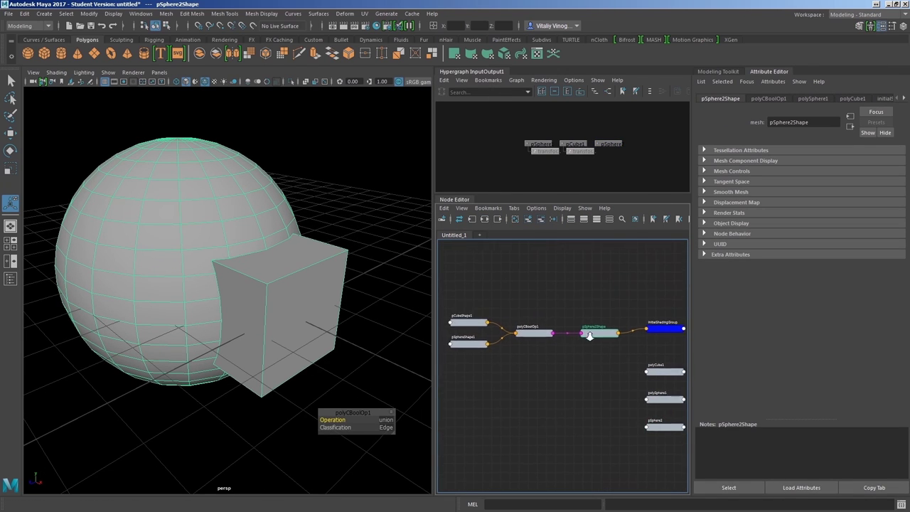
left_click(507, 316)
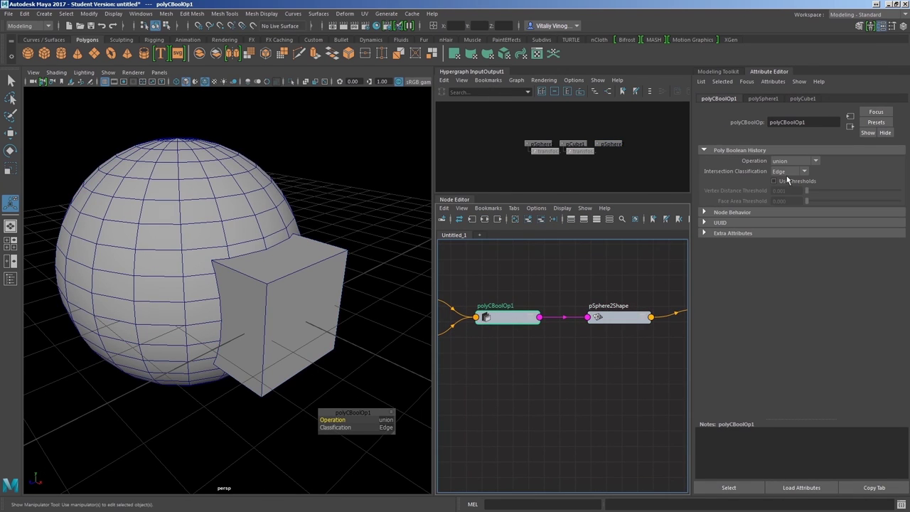
left_click(788, 161)
left_click(791, 178)
mouse_move(263, 381)
left_mouse_down("alt")
mouse_move(219, 366)
mouse_move(230, 392)
mouse_move(245, 371)
left_mouse_up("alt")
left_click(530, 358)
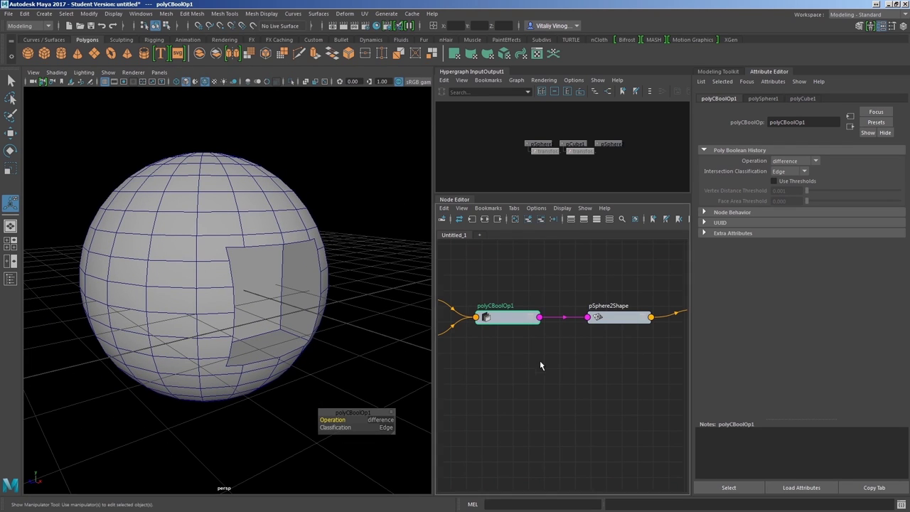
Step: Graph the connections, select pCubeShape1 and test moving the cutting cube up and back
left_click(606, 92)
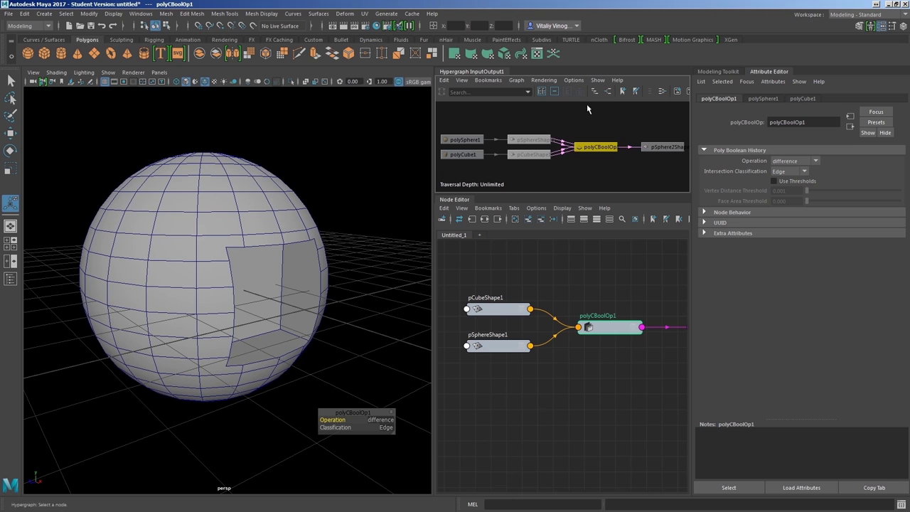
left_click(495, 312)
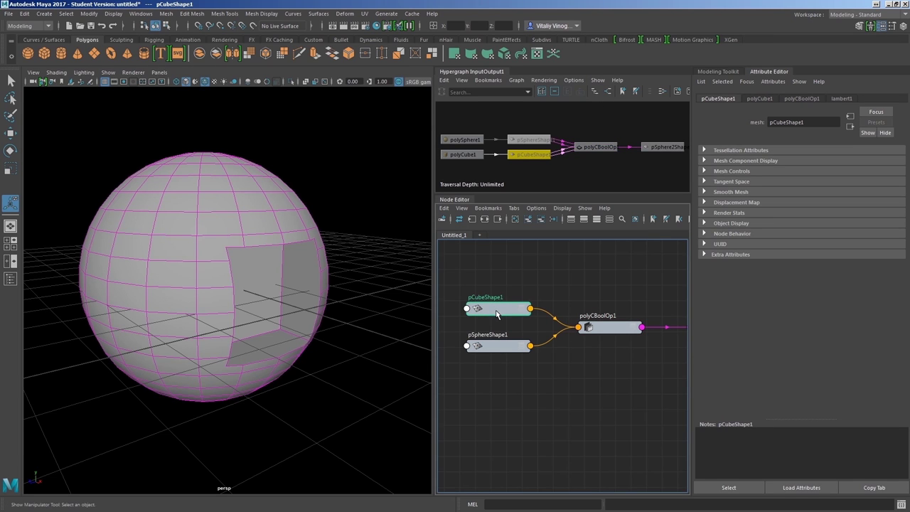
left_click(11, 133)
left_click_drag(280, 261, 215, 380)
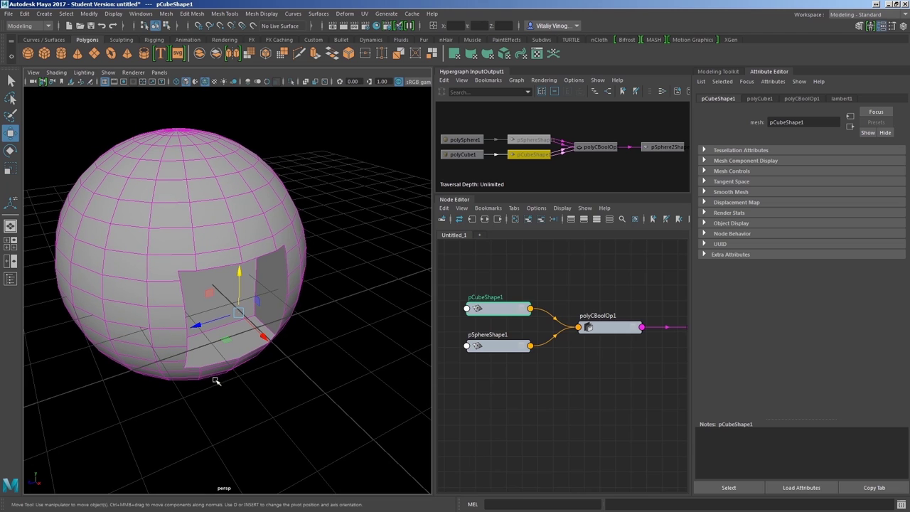
left_click(500, 309)
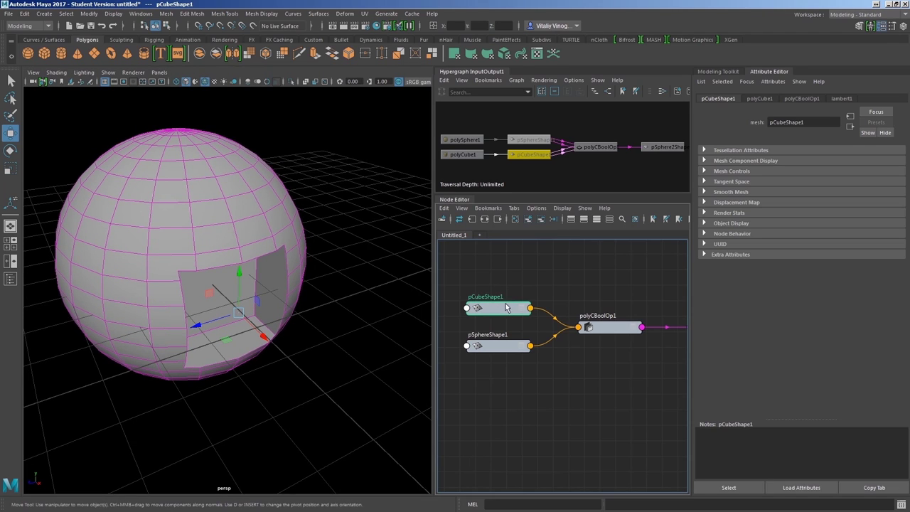
Step: Set polyCube1's subdivisions to 8 width, 7 height and 5 depth
left_click(475, 156)
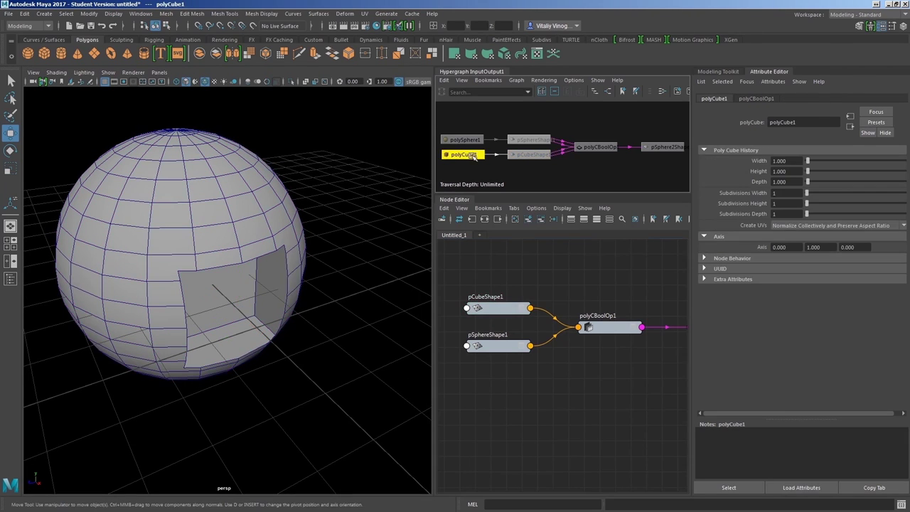
mouse_move(810, 200)
left_mouse_down()
mouse_move(822, 196)
mouse_move(820, 206)
left_mouse_up()
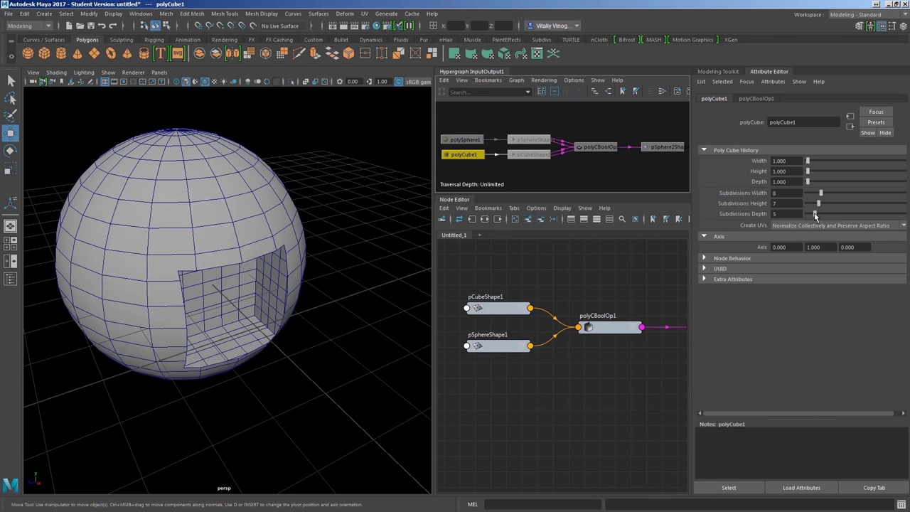
left_click(530, 155)
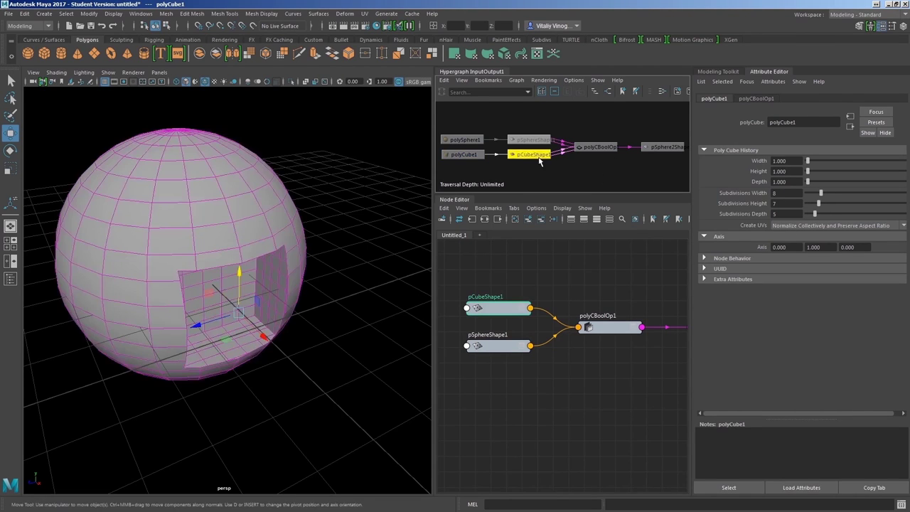
mouse_move(237, 270)
left_mouse_down()
mouse_move(237, 228)
mouse_move(242, 272)
left_mouse_up()
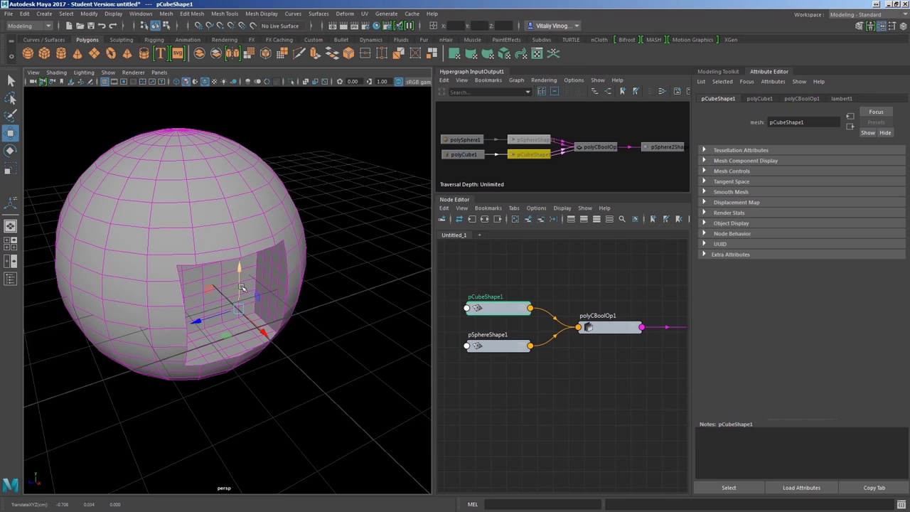
left_click(607, 375)
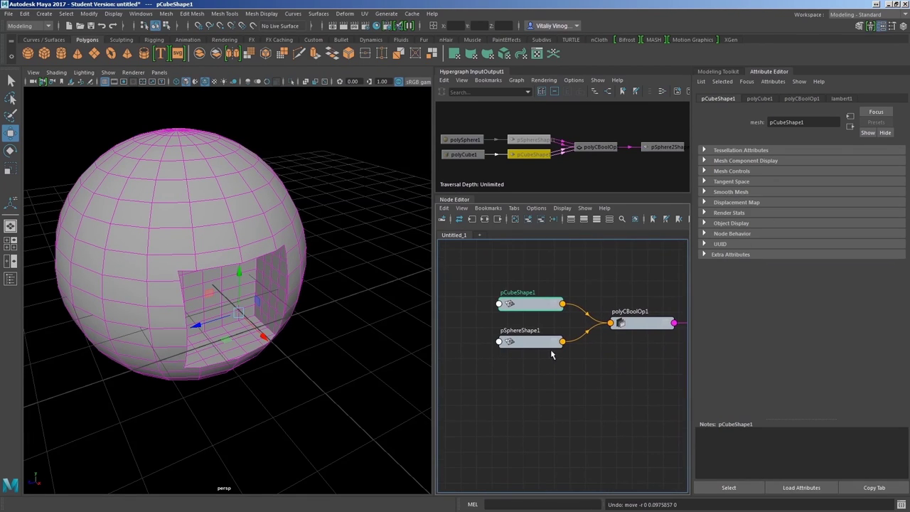
Step: Graph the Boolean node's connections and experiment with polyCube1's subdivision values
left_click(477, 222)
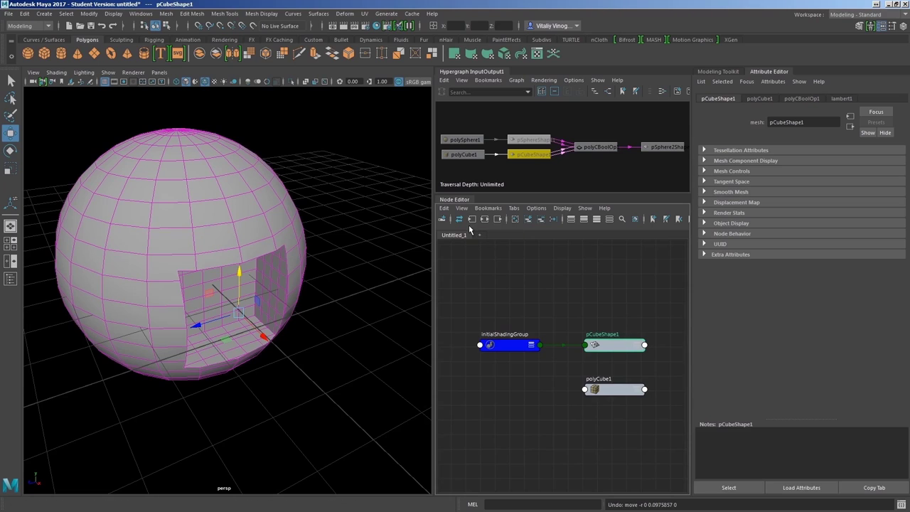
left_click(598, 358)
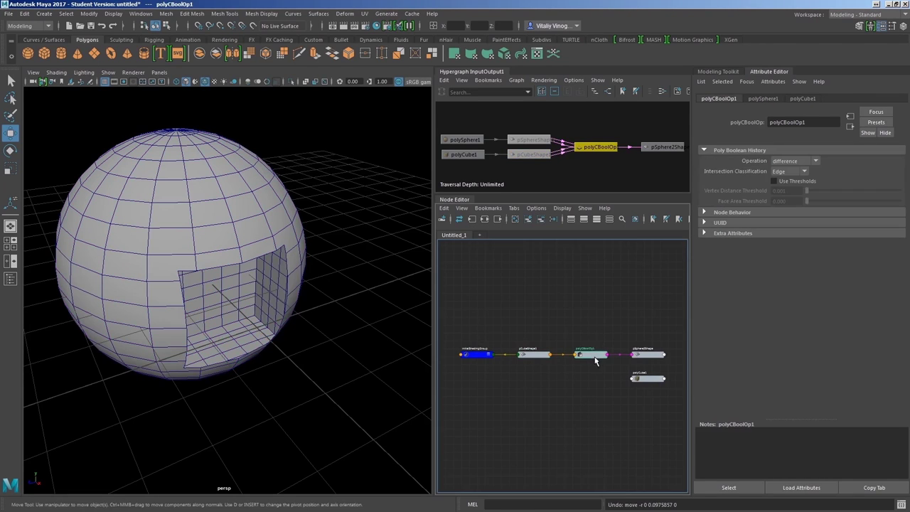
left_click(488, 224)
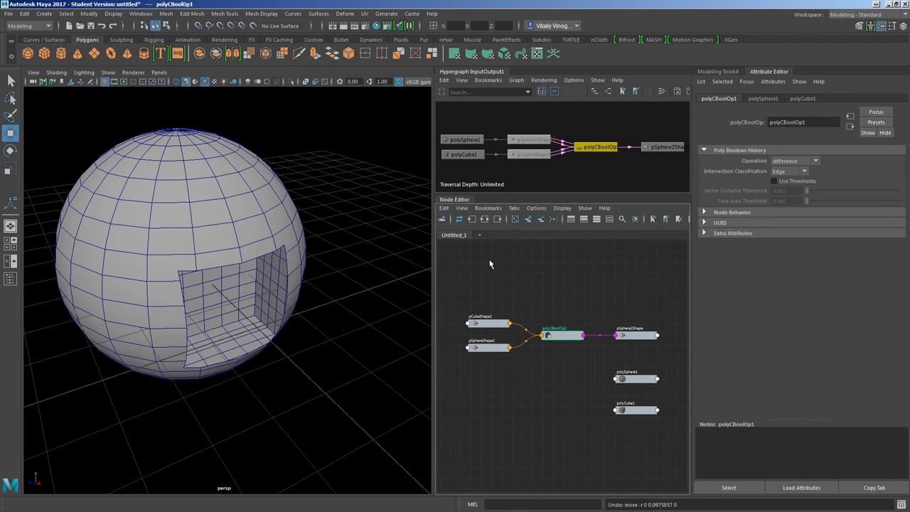
left_click(462, 154)
left_click_drag(818, 193, 808, 203)
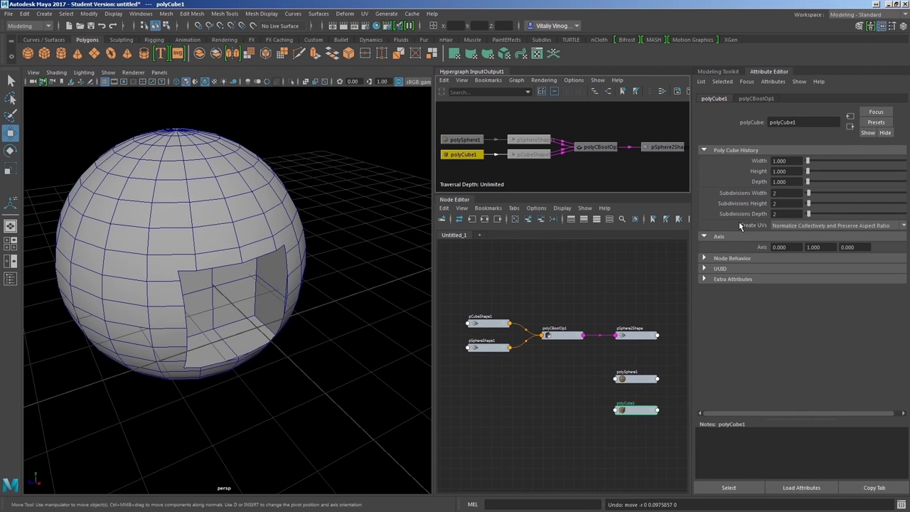
left_click_drag(815, 204, 813, 203)
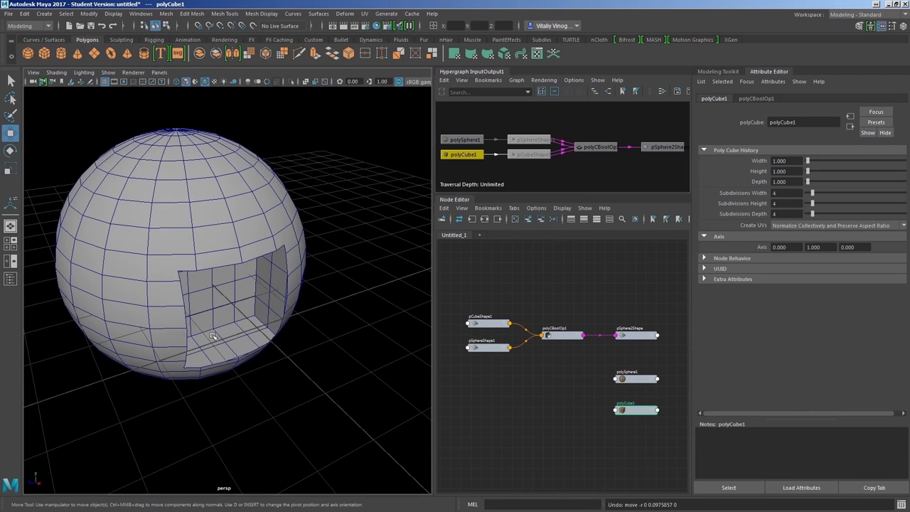
mouse_move(235, 299)
left_mouse_down("alt")
mouse_move(178, 313)
mouse_move(241, 334)
left_mouse_up("alt")
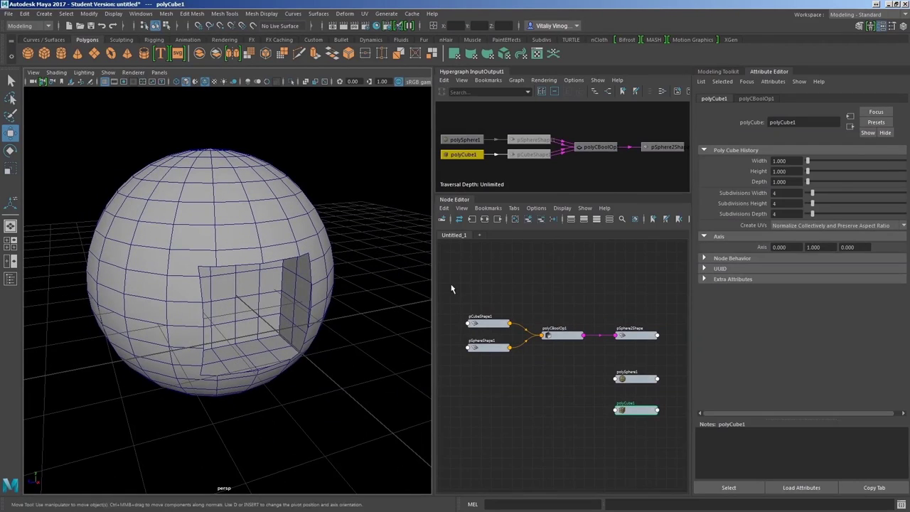
Step: Try polySphere1 axis 32 and height 25 subdivisions, undoing both to keep 20 by 20
left_click(465, 139)
left_click_drag(841, 172, 866, 178)
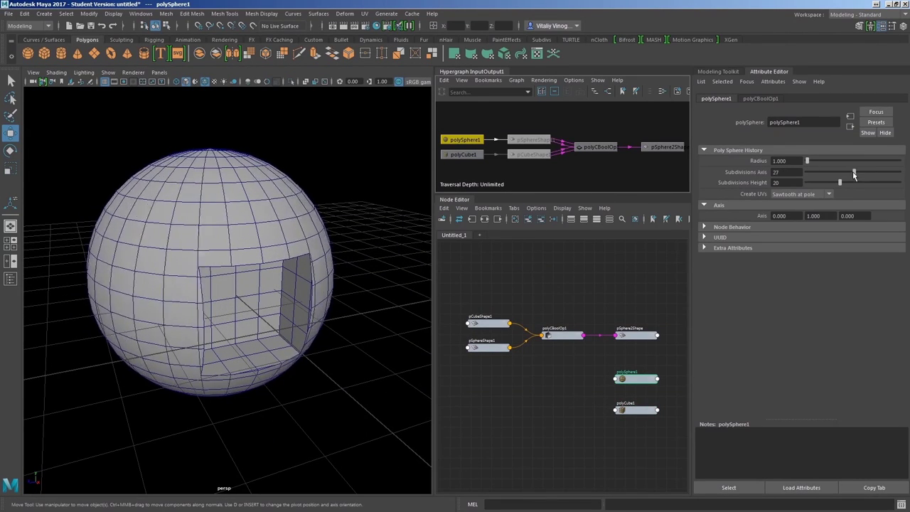
key("ctrl+z")
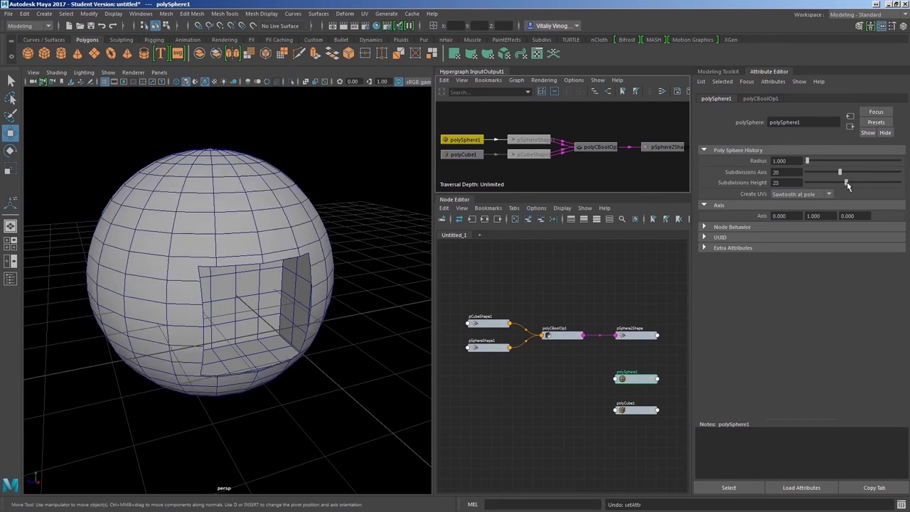
left_click_drag(840, 182, 845, 193)
key("ctrl+z")
mouse_move(256, 356)
left_mouse_down("alt")
mouse_move(234, 365)
mouse_move(178, 345)
left_mouse_up("alt")
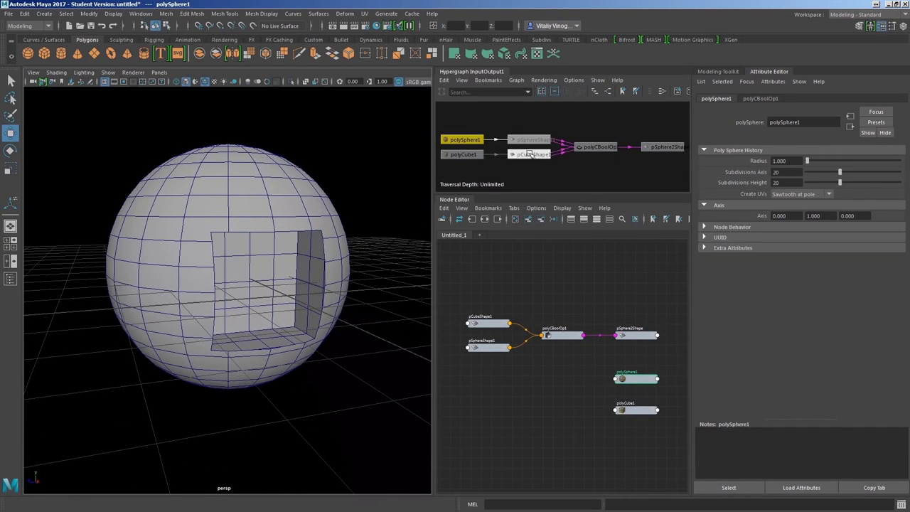
Step: Set polyCube1's width, height and depth subdivisions all to 2
left_click(463, 155)
left_click_drag(808, 213, 810, 213)
left_click_drag(808, 203, 813, 196)
left_click_drag(217, 334, 223, 340, "alt")
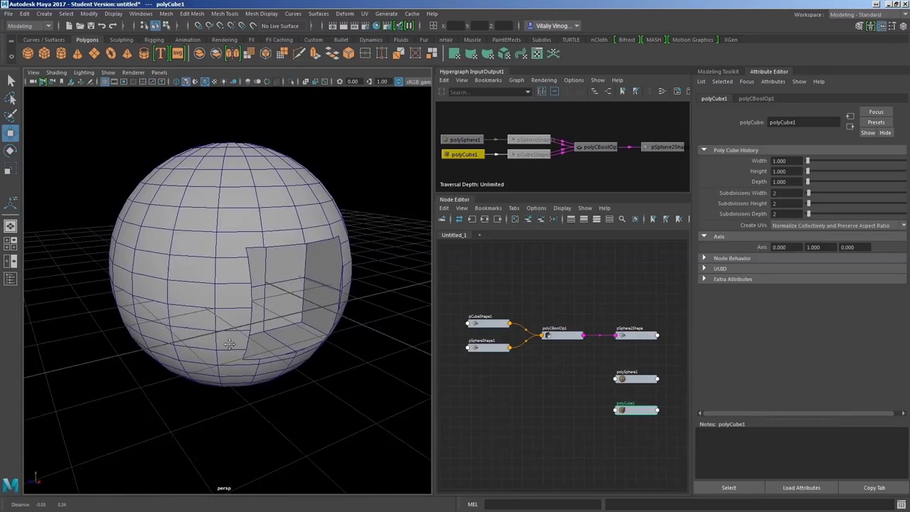
Step: Switch polyCBoolOp1's Operation back to union
left_click(575, 336)
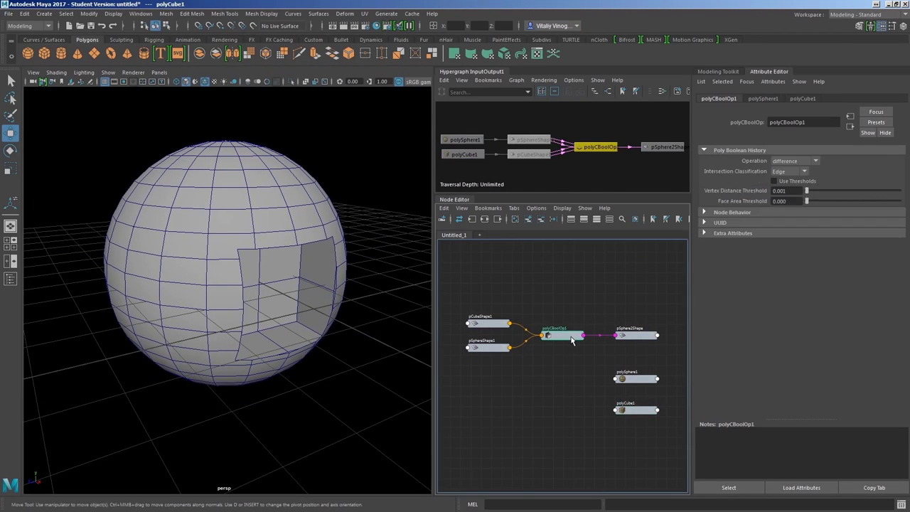
left_click(793, 161)
left_click(789, 166)
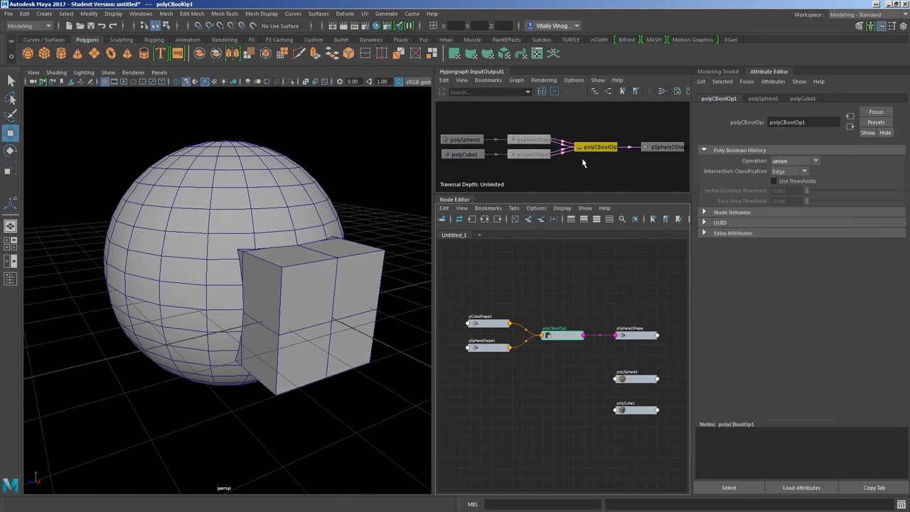
Step: Set polyCube1 to 3 width and 2 depth subdivisions, then select the combined mesh
left_click(463, 154)
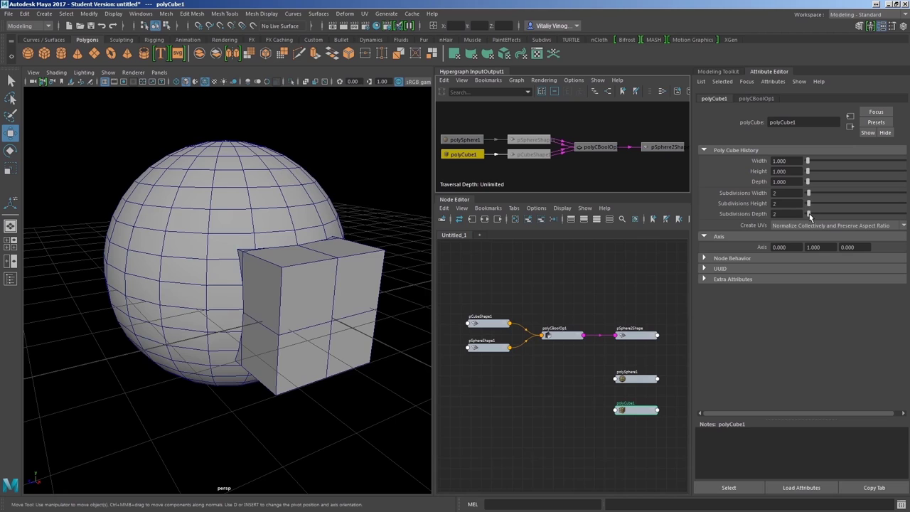
left_click_drag(814, 215, 810, 194)
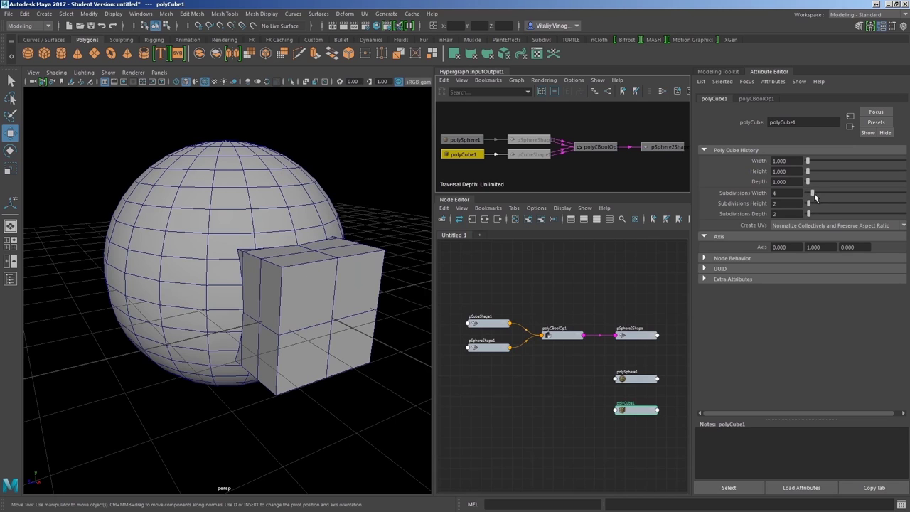
mouse_move(258, 325)
left_mouse_down("alt")
mouse_move(208, 329)
mouse_move(221, 336)
left_mouse_up("alt")
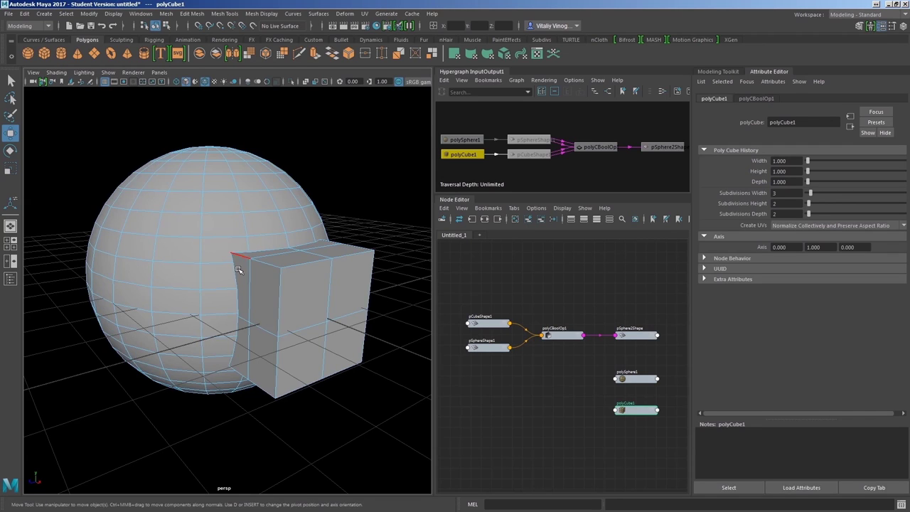
left_click(235, 279)
Step: In face mode, pick a cube front face and grow the selection around the cube
key("F11")
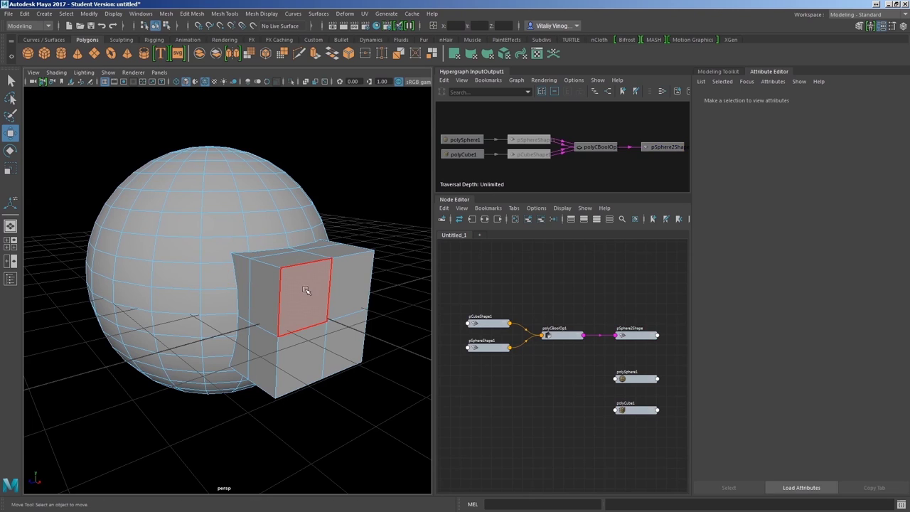
left_click(327, 299)
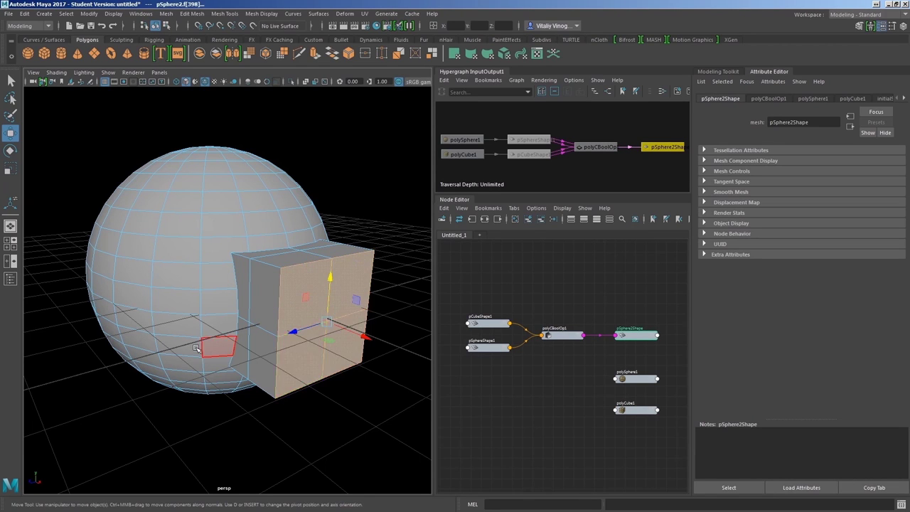
left_click_drag(213, 347, 200, 363, "alt")
left_click(65, 14)
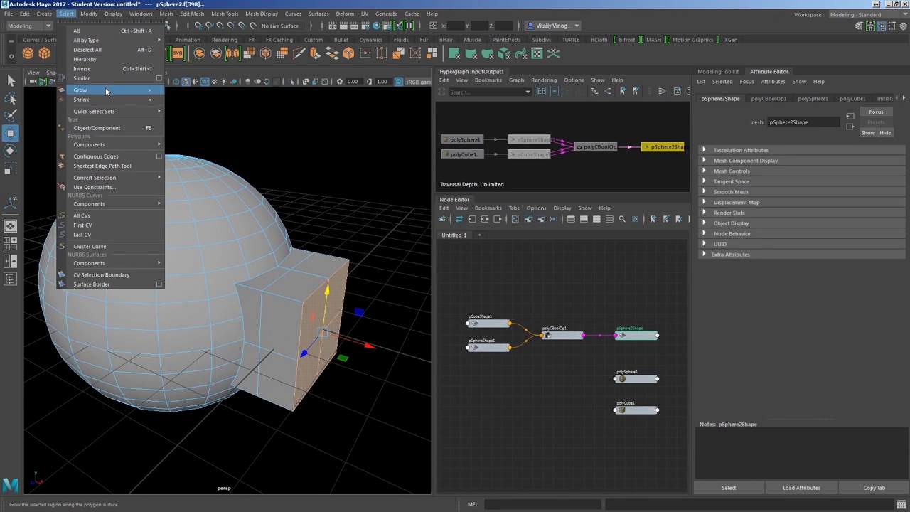
left_click(105, 89)
left_click(65, 13)
left_click(105, 94)
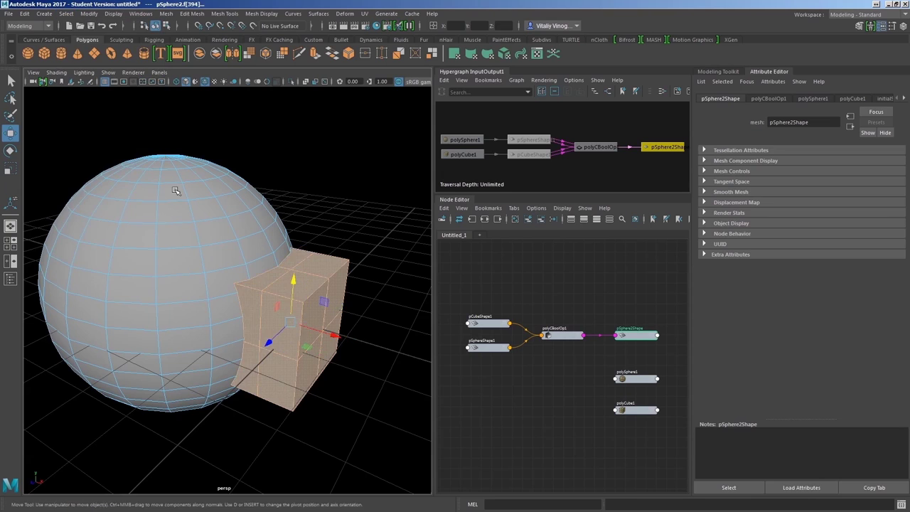
mouse_move(135, 235)
left_mouse_down("alt")
mouse_move(160, 261)
mouse_move(190, 250)
mouse_move(219, 301)
left_mouse_up("alt")
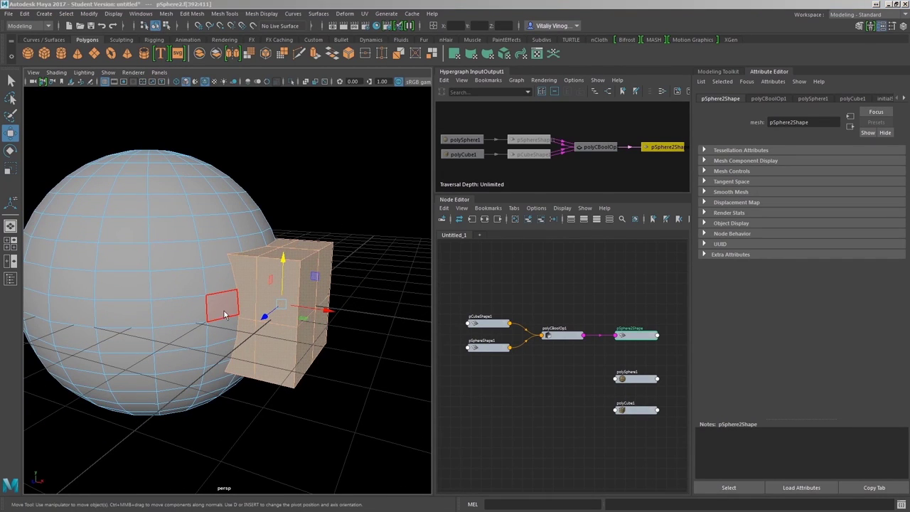
Step: Cycle through the four-view layout back to a full perspective view angled on the seam
key("space")
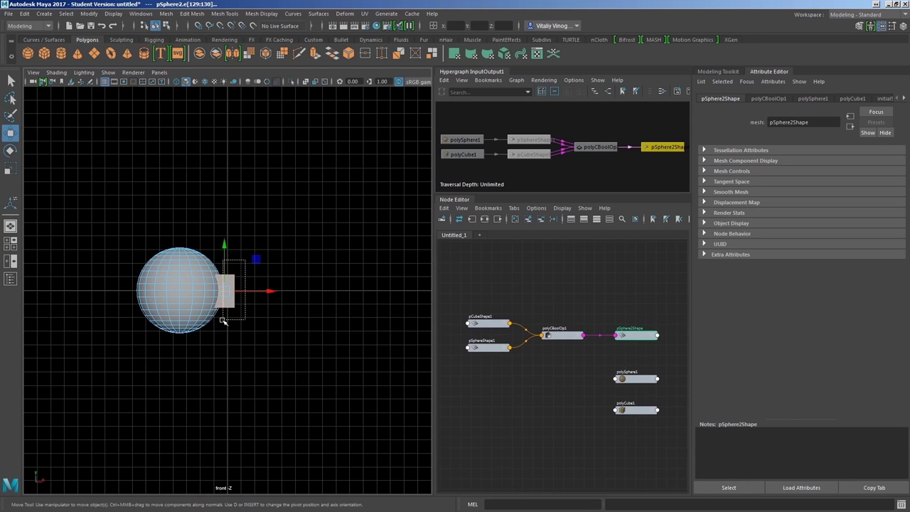
key("space")
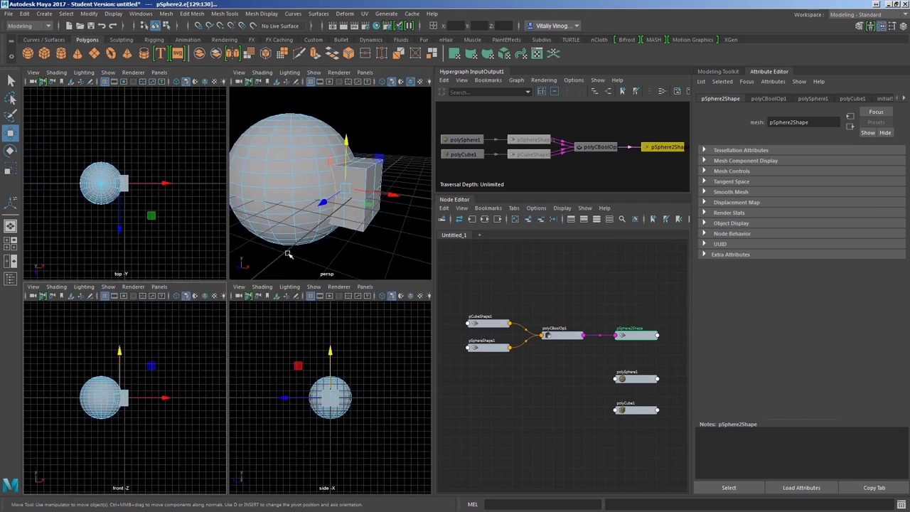
key("space")
mouse_move(255, 401)
left_mouse_down("alt")
mouse_move(189, 320)
mouse_move(171, 366)
mouse_move(199, 367)
left_mouse_up("alt")
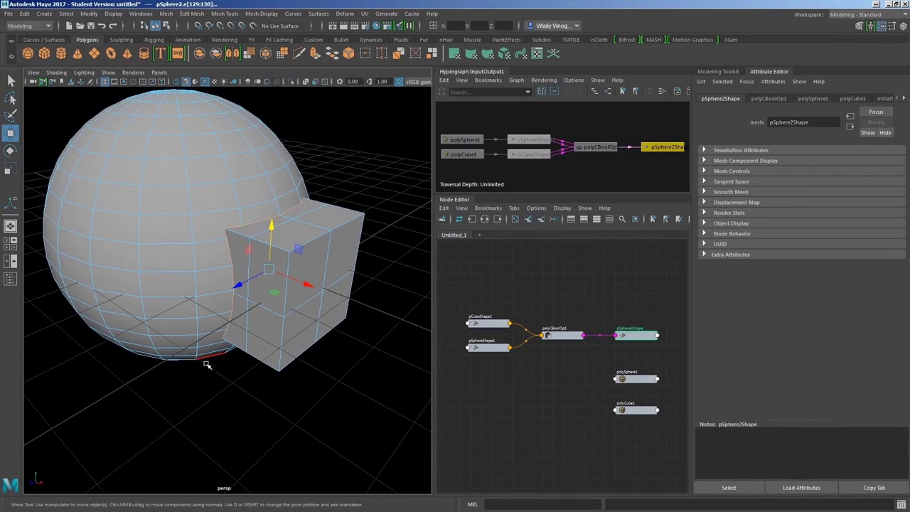
left_click(860, 26)
Step: Bevel the selected seam edges and lay out the Boolean node's network in the node graph
left_click(869, 317)
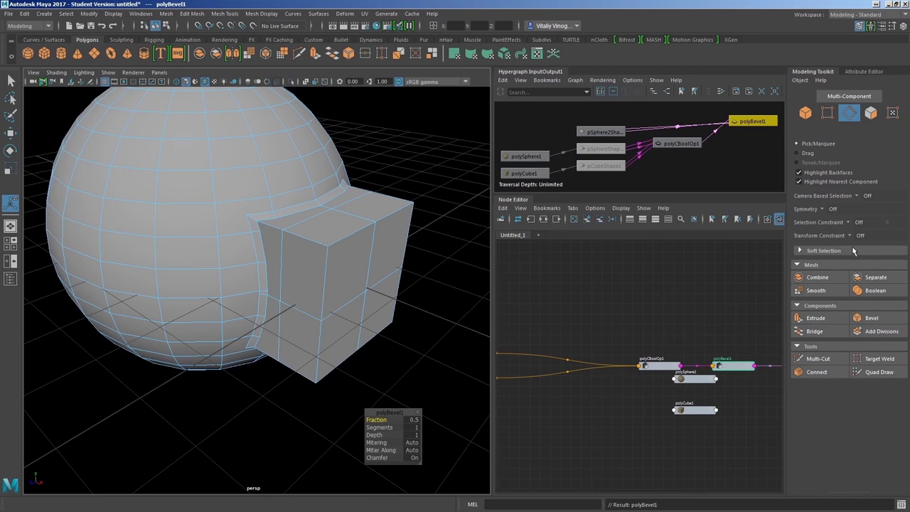
left_click(645, 208)
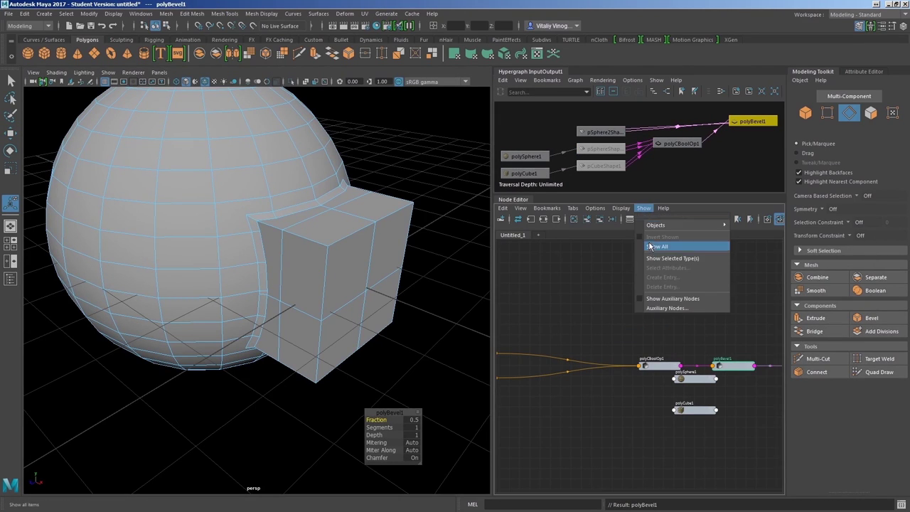
left_click(640, 248)
left_click(658, 367)
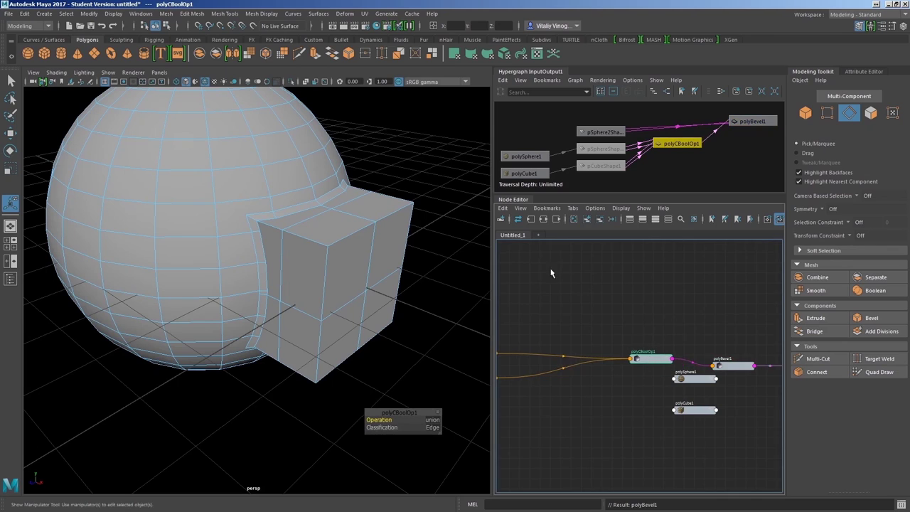
left_click(543, 221)
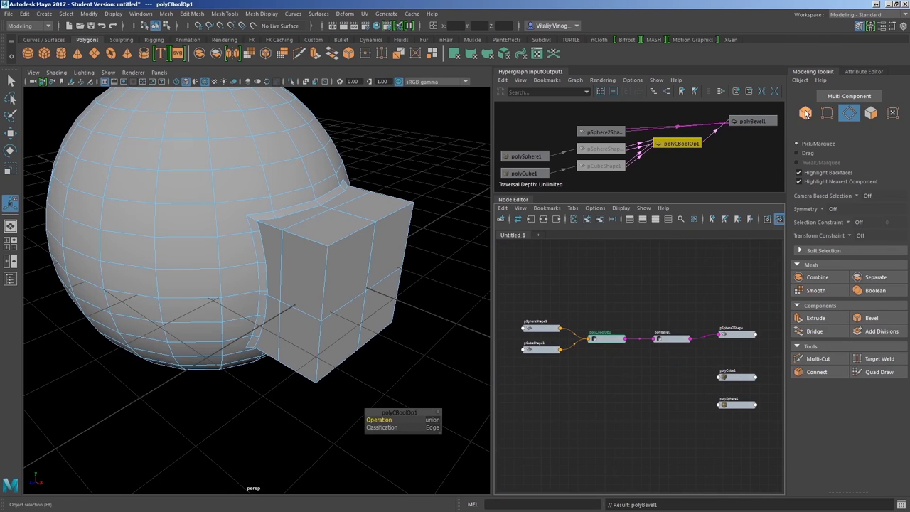
Step: Set polyBevel1 to fraction 0.809, 3 segments and depth -1, then inspect the filleted model
key("ctrl+a")
left_click(611, 340)
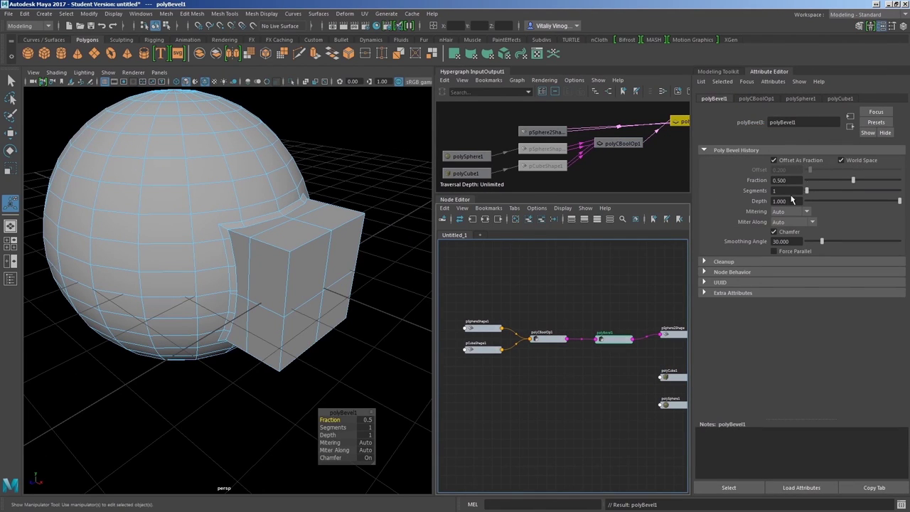
left_click(775, 161)
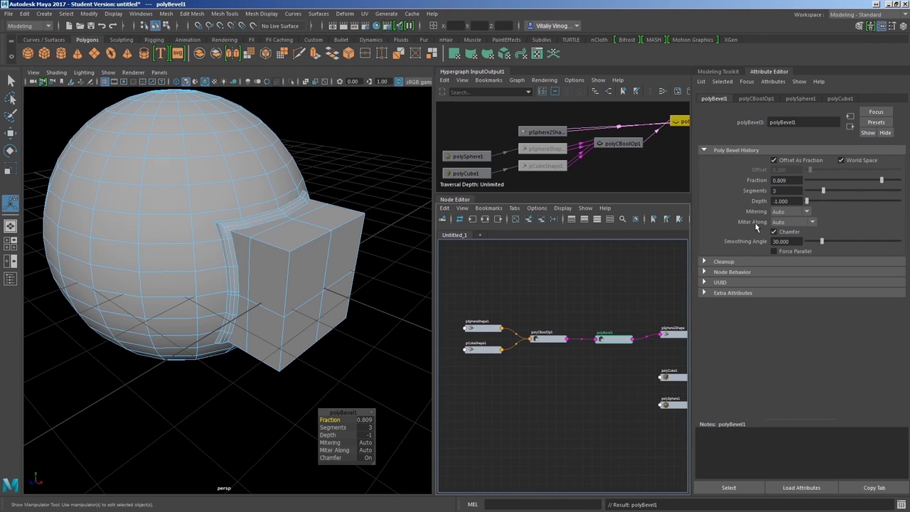
left_click_drag(213, 335, 182, 343, "alt")
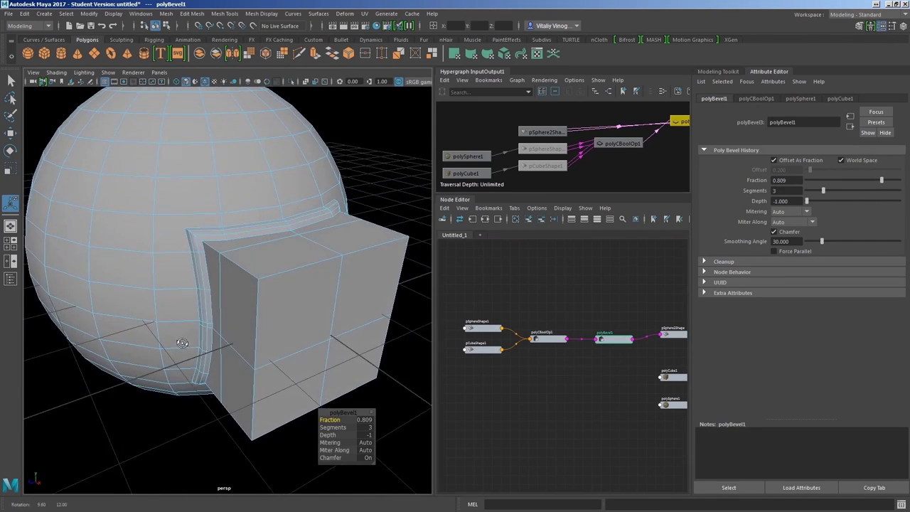
mouse_move(182, 343)
right_mouse_down("alt")
mouse_move(203, 313)
mouse_move(258, 323)
right_mouse_up("alt")
left_click(481, 330)
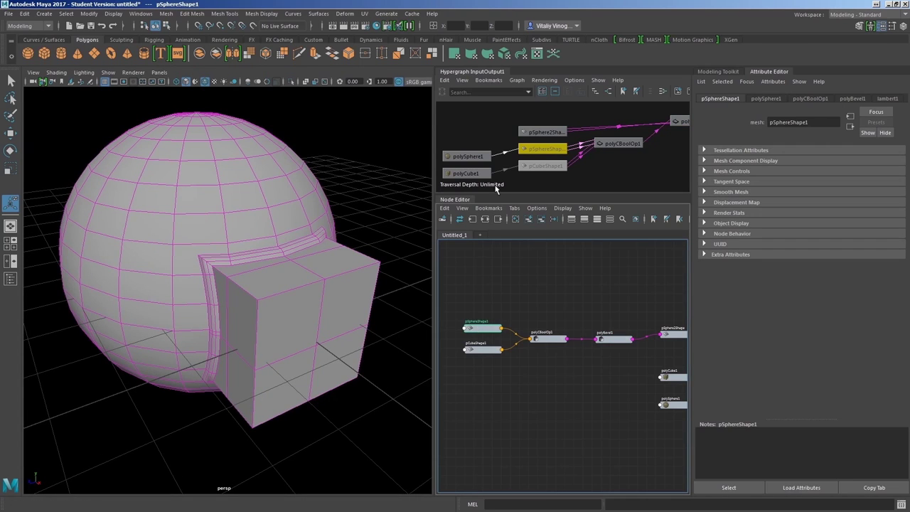
Step: Try new sphere subdivisions, undo that, and switch the Boolean operation to difference
left_click(477, 158)
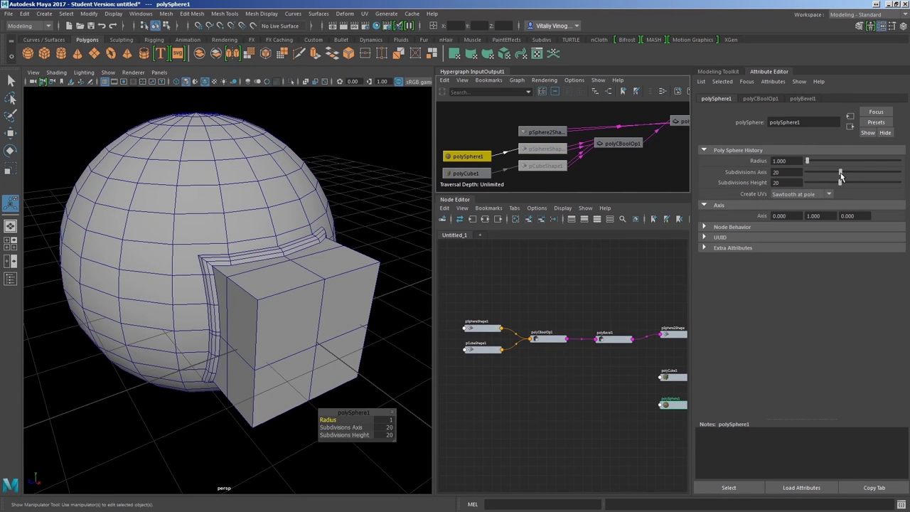
mouse_move(842, 175)
left_mouse_down()
mouse_move(862, 176)
mouse_move(847, 186)
left_mouse_up()
key("ctrl+z")
key("ctrl+z")
left_click(551, 339)
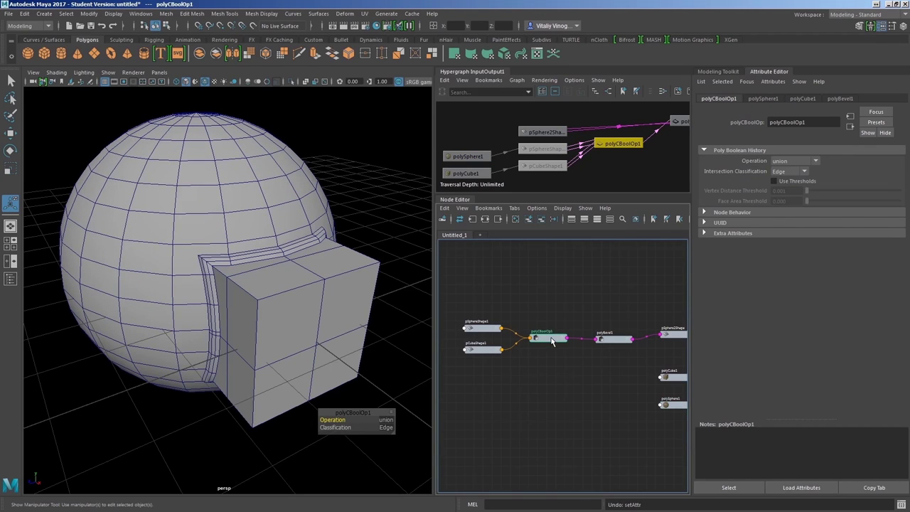
left_click(795, 160)
left_click(782, 174)
mouse_move(252, 341)
left_mouse_down("alt")
mouse_move(220, 334)
mouse_move(251, 360)
left_mouse_up("alt")
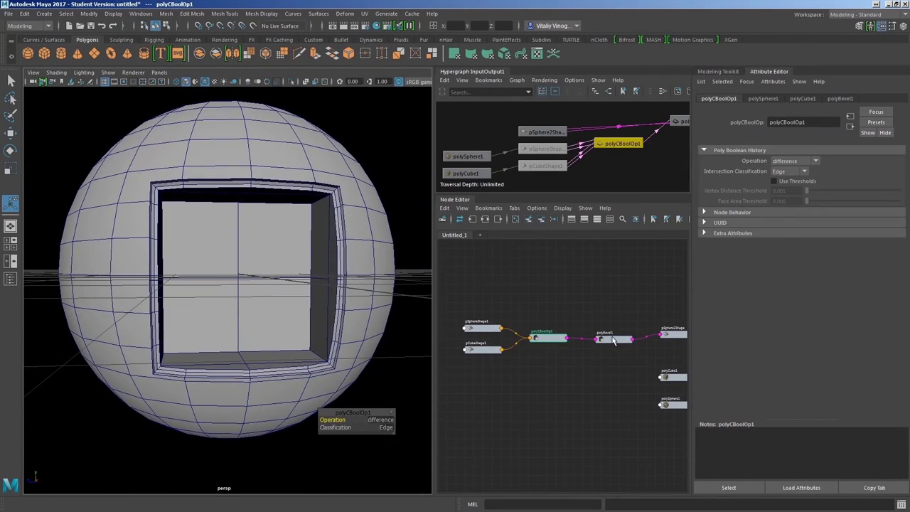
Step: Flip the bevel depth to 1.000 and view the hole from the side
left_click(614, 341)
left_click_drag(806, 202, 906, 206)
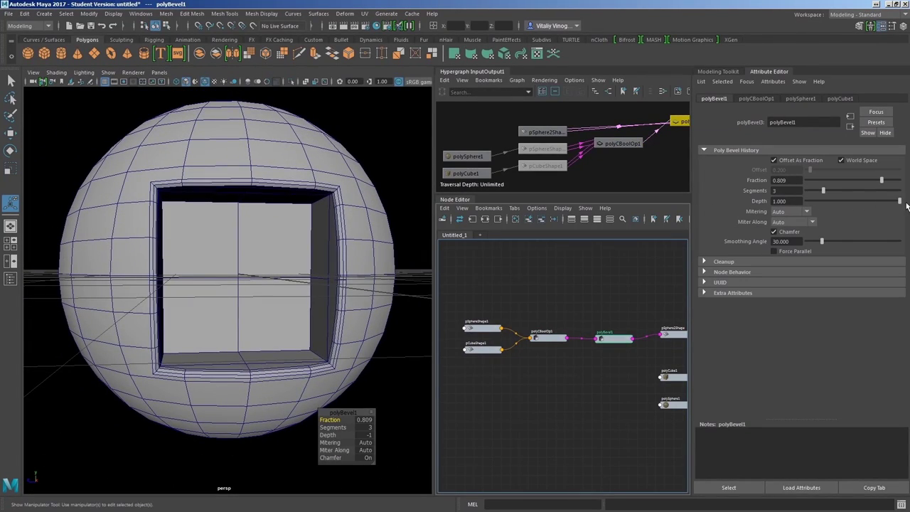
left_click_drag(362, 321, 420, 343, "alt")
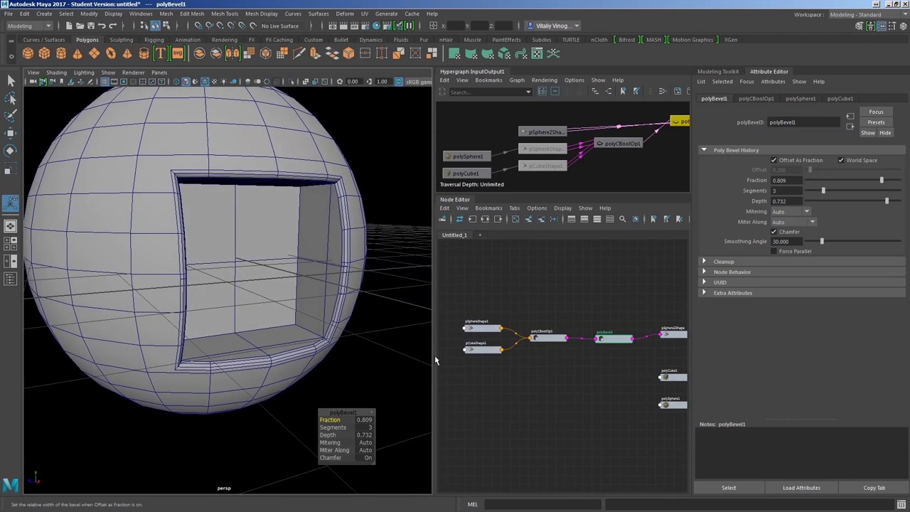
Step: Slide the cube deeper along its depth axis to reshape the hole, then check it
left_click(475, 350)
left_click(11, 134)
left_click_drag(271, 220, 272, 218)
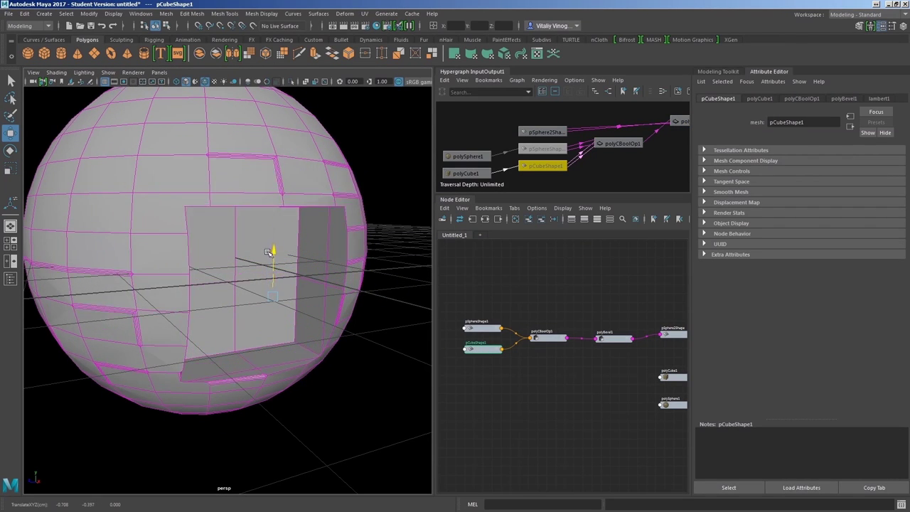
key("ctrl+z")
left_click_drag(235, 283, 292, 288)
key("ctrl+z")
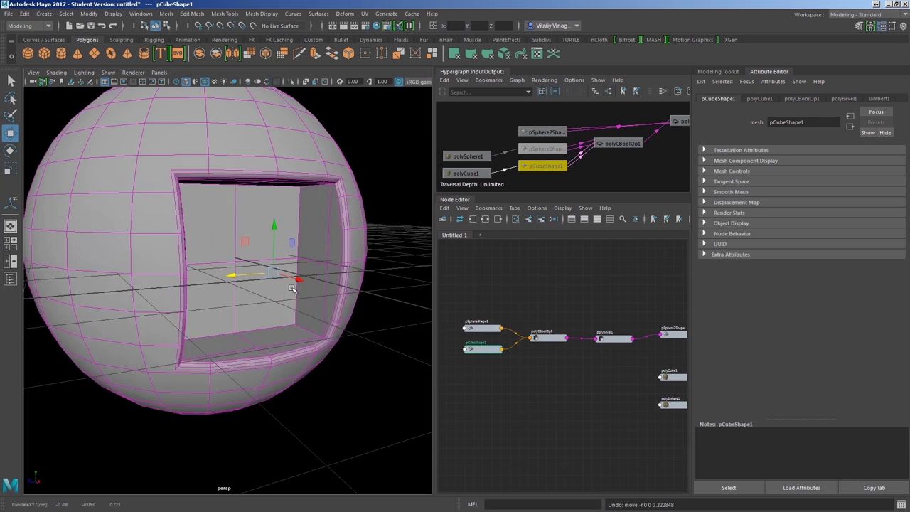
mouse_move(234, 276)
left_mouse_down()
mouse_move(311, 291)
mouse_move(253, 305)
left_mouse_up()
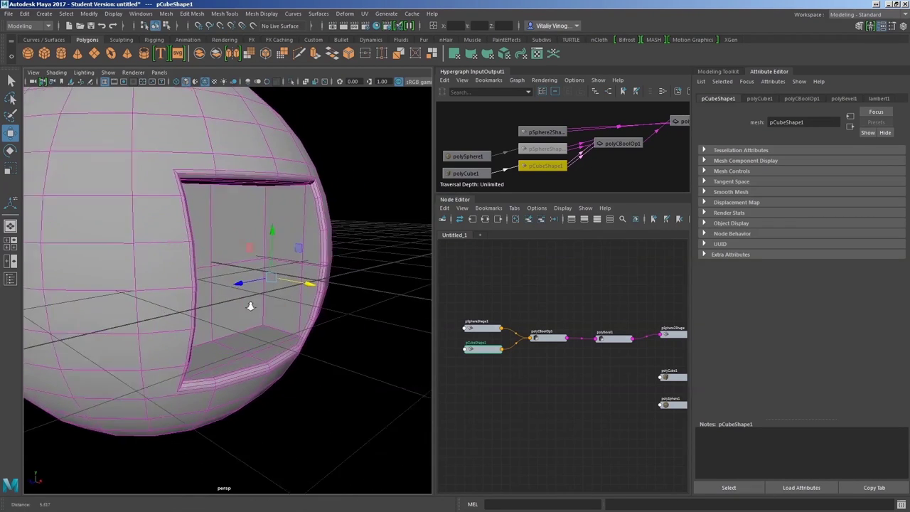
right_click_drag(253, 306, 271, 206, "alt")
left_click_drag(271, 206, 220, 276, "alt")
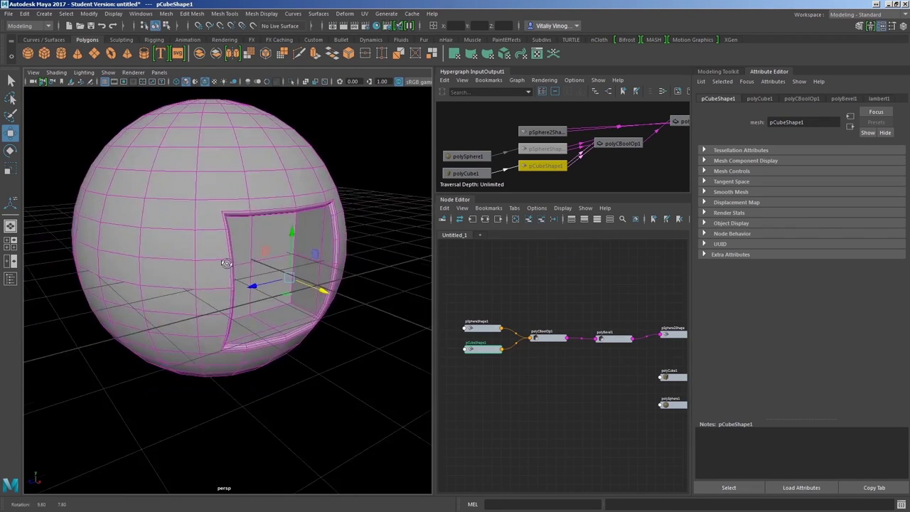
left_click(547, 338)
Step: Arrange the Boolean network with pCubeShape1 below pSphereShape1 and all attributes shown
left_click(485, 220)
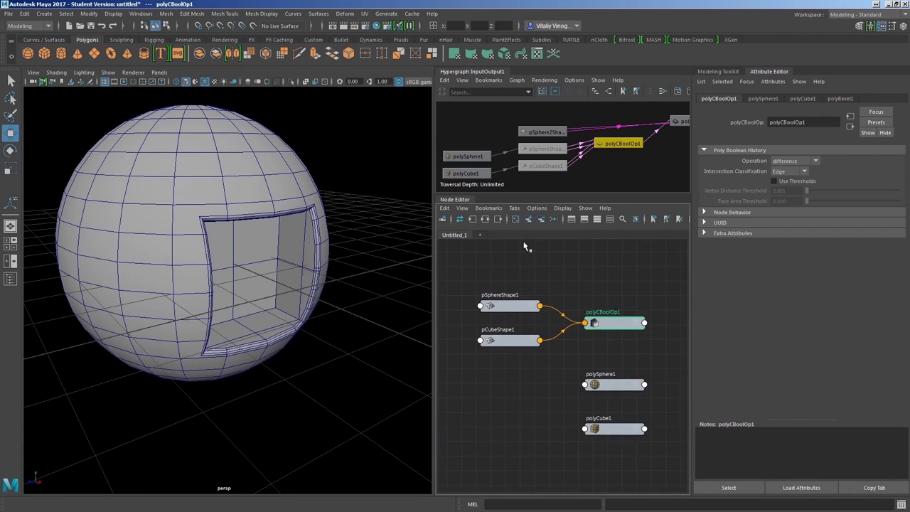
left_click(597, 220)
left_click(564, 312)
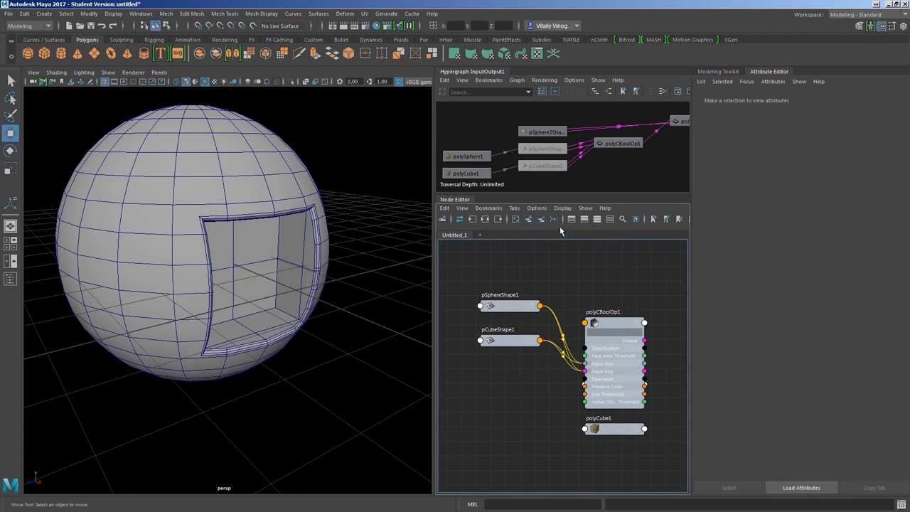
left_click(597, 220)
left_click(584, 219)
left_click_drag(514, 284, 504, 364)
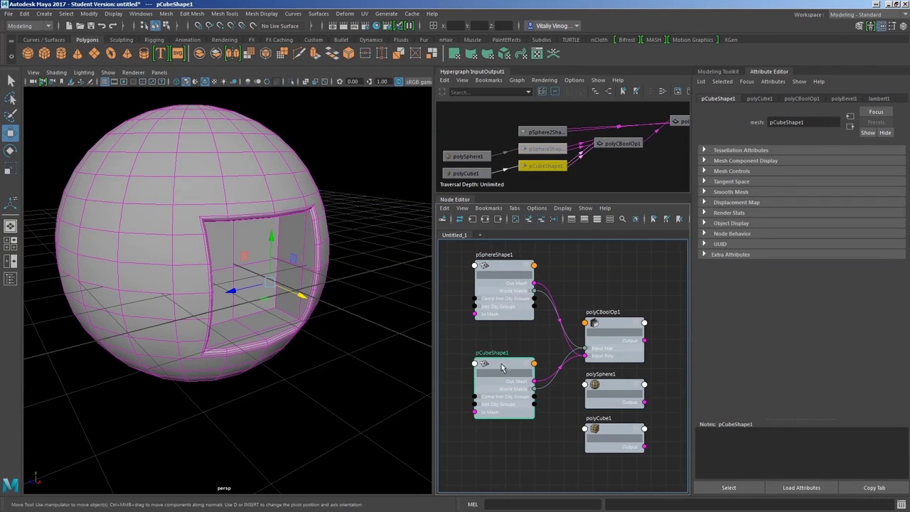
key("3")
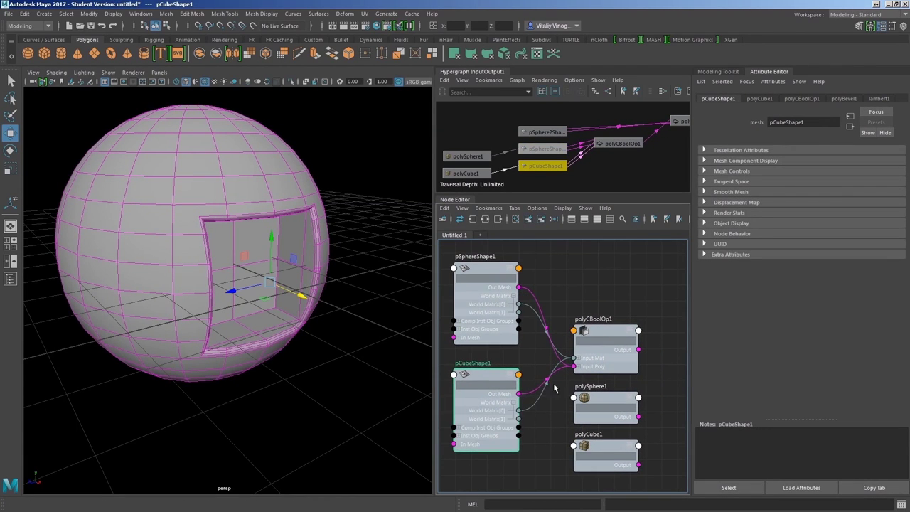
left_click_drag(601, 333, 596, 280)
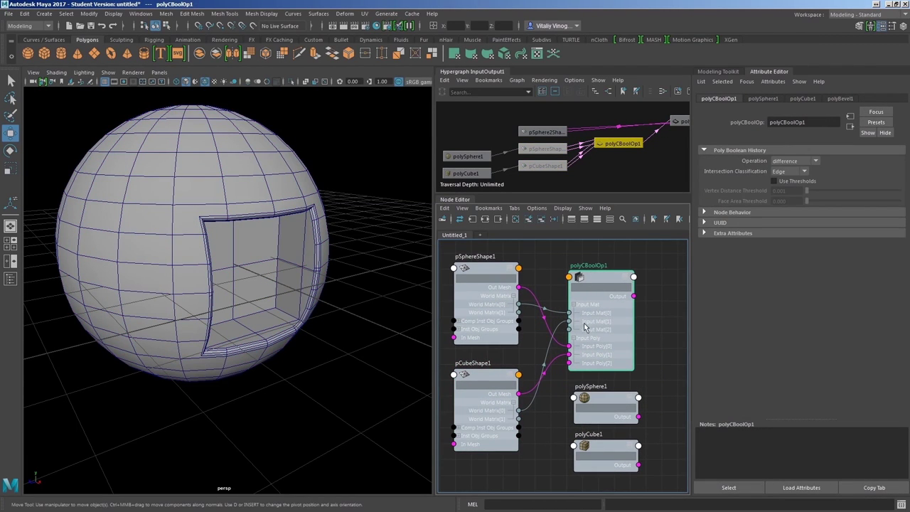
Step: Delete the cube's mesh link, connect sphere Out Mesh to Input Poly[0] and cube World Matrix to Input Mat
left_click(560, 361)
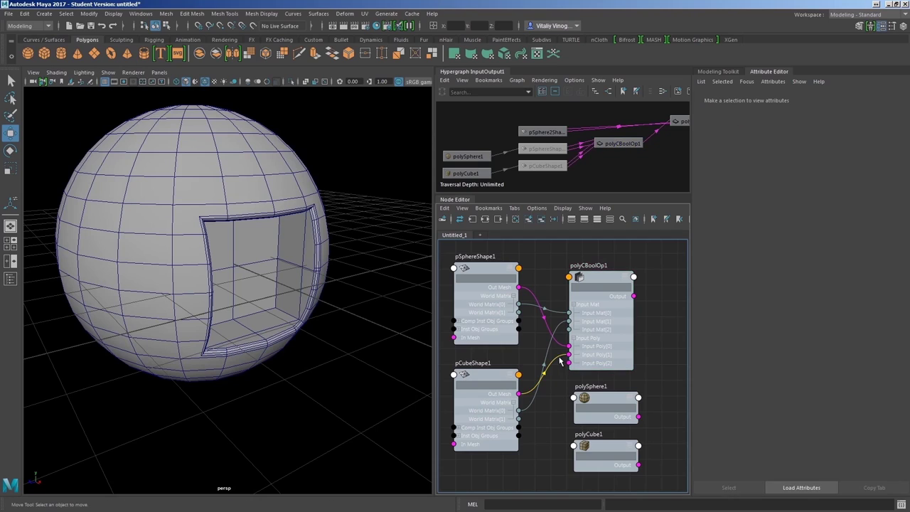
key("Delete")
key("Delete")
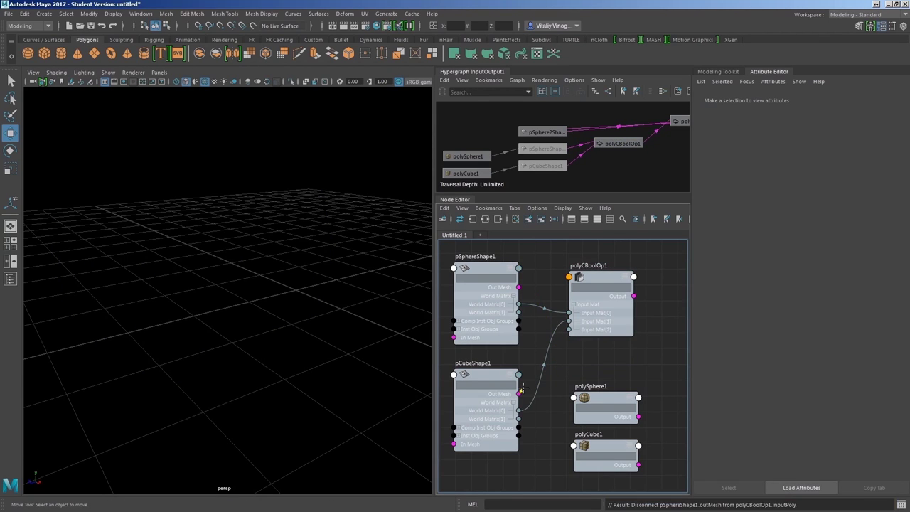
left_click_drag(569, 277, 572, 285)
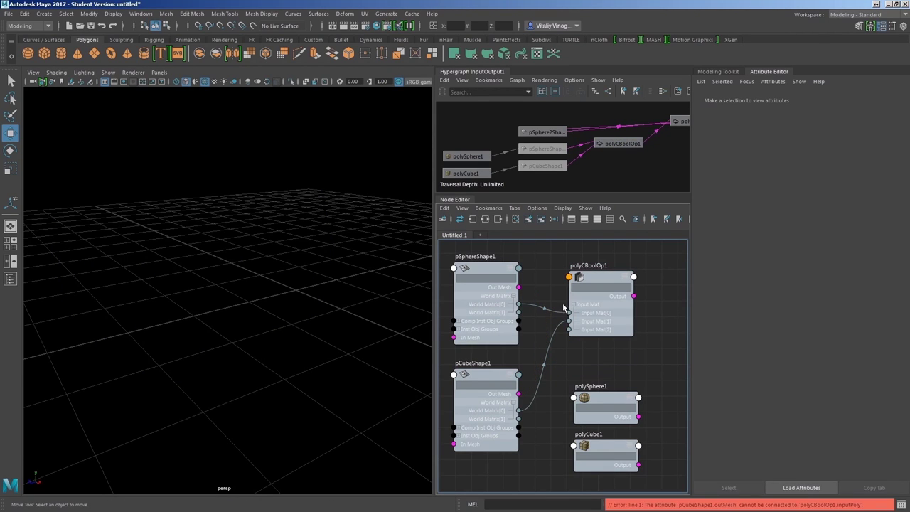
key("ctrl+z")
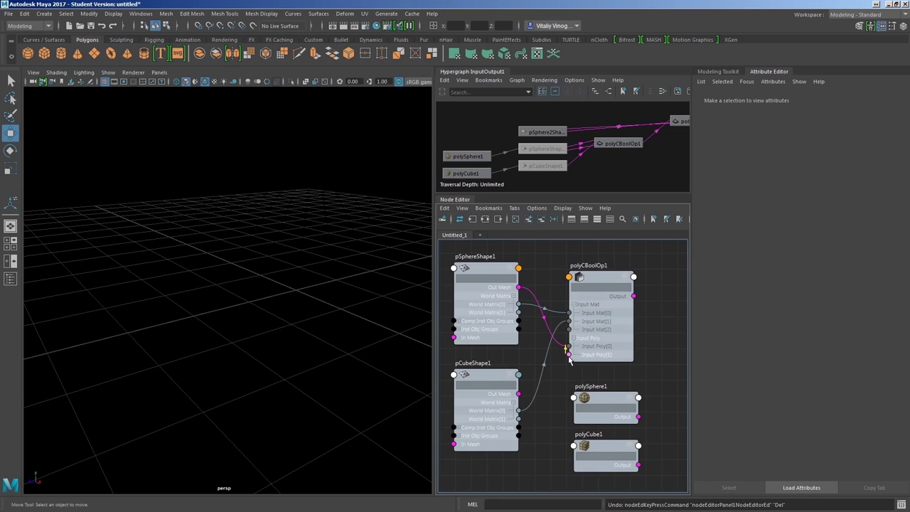
left_click_drag(569, 360, 568, 346)
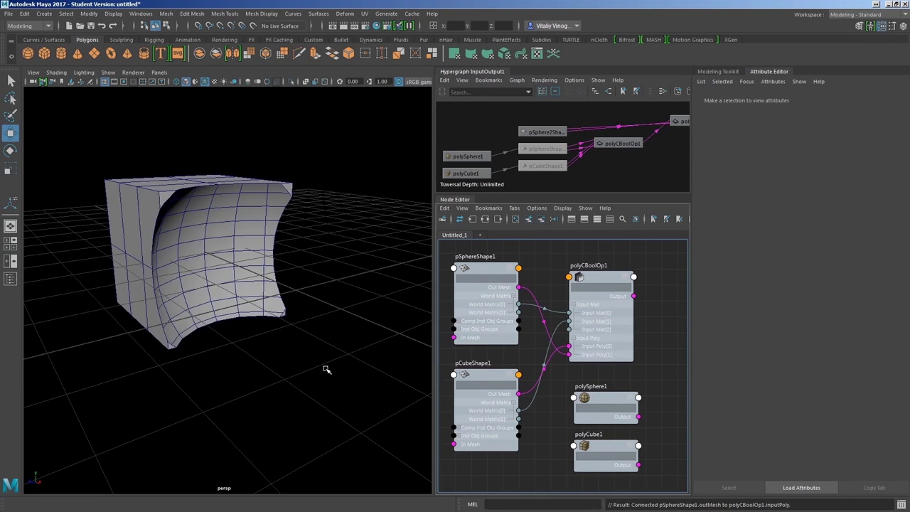
left_click_drag(326, 369, 327, 380, "alt")
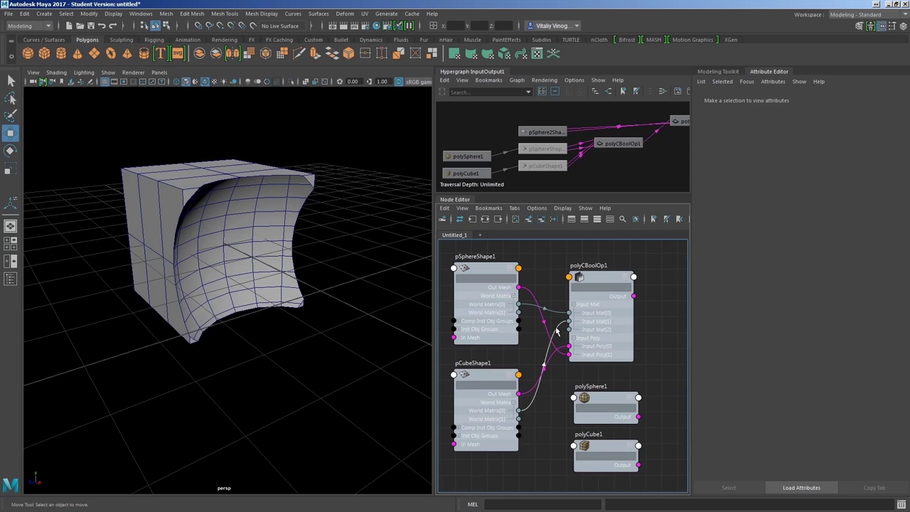
left_click_drag(558, 331, 522, 407)
left_click_drag(568, 313, 570, 313)
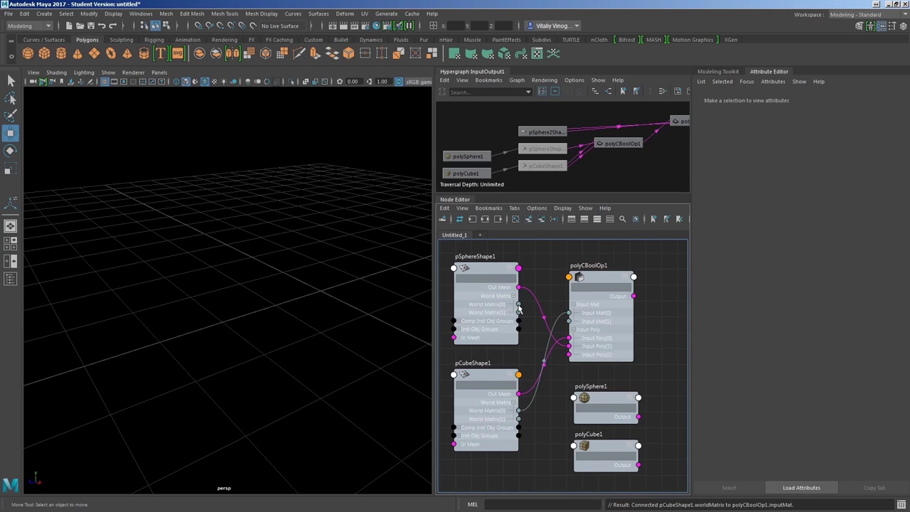
mouse_move(352, 359)
left_mouse_down("alt")
mouse_move(321, 363)
mouse_move(311, 309)
mouse_move(296, 327)
left_mouse_up("alt")
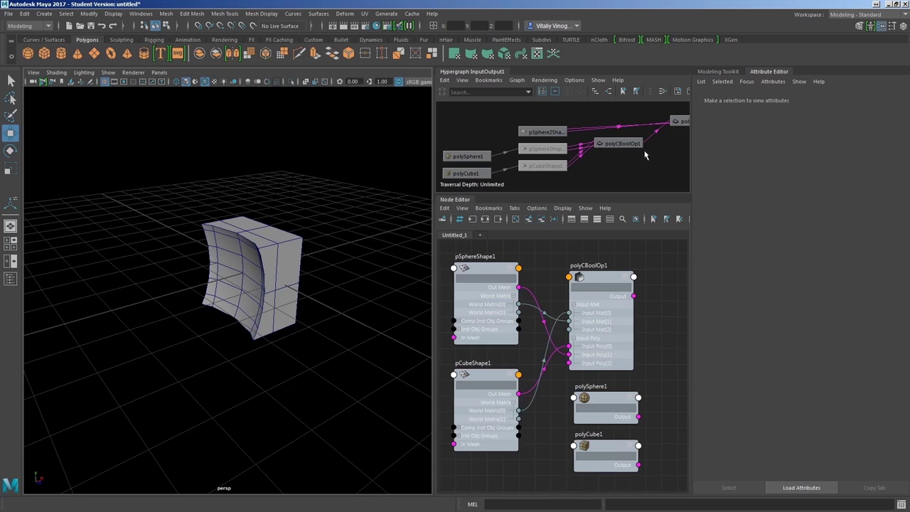
Step: Frame the graph and review polyBevel1 and polyCBoolOp1 with its input and output connections
key("a")
left_click(663, 127)
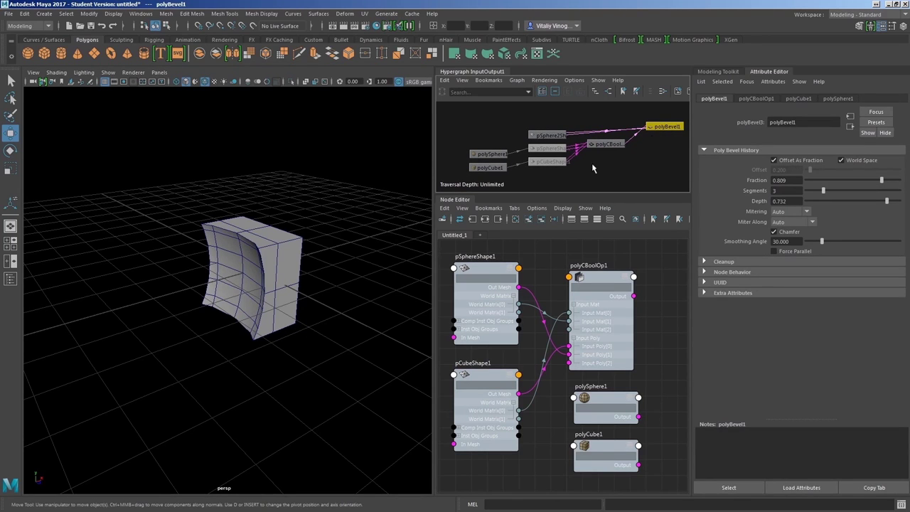
scroll(648, 287, "down", 2)
left_click(618, 281)
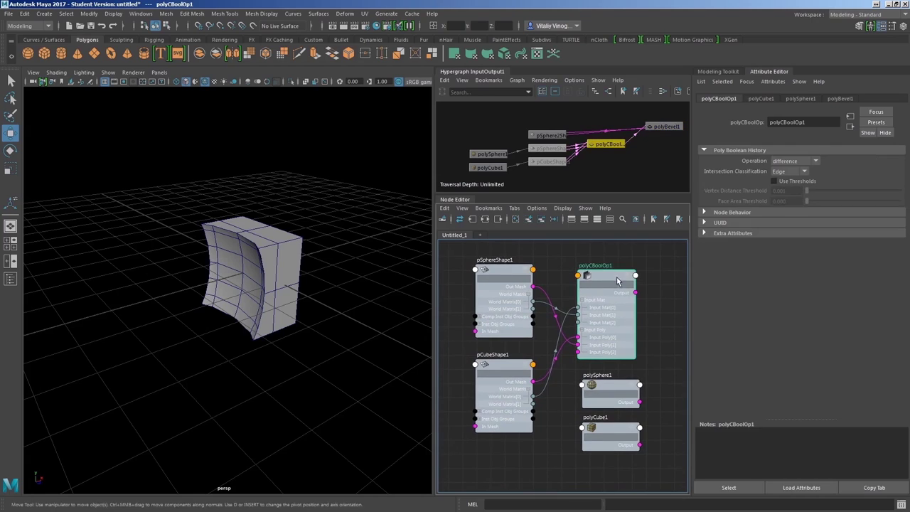
left_click(485, 219)
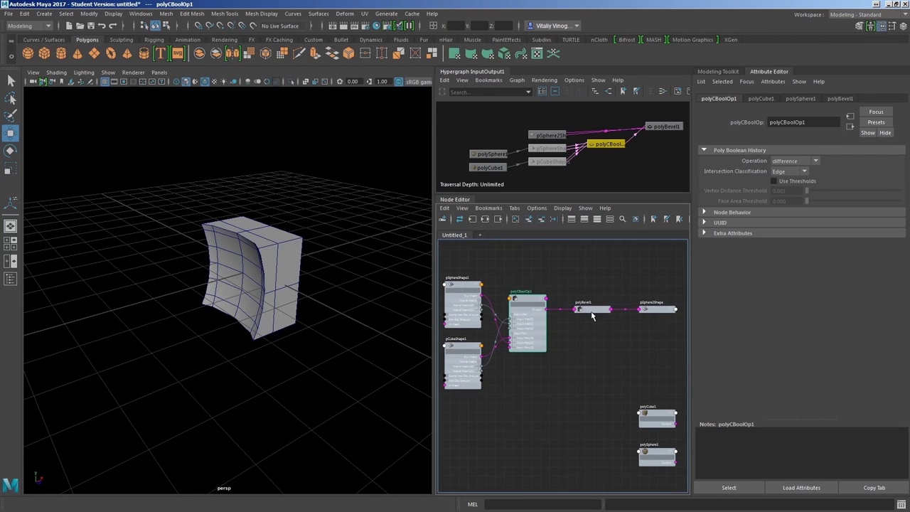
Step: Delete the polyBevel1 node and bring up polyCube1's construction settings
left_click(593, 317)
key("Delete")
left_click_drag(526, 306, 543, 305)
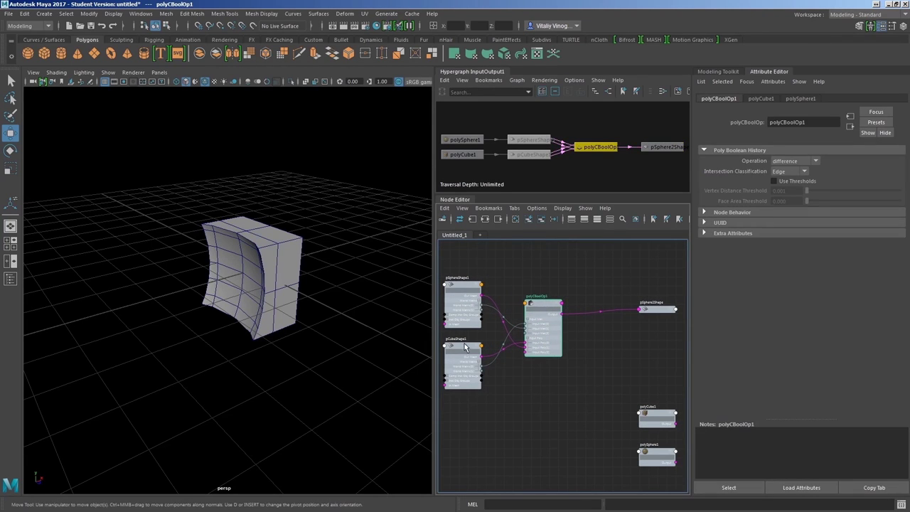
left_click(482, 155)
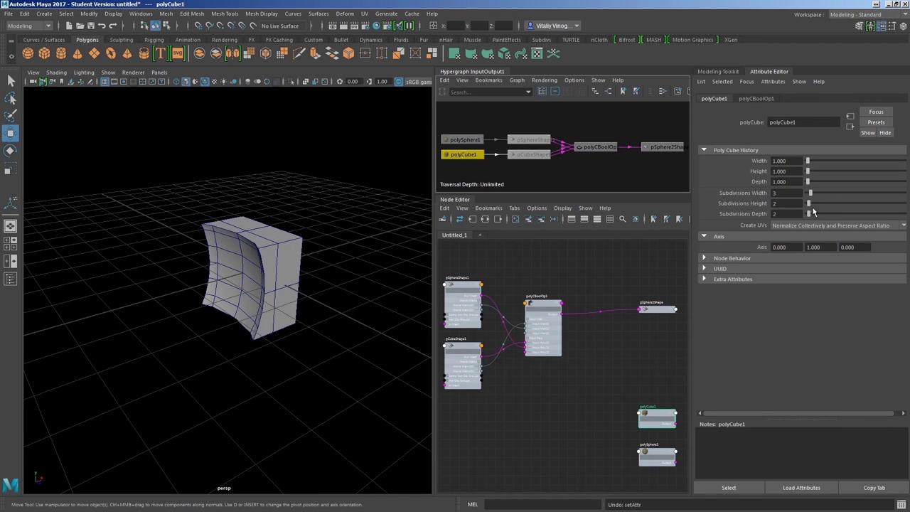
mouse_move(256, 342)
left_mouse_down("alt")
mouse_move(235, 346)
mouse_move(287, 350)
left_mouse_up("alt")
Step: Cycle polyCBoolOp1 through union and intersection, then set it back to difference
left_click(547, 307)
left_click(796, 161)
left_click(790, 172)
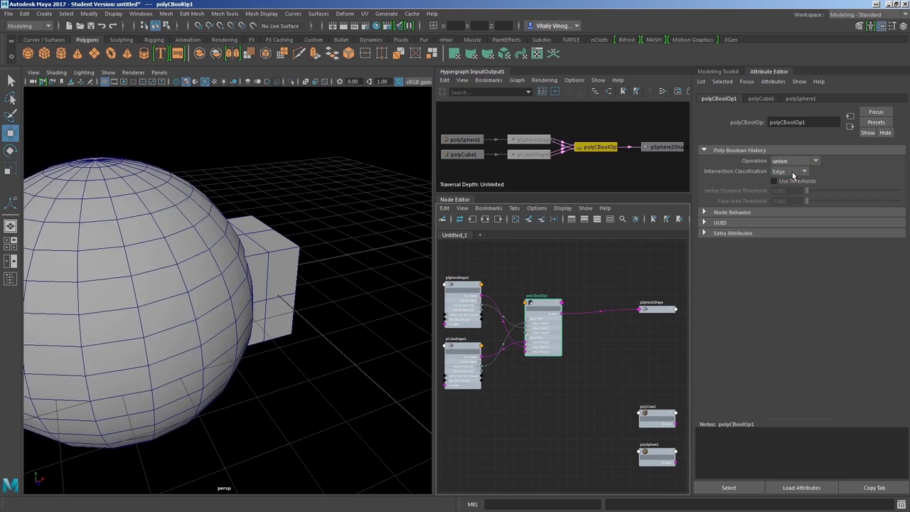
left_click(795, 160)
left_click(783, 193)
left_click(794, 162)
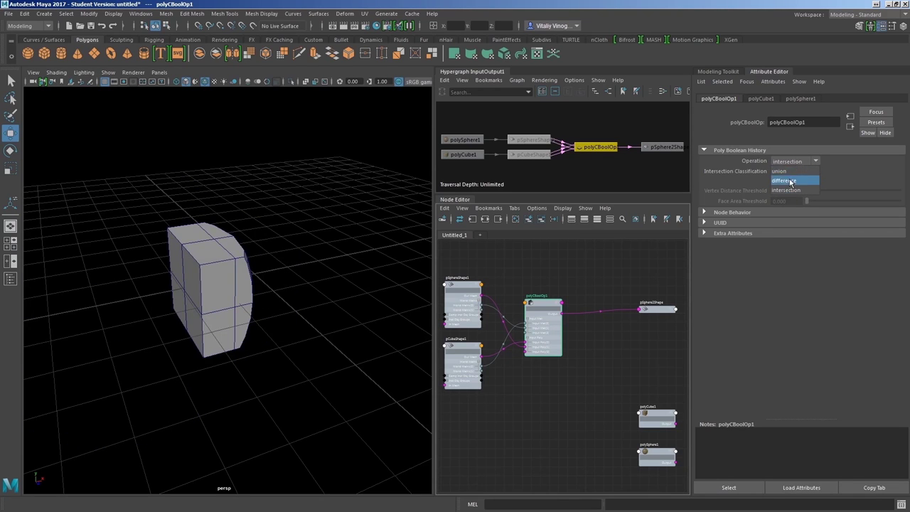
left_click(791, 184)
left_click_drag(204, 335, 227, 327, "alt")
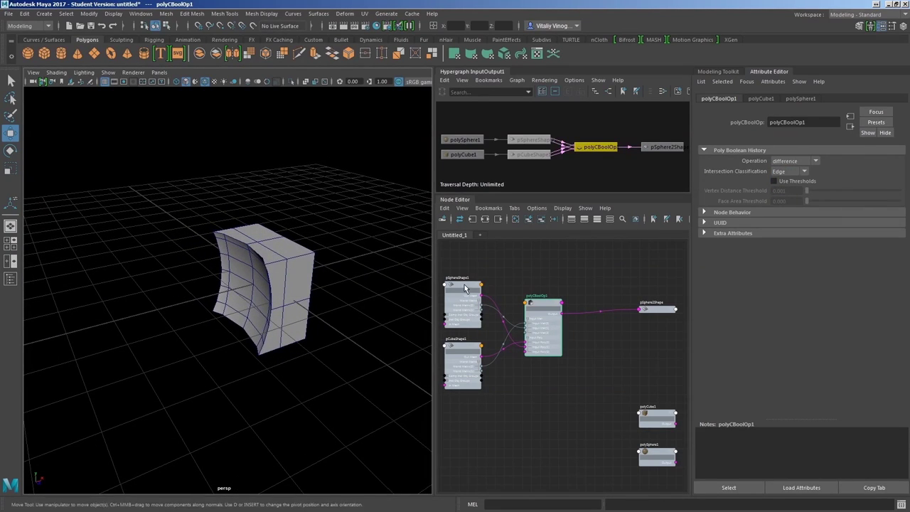
Step: Adjust polySphere1's subdivisions, then select one seam edge of the result in edge mode
left_click(468, 141)
left_click_drag(840, 172, 855, 189)
mouse_move(219, 332)
left_mouse_down("alt")
mouse_move(301, 315)
mouse_move(281, 282)
left_mouse_up("alt")
left_click(544, 302)
key("F10")
left_click(283, 282)
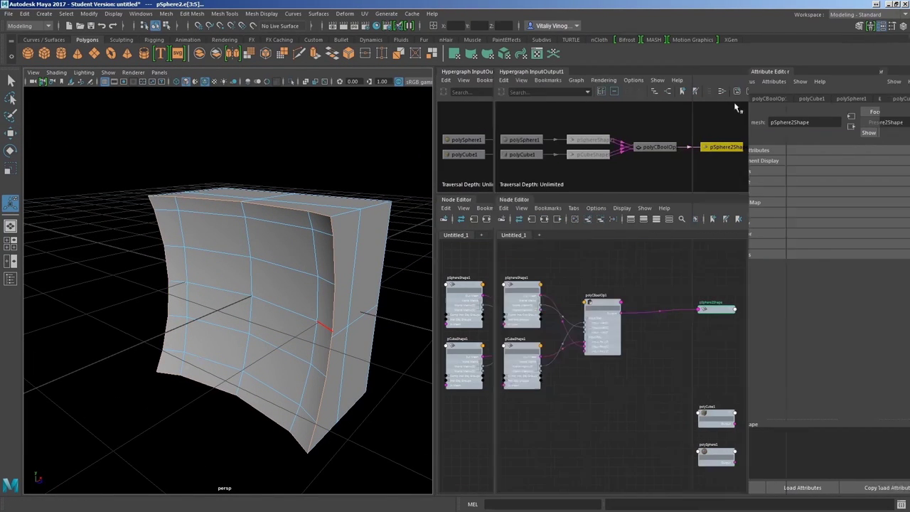
Step: Bevel the seam edge with 3 segments and set the cube's depth subdivisions back to 2
left_click(873, 318)
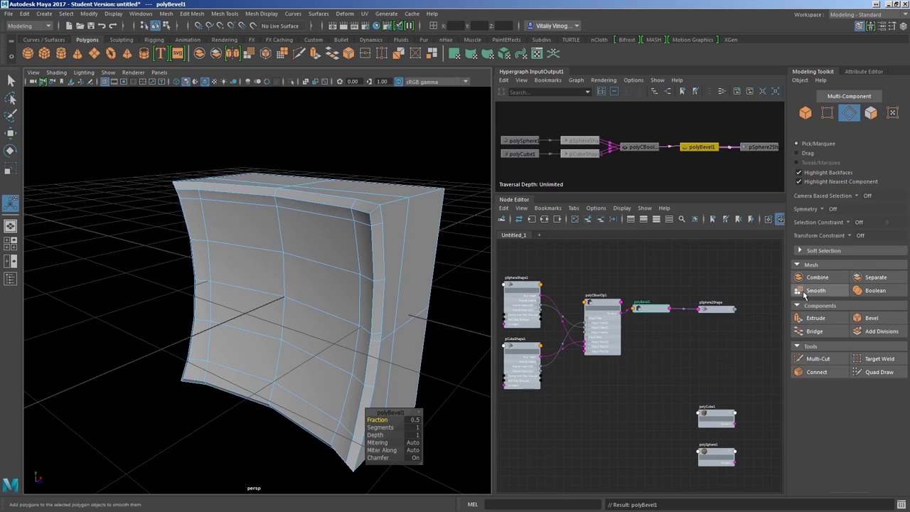
key("ctrl+a")
left_click_drag(810, 194, 823, 191)
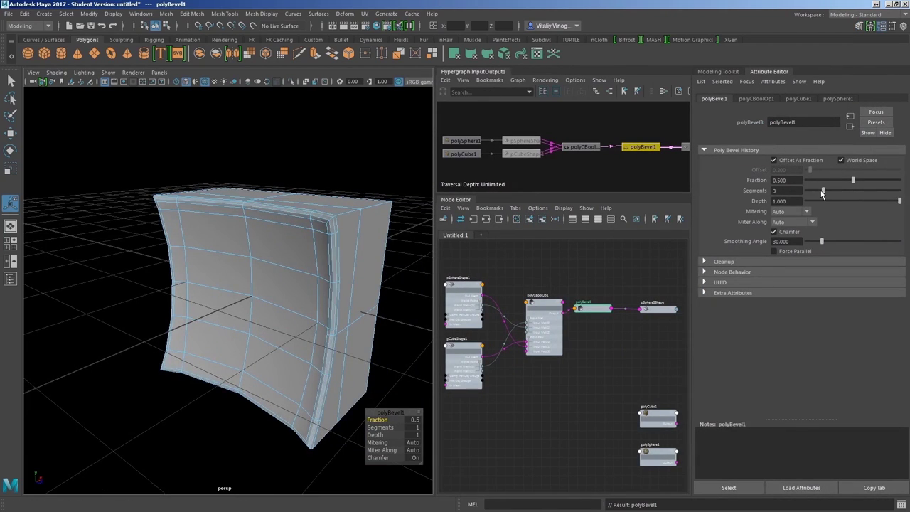
mouse_move(360, 319)
left_mouse_down("alt")
mouse_move(245, 339)
mouse_move(313, 335)
left_mouse_up("alt")
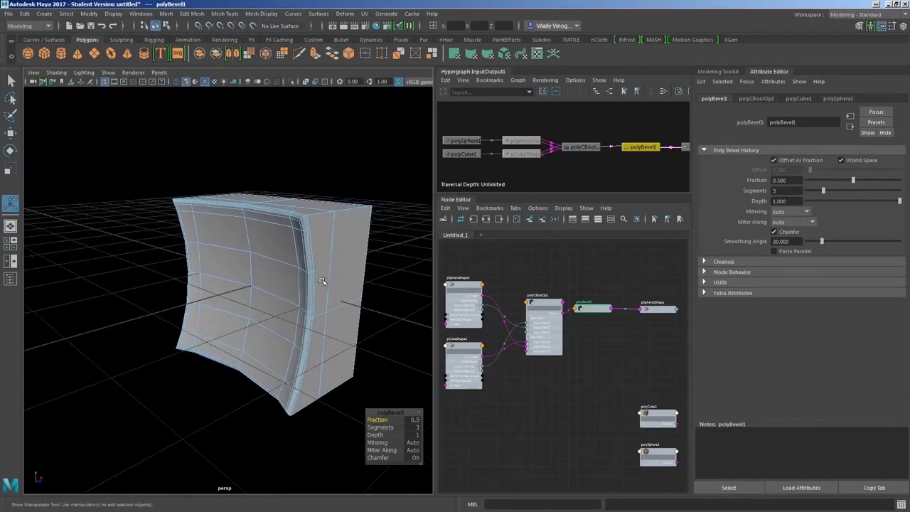
left_click(463, 154)
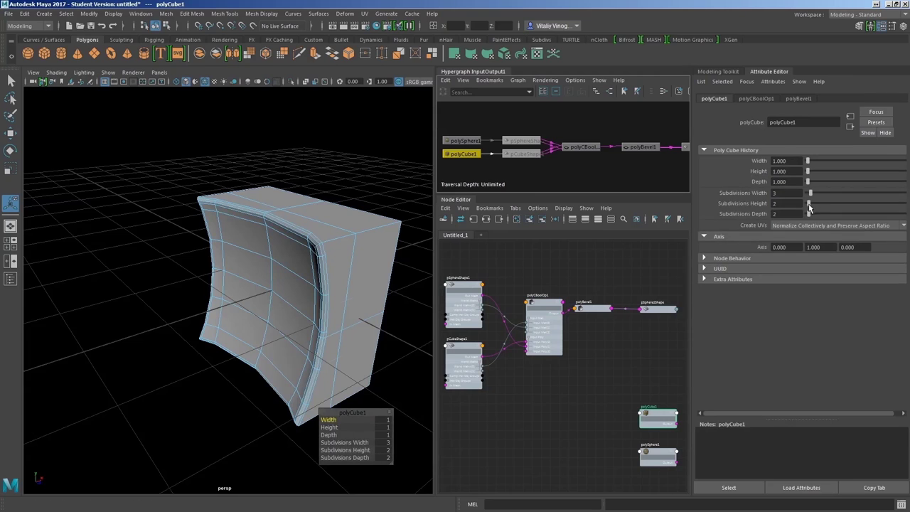
left_click_drag(810, 213, 809, 214)
mouse_move(178, 298)
left_mouse_down("alt")
mouse_move(240, 301)
mouse_move(240, 331)
left_mouse_up("alt")
Step: Move the sphere along X and Z so the bevelled Boolean cut updates
left_click(228, 296)
key("w")
left_click(244, 331)
mouse_move(426, 199)
left_mouse_down("alt")
mouse_move(149, 359)
mouse_move(146, 307)
mouse_move(163, 268)
mouse_move(192, 322)
mouse_move(152, 329)
left_mouse_up("alt")
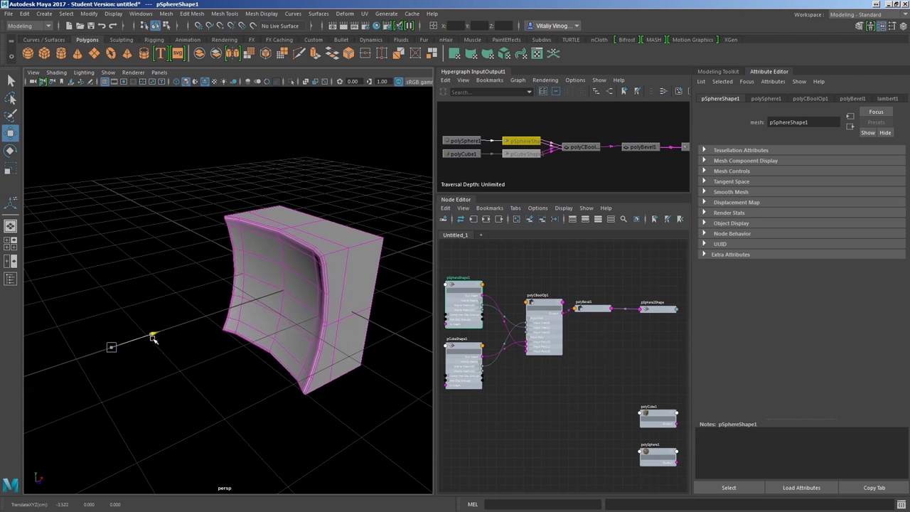
mouse_move(133, 364)
left_mouse_down()
mouse_move(150, 381)
mouse_move(244, 301)
mouse_move(211, 338)
left_mouse_up()
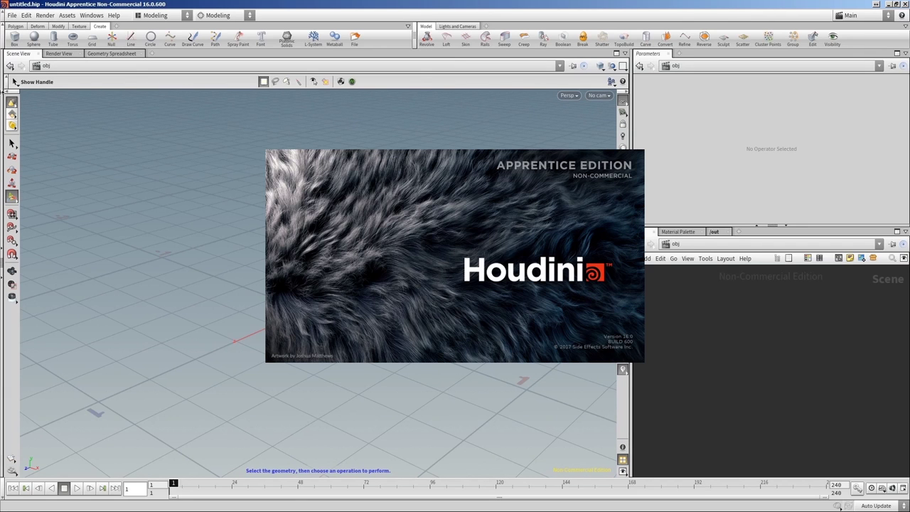
left_click(34, 37)
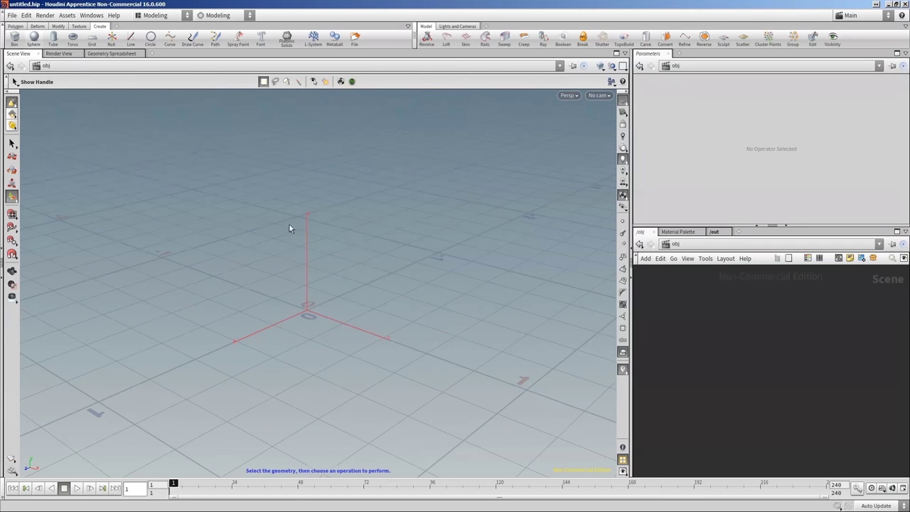
left_click(284, 304)
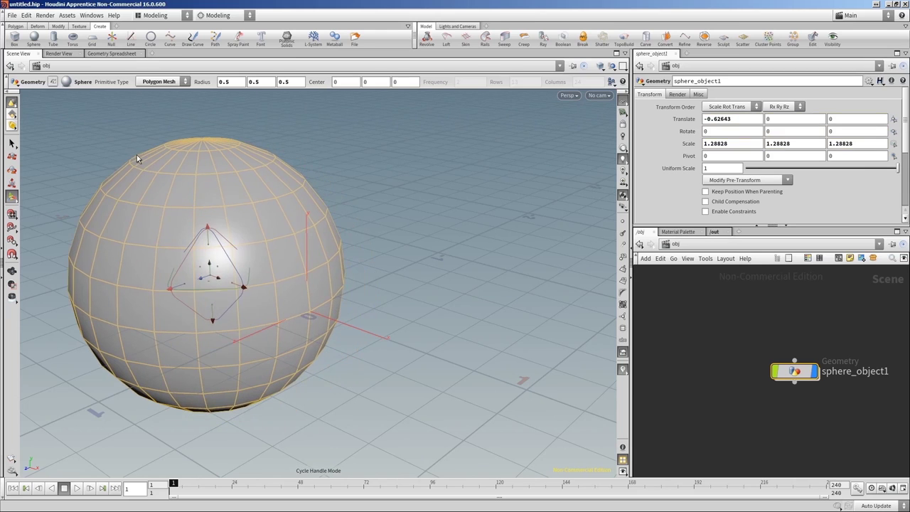
left_click(14, 37)
left_click(339, 329)
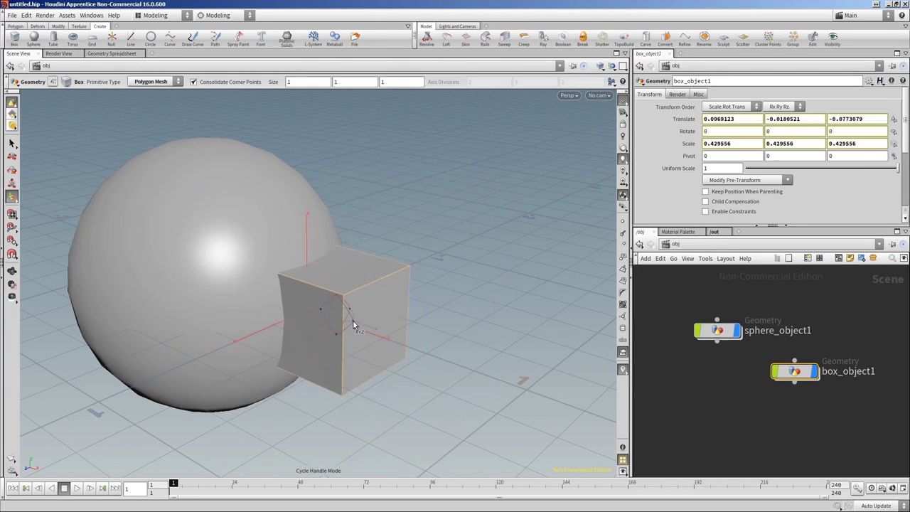
left_click_drag(675, 291, 819, 418)
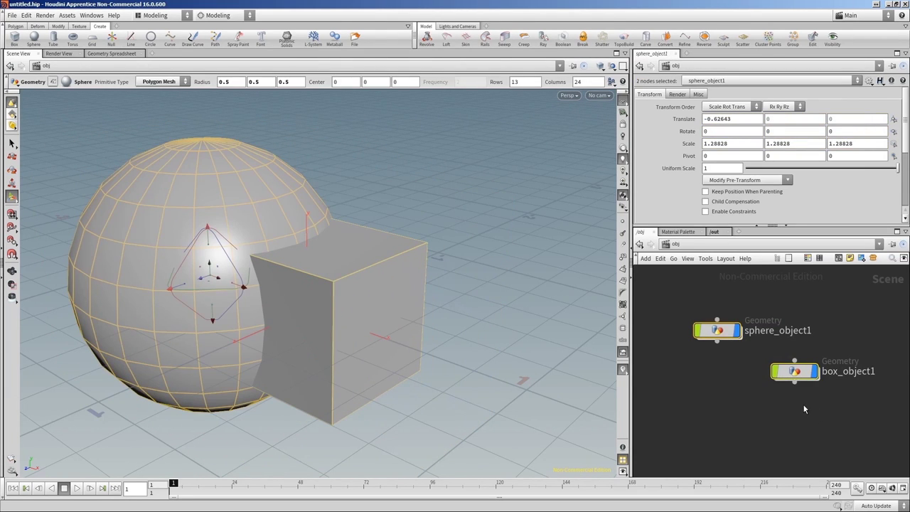
left_click(390, 345)
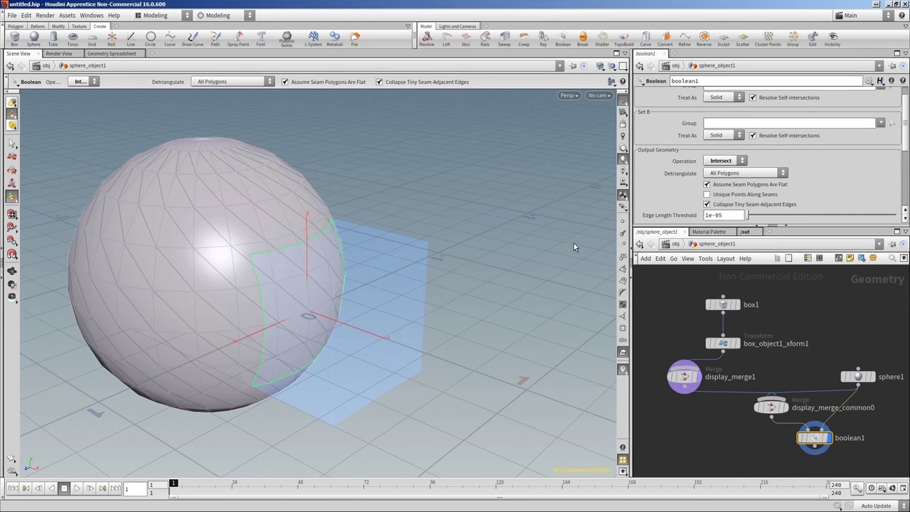
key("u")
key("Delete")
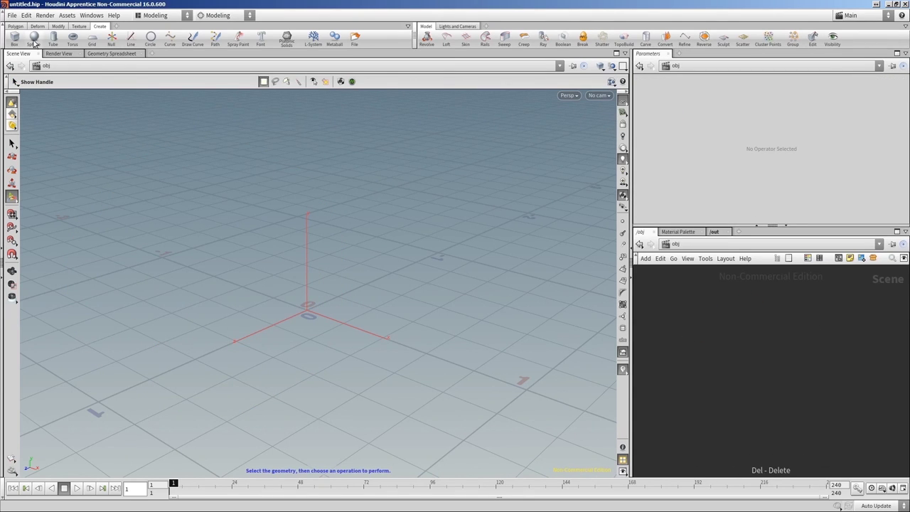
Step: Create an enlarged sphere and shift it to the left
left_click(34, 41)
left_click(233, 313)
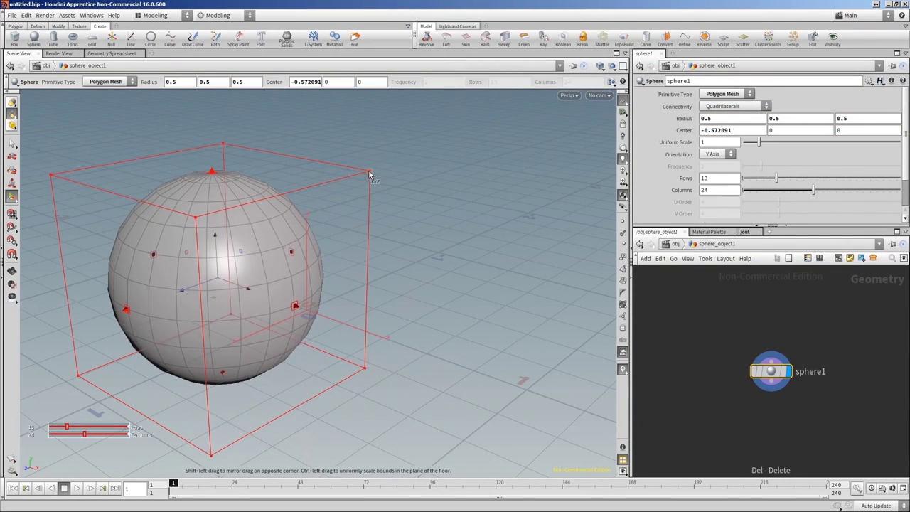
left_click_drag(368, 172, 469, 138)
key("ctrl+z")
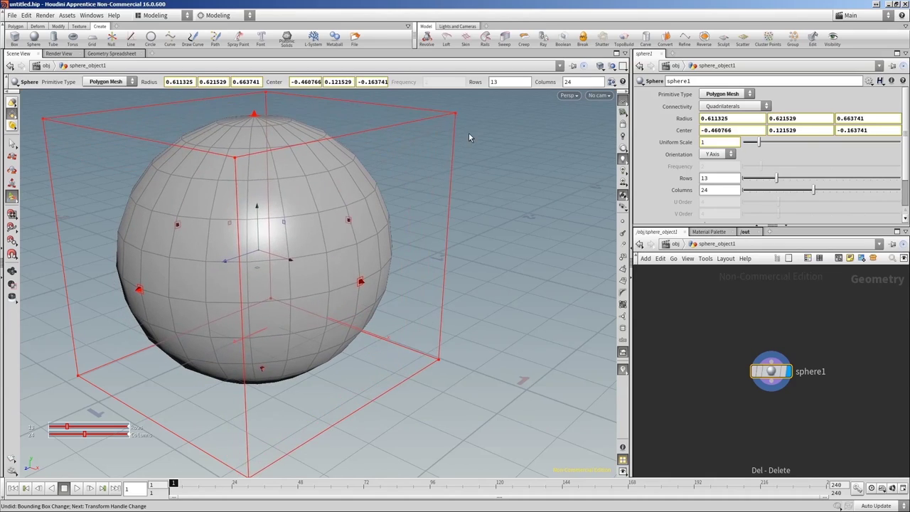
key("ctrl+z")
key("ctrl+z")
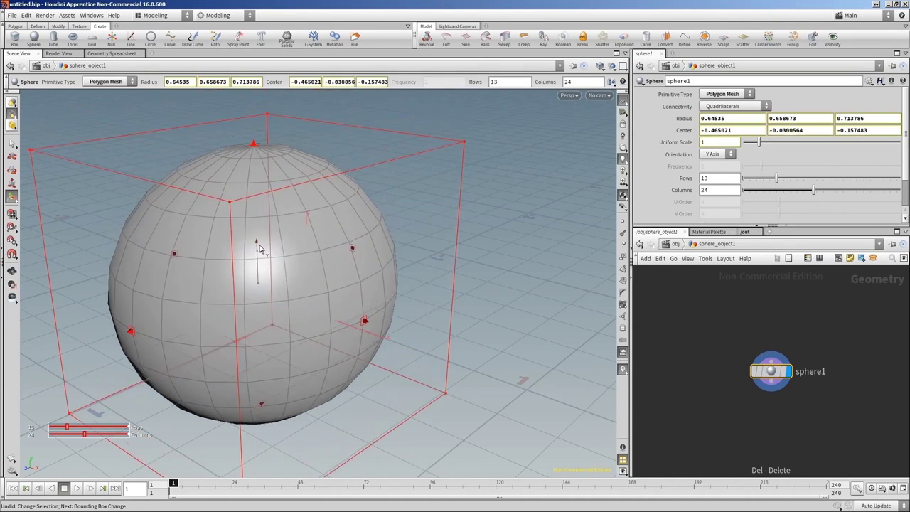
left_click_drag(260, 245, 224, 236)
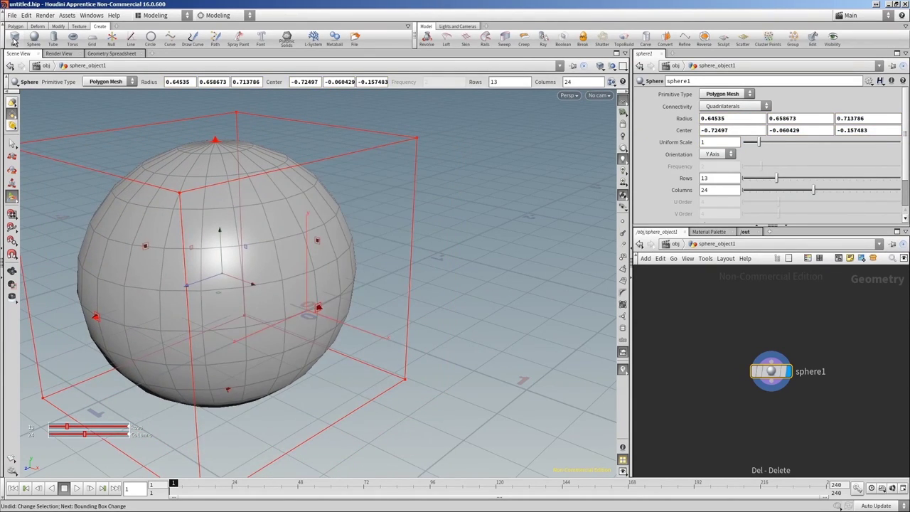
Step: Add a box of size 0.5 in the same network and move it into the sphere's side
left_click(14, 39)
left_click(441, 254)
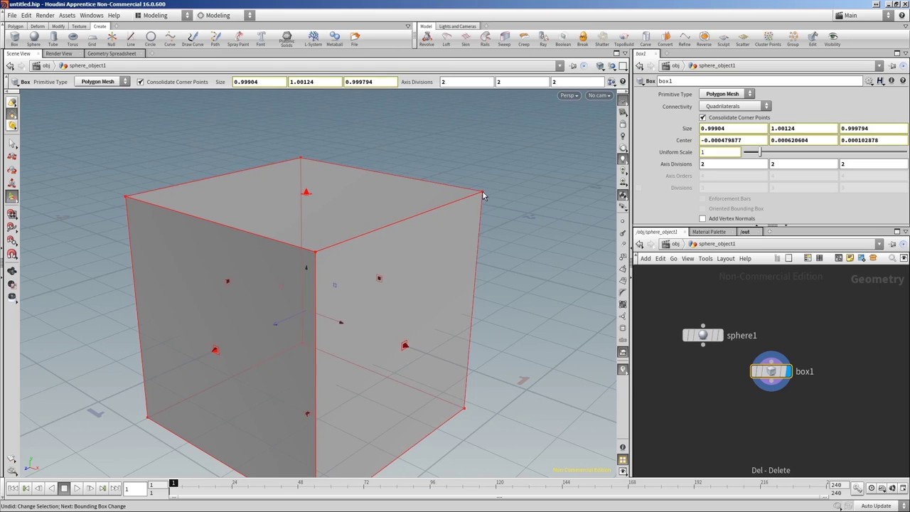
left_click_drag(481, 197, 382, 317)
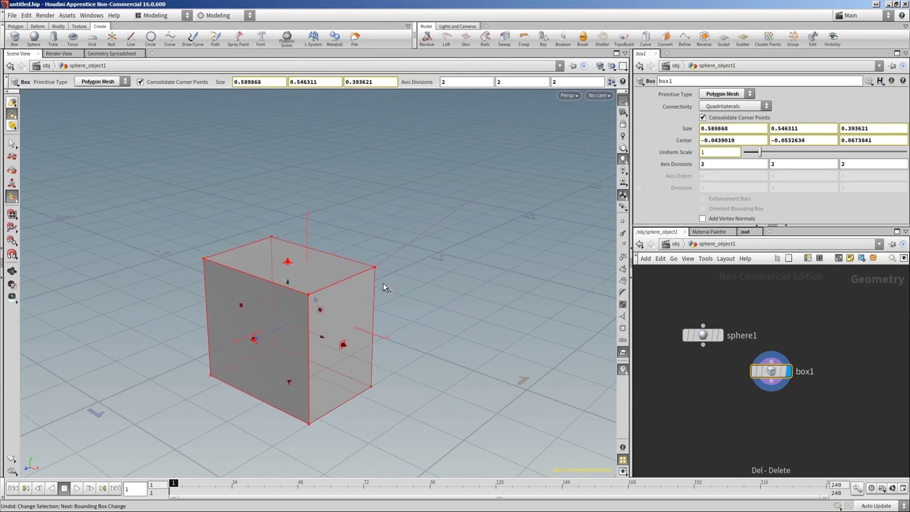
key("ctrl+z")
key("ctrl+z")
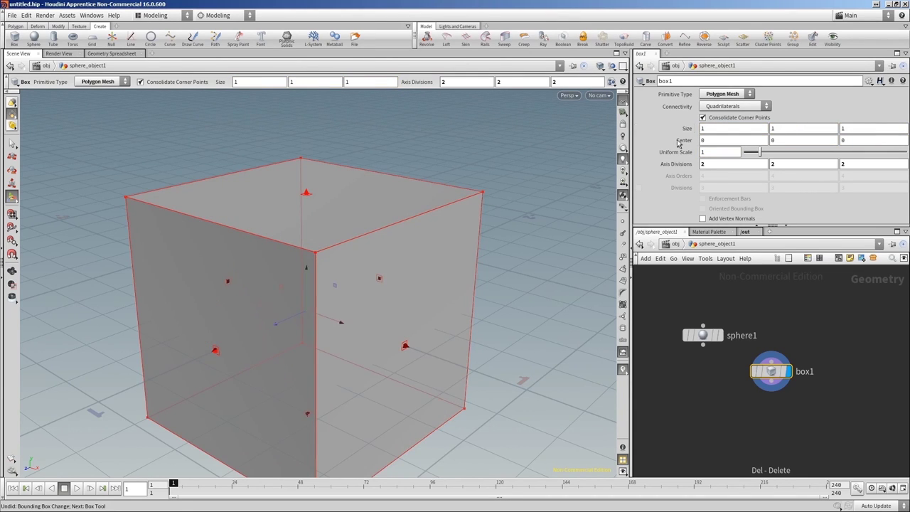
mouse_move(685, 130)
middle_mouse_down()
mouse_move(687, 146)
mouse_move(655, 143)
middle_mouse_up()
left_click(716, 338)
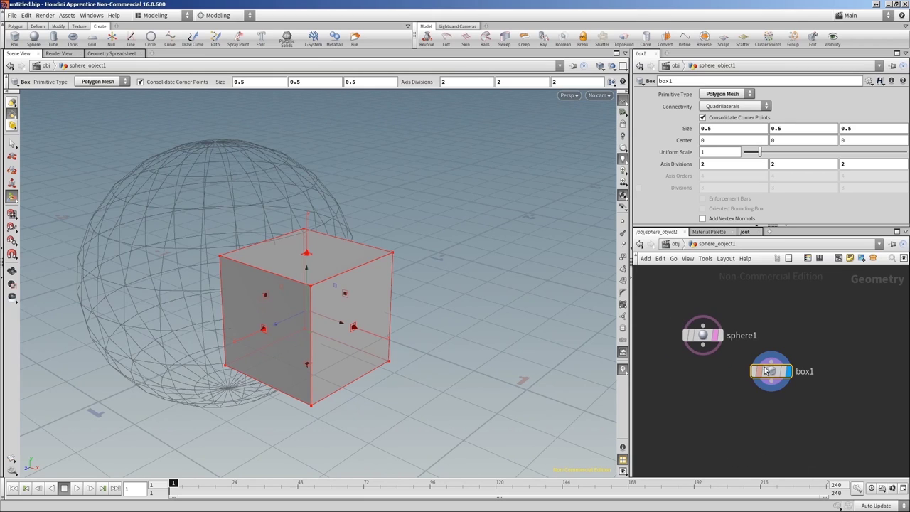
left_click_drag(772, 371, 777, 341)
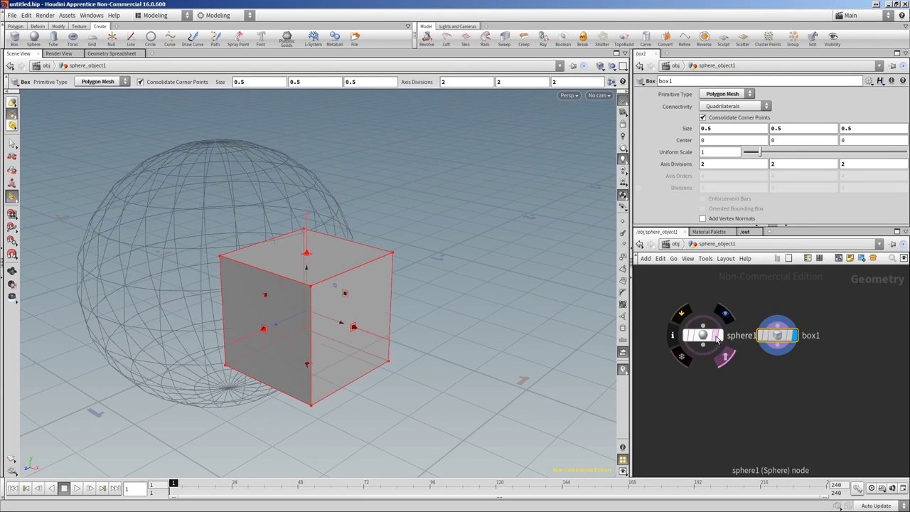
left_click(726, 357)
left_click_drag(277, 324, 302, 321)
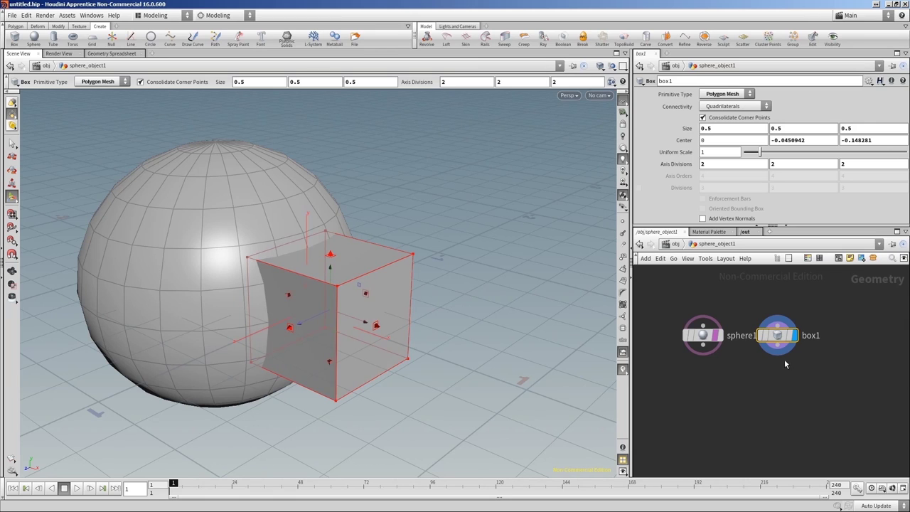
Step: Add a Boolean node fed by sphere1 and box1 and set its operation to Subtract
key("Tab")
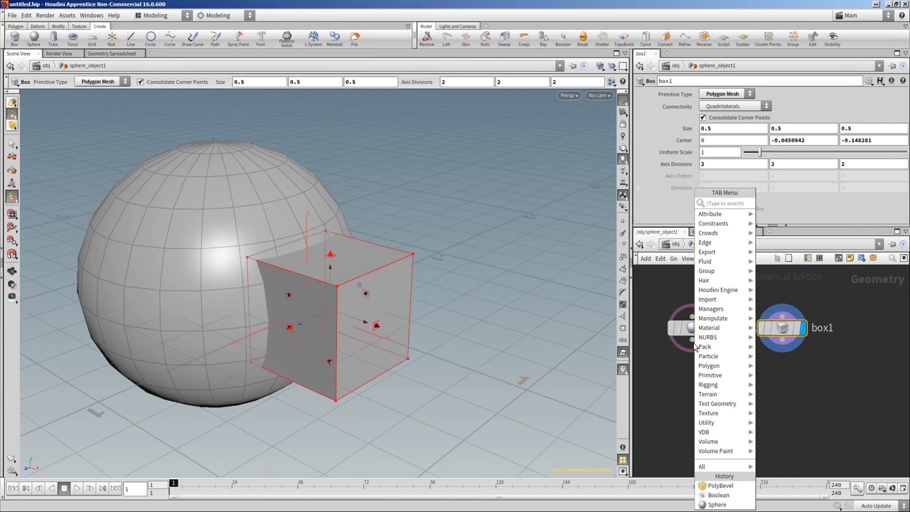
type("boo")
left_click(716, 317)
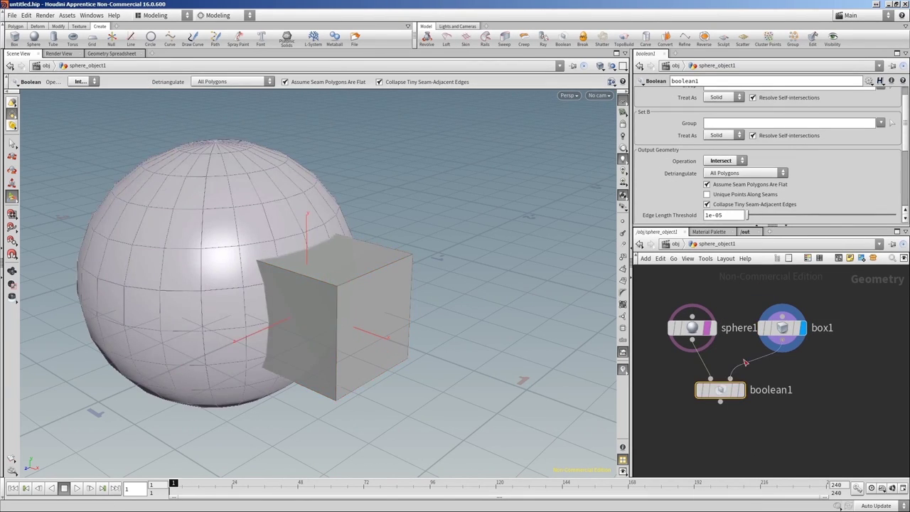
left_click(743, 397)
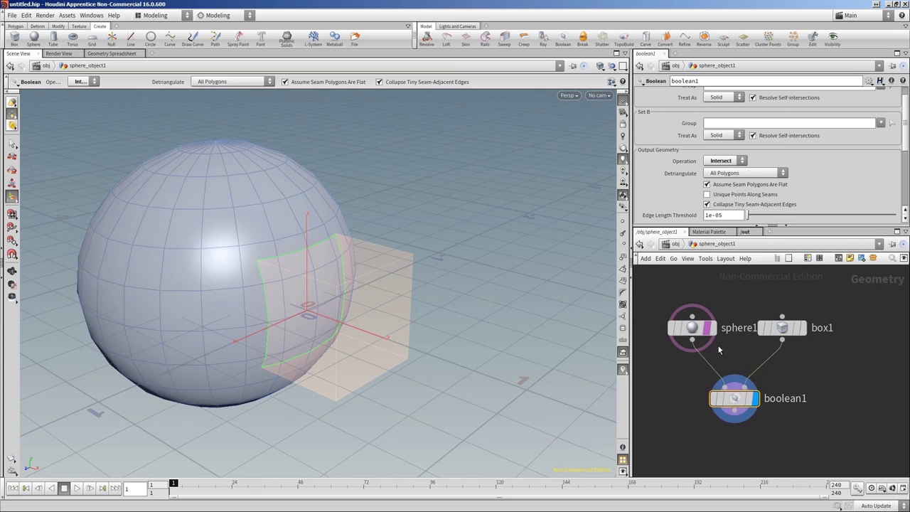
left_click(709, 328)
left_click(800, 330)
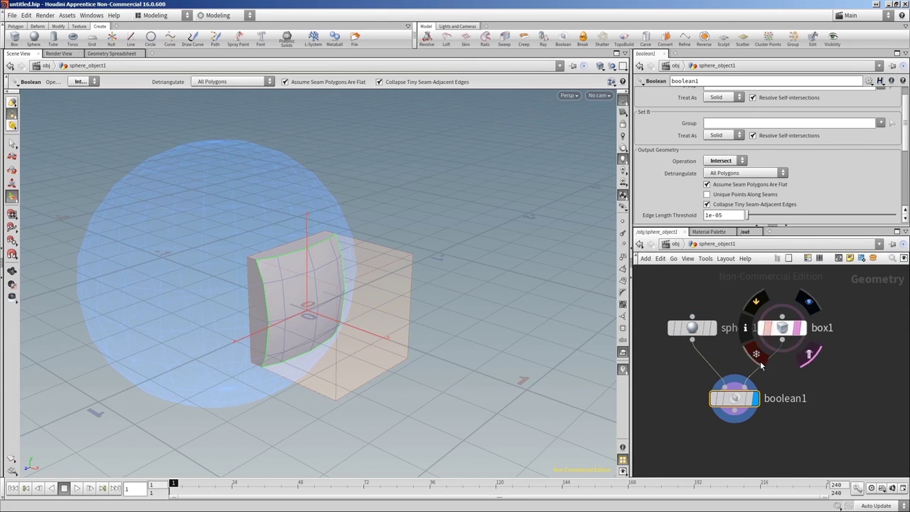
left_click(726, 162)
left_click(715, 170)
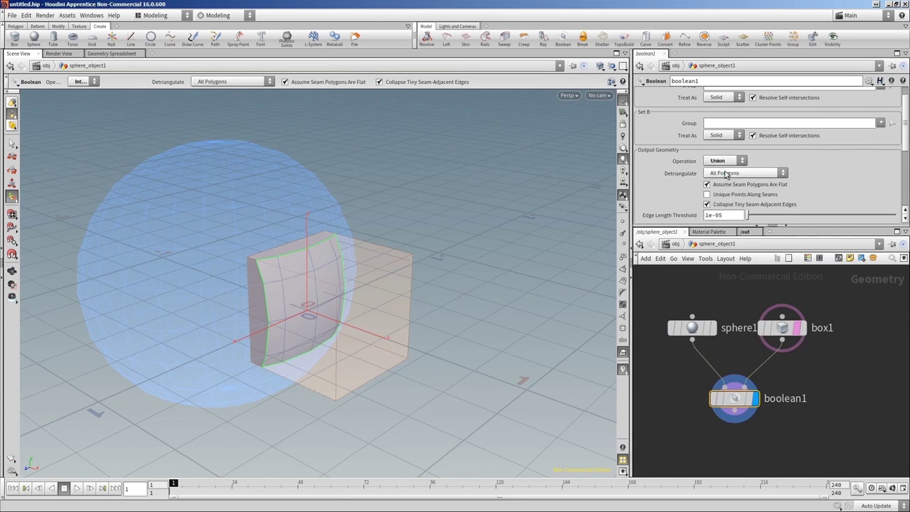
left_click(722, 161)
left_click(718, 189)
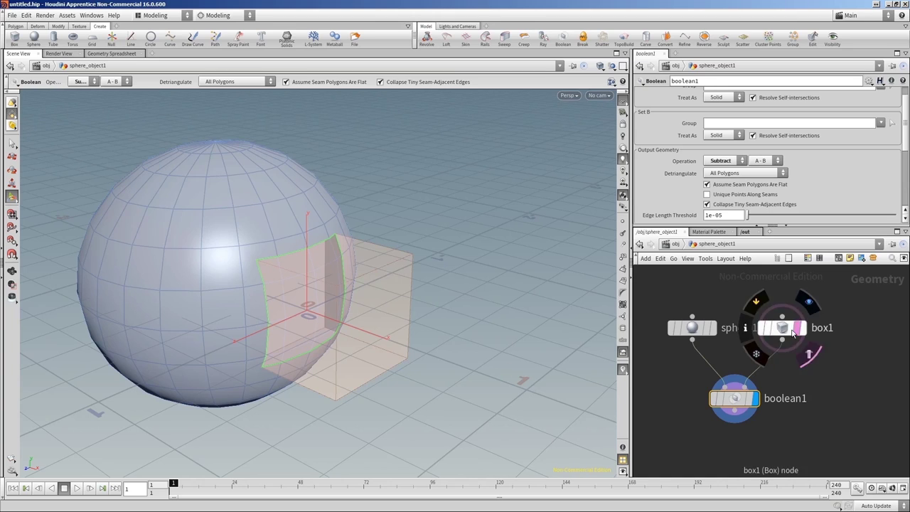
Step: Move box1 down to shift the square notch in the sphere
left_click(798, 328)
key("Escape")
left_click_drag(476, 385, 325, 341)
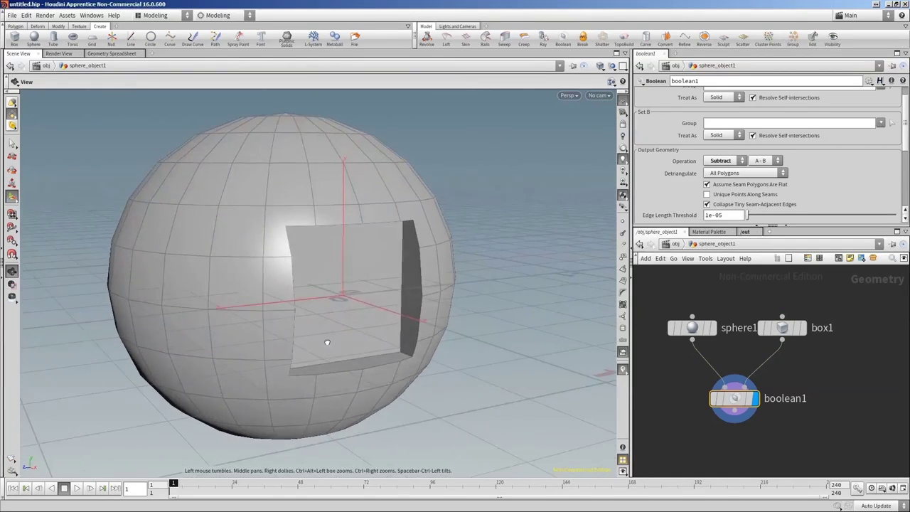
left_click(782, 328)
key("Return")
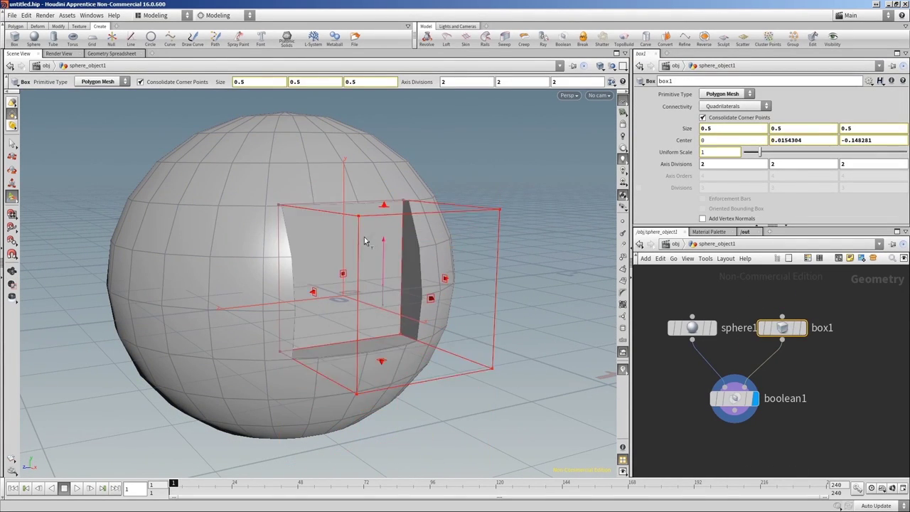
left_click_drag(367, 264, 363, 294)
left_click_drag(391, 380, 422, 396)
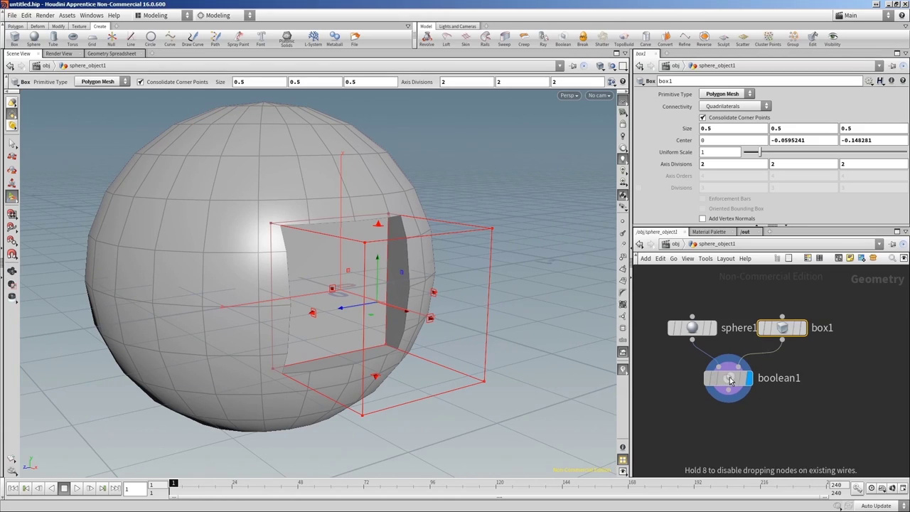
key("Tab")
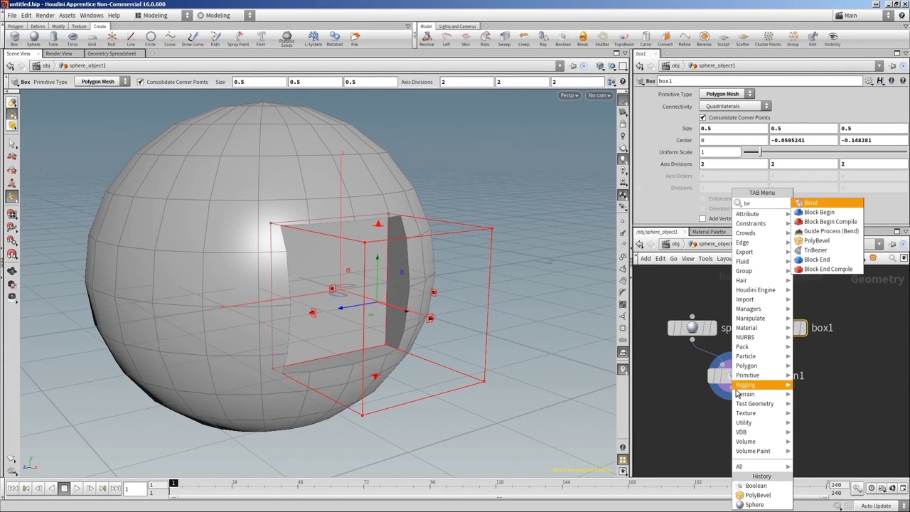
Step: Add a PolyBevel after the Boolean and set its offset to 0.043
left_click(817, 208)
left_click(733, 376)
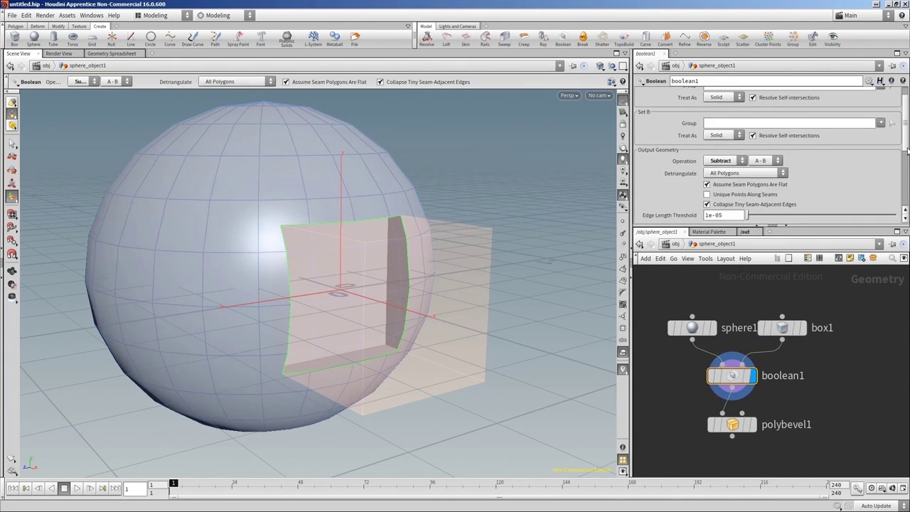
left_click(733, 425)
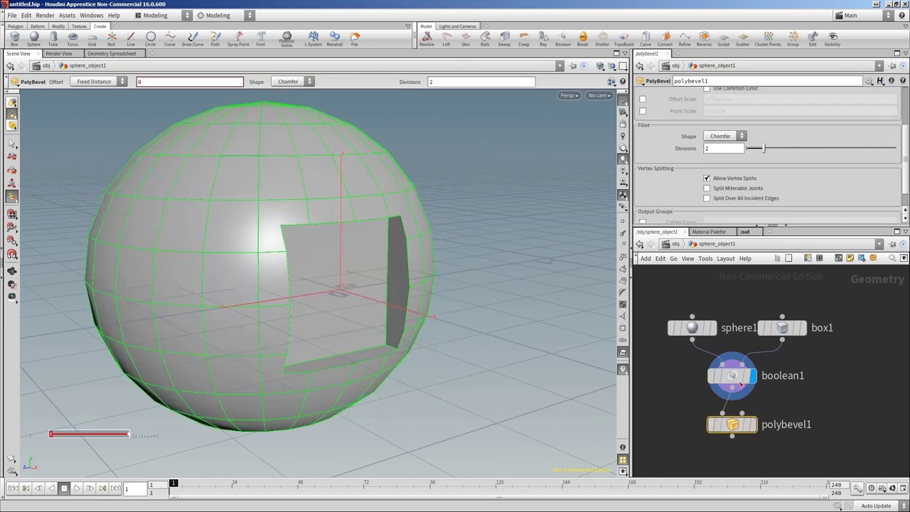
left_click(885, 93)
left_click(845, 157)
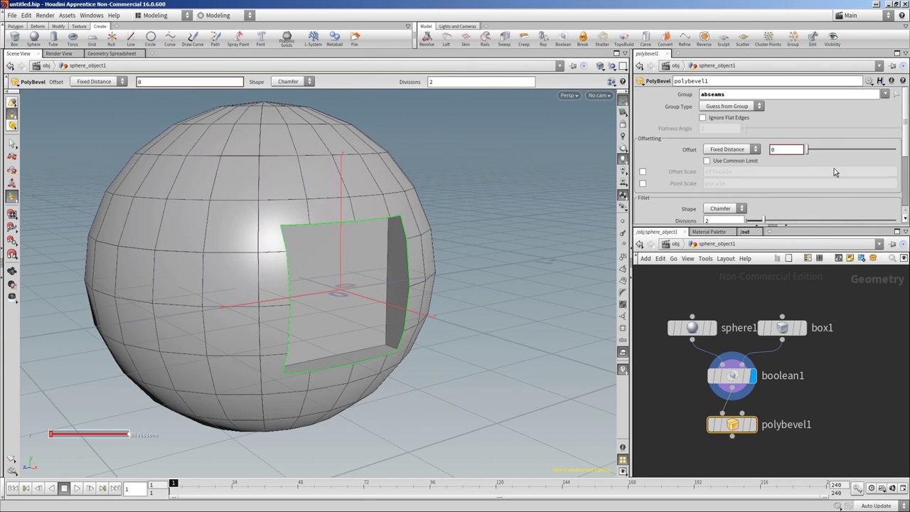
left_click(754, 427)
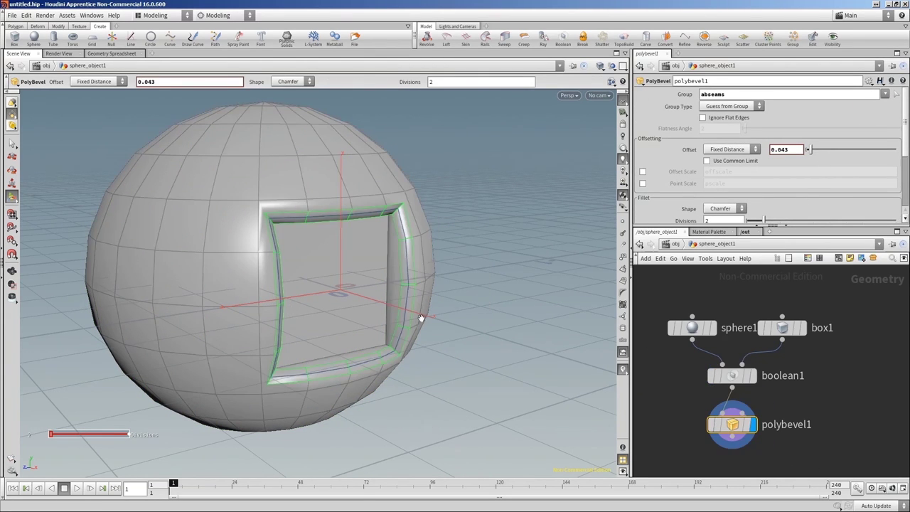
key("Escape")
mouse_move(417, 315)
left_mouse_down()
mouse_move(349, 303)
mouse_move(386, 339)
mouse_move(456, 314)
mouse_move(427, 313)
left_mouse_up()
key("Return")
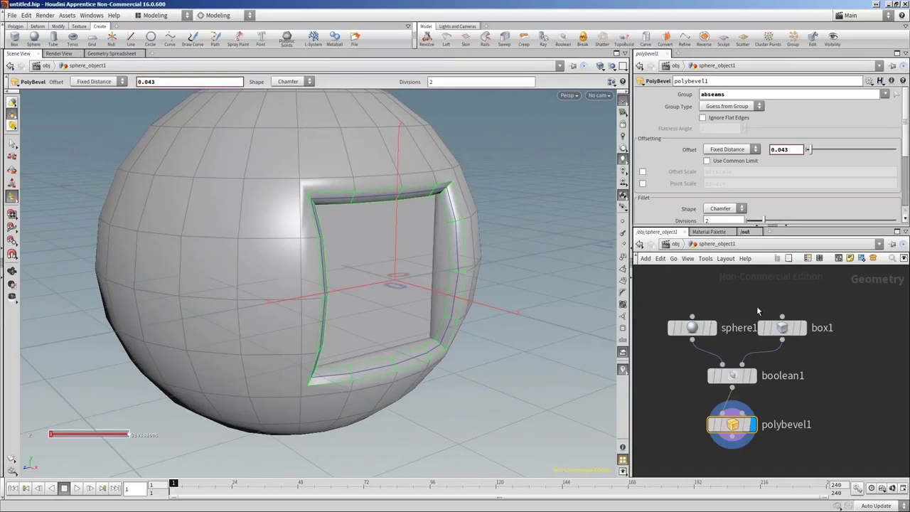
Step: Try boolean1's subtraction order B-A, then switch it back to A-B
left_click(735, 378)
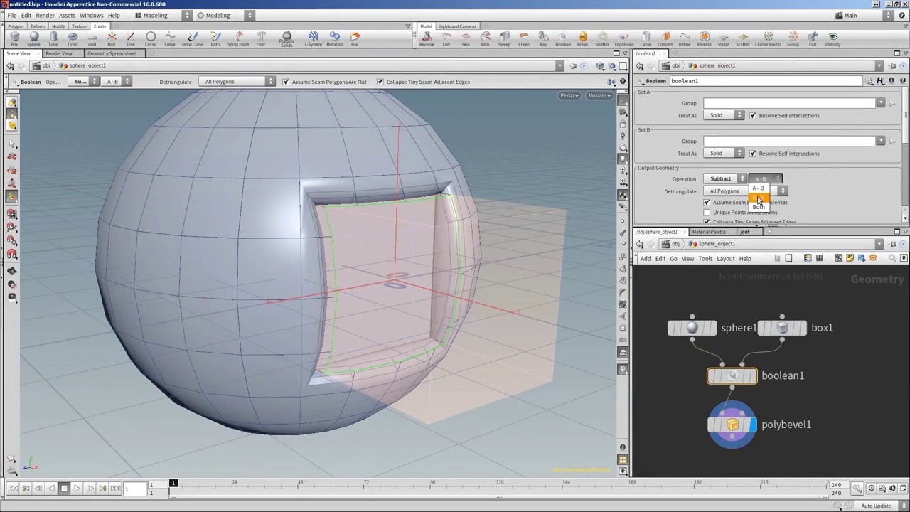
left_click(759, 198)
left_click(761, 179)
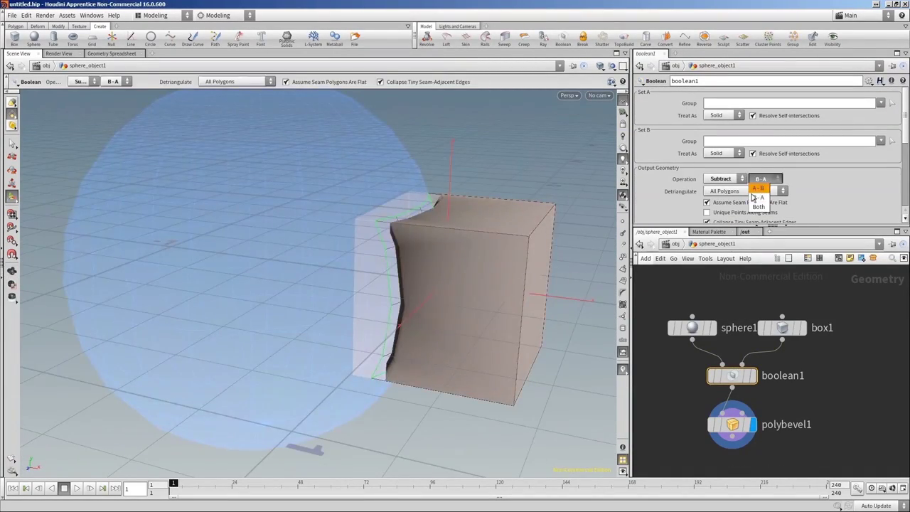
left_click(759, 188)
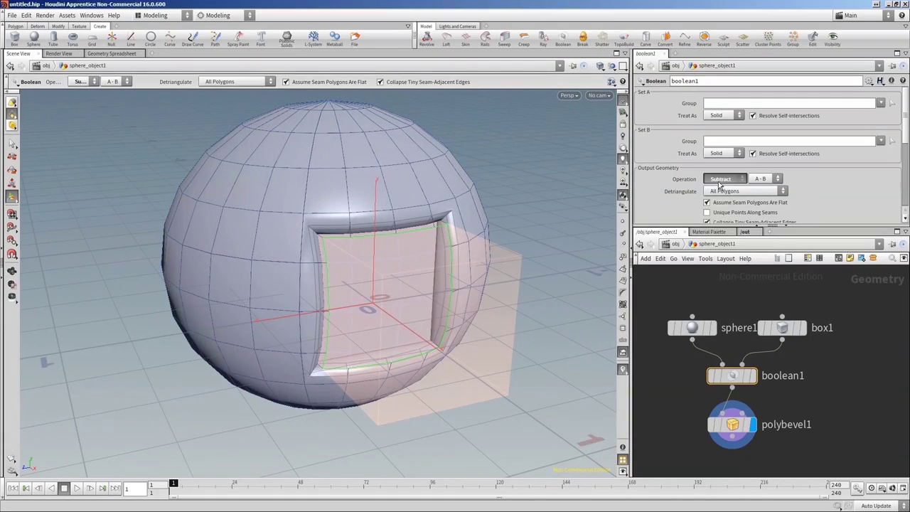
Step: Switch boolean1's operation to Union and orbit around the merged sphere and box
left_click(720, 182)
left_click(717, 189)
mouse_move(387, 315)
left_mouse_down()
mouse_move(508, 315)
mouse_move(381, 330)
mouse_move(399, 333)
left_mouse_up()
Step: Change the polybevel1 shape to Profile, keeping profile sampling at Uniform
key("Return")
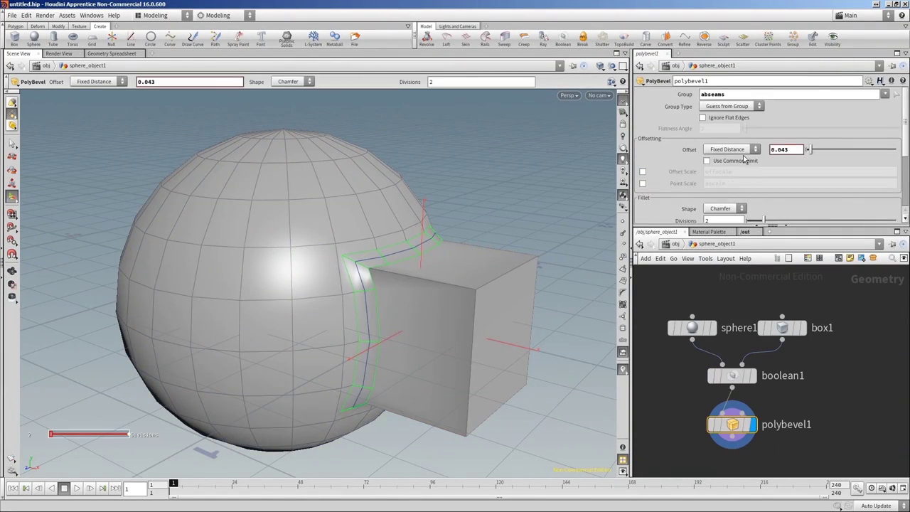
left_click_drag(907, 152, 907, 170)
left_click(721, 136)
left_click(719, 198)
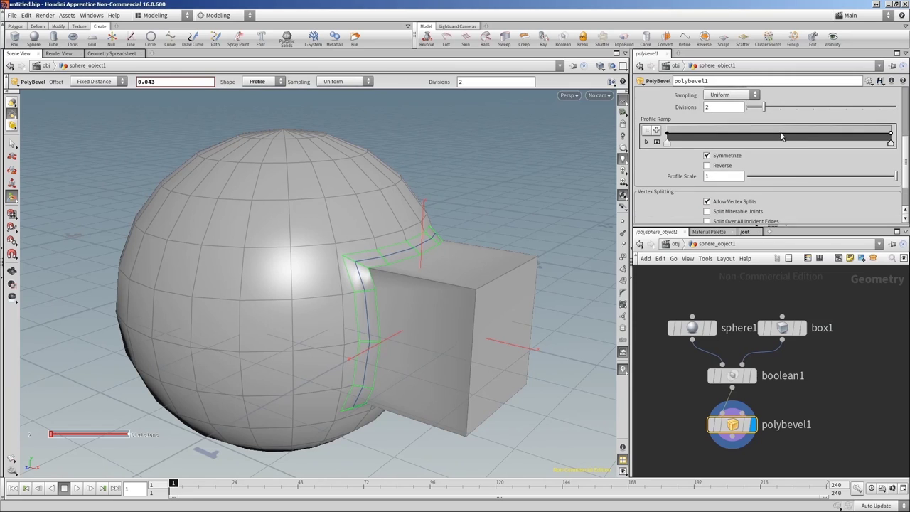
scroll(754, 145, "up", 1)
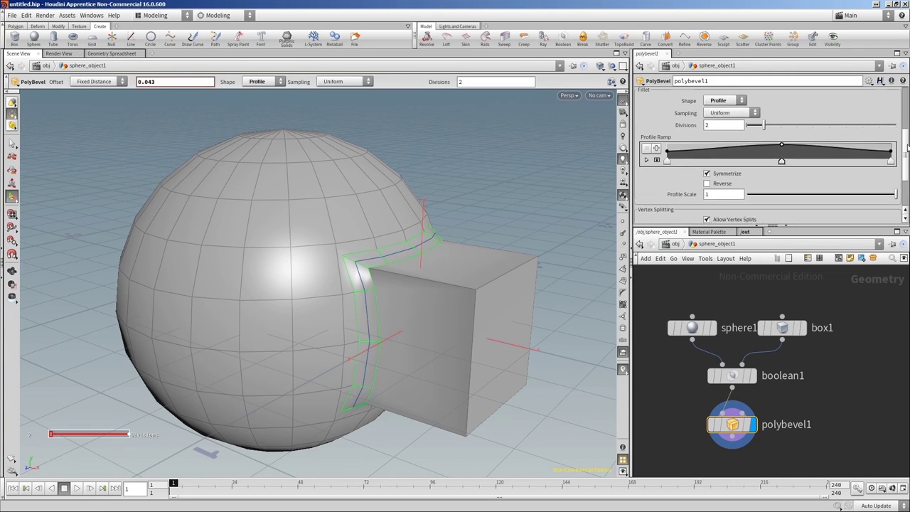
scroll(728, 142, "up", 1)
left_click(727, 159)
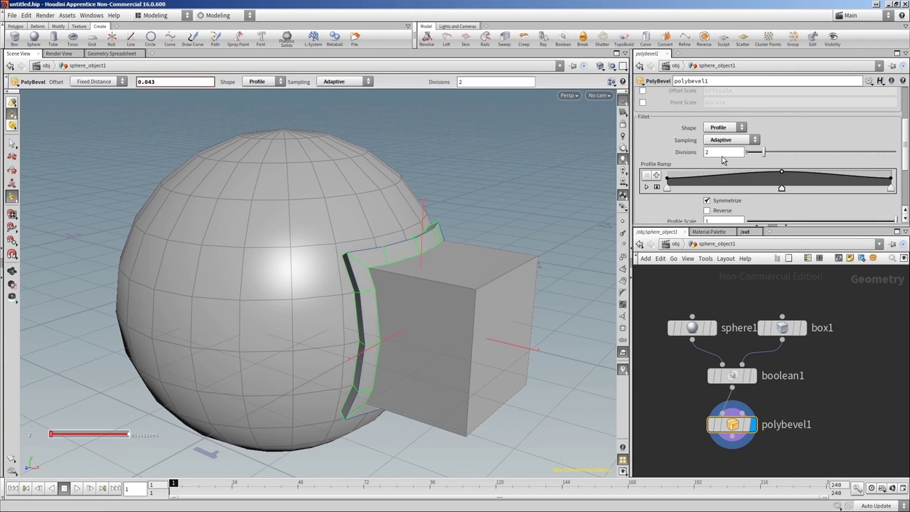
left_click(726, 150)
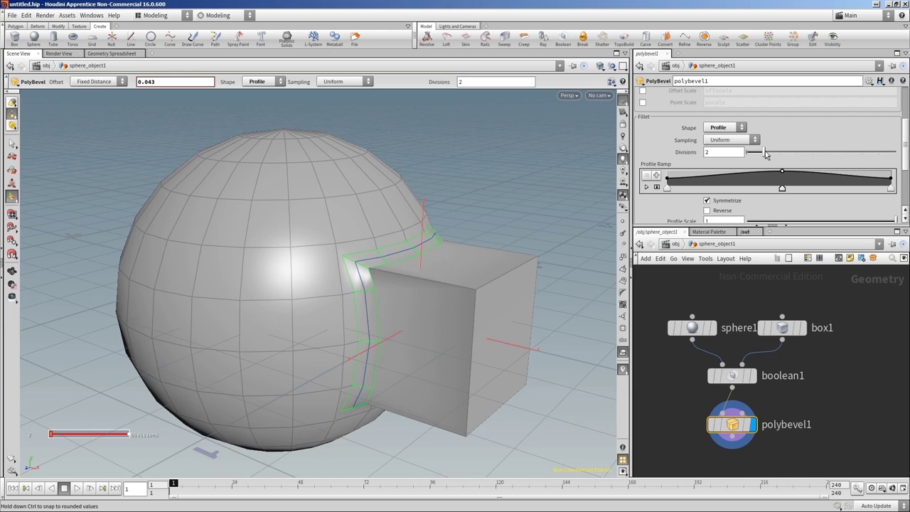
Step: Give the bevel 3 divisions and profile scale 0.357, with Symmetrize turned off
left_click_drag(766, 154, 774, 154)
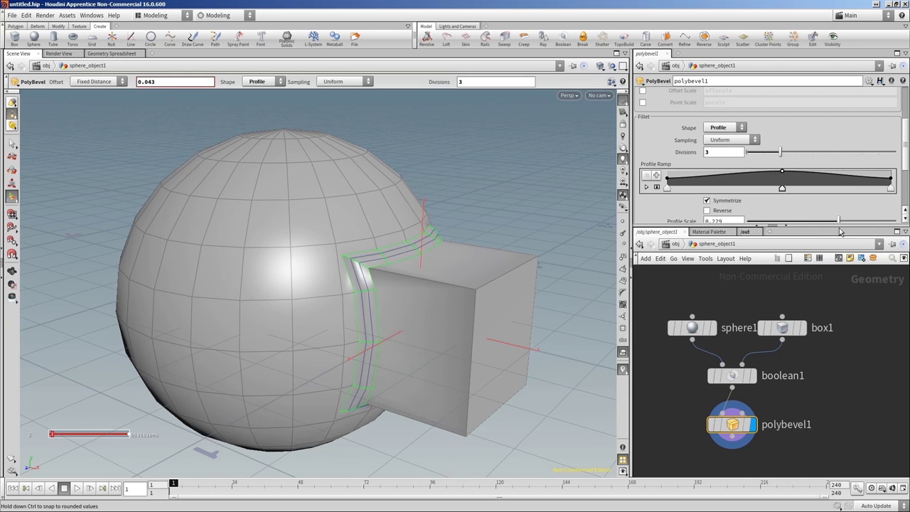
left_click_drag(873, 225, 852, 221)
left_click_drag(780, 154, 797, 155)
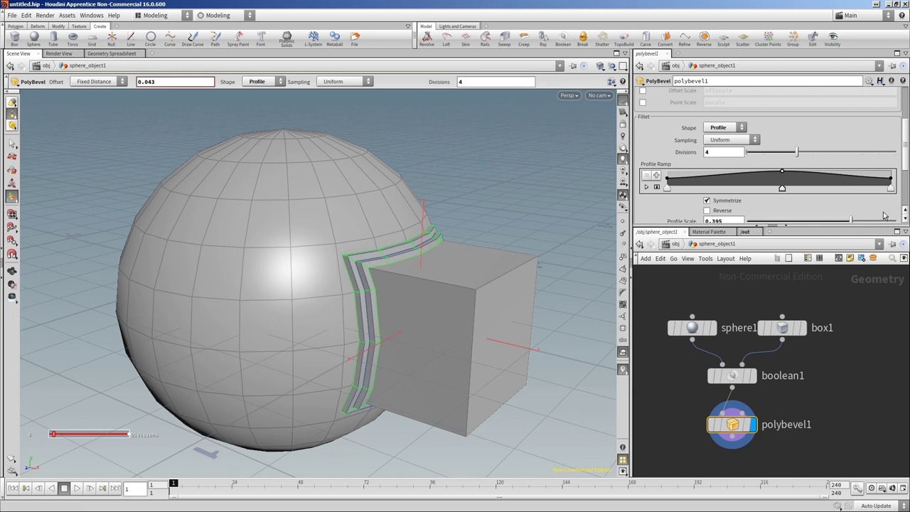
left_click_drag(851, 220, 839, 221)
scroll(720, 181, "down", 2)
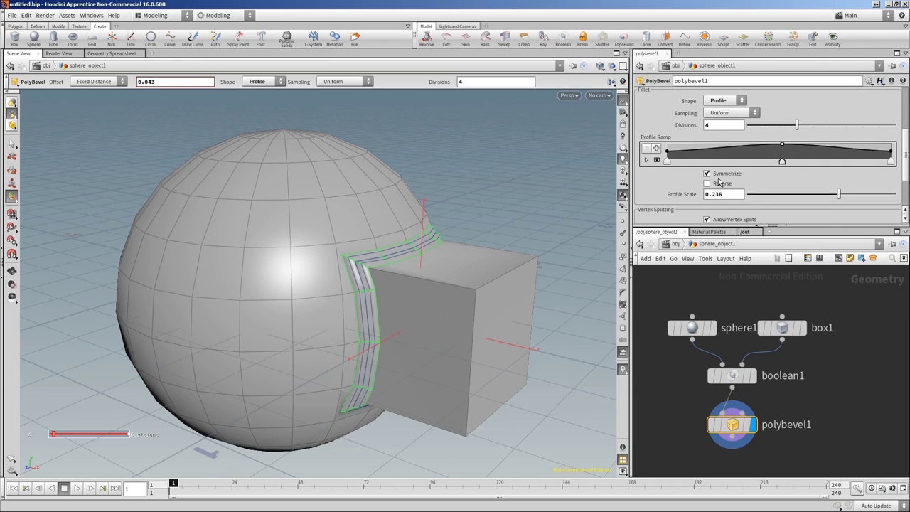
left_click(718, 175)
left_click_drag(823, 198, 848, 198)
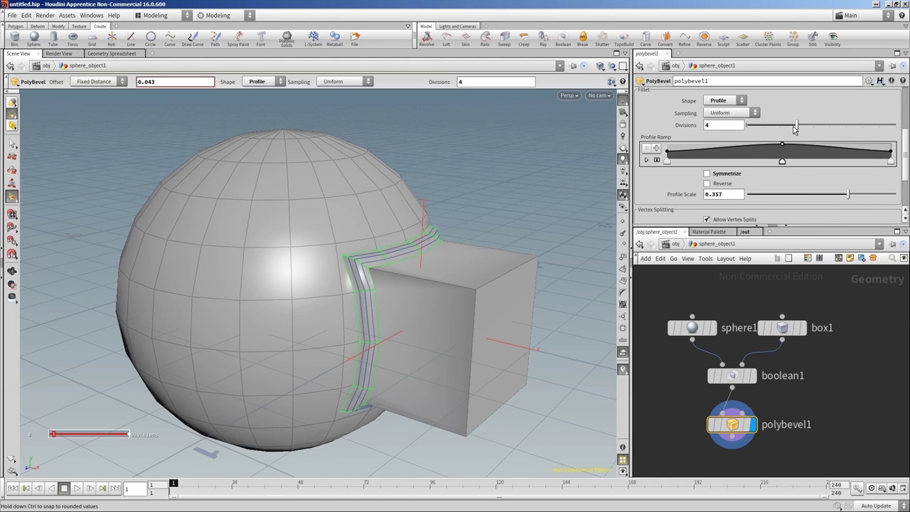
Step: Reduce sphere1's columns, leaving it at 13 rows and 31 columns
left_click_drag(422, 338, 335, 350, "alt")
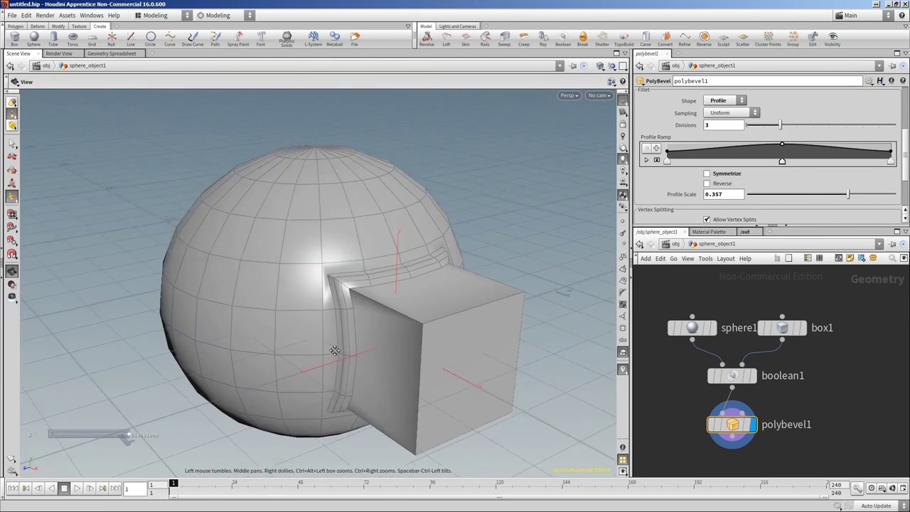
left_click(692, 328)
mouse_move(820, 194)
left_mouse_down()
mouse_move(753, 194)
mouse_move(836, 190)
left_mouse_up()
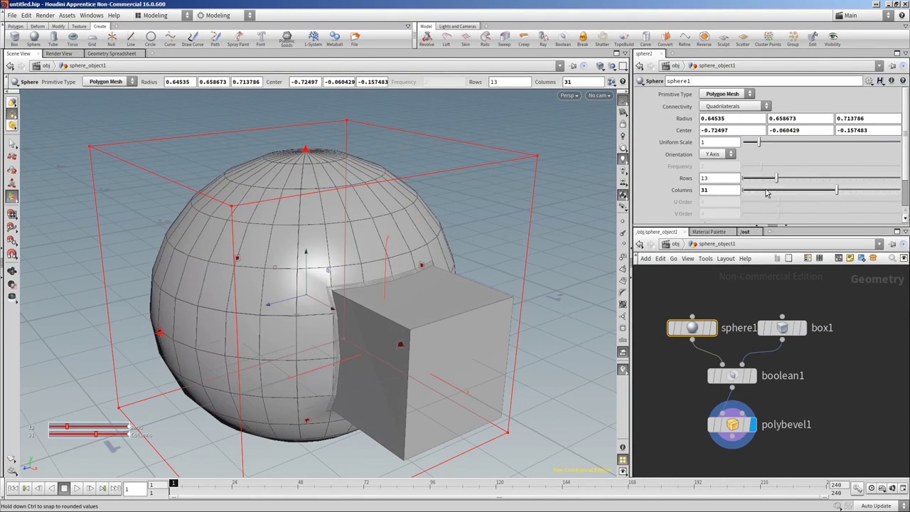
Step: Raise sphere1's rows and columns and set box1's axis divisions to 5
left_click_drag(777, 178, 807, 181)
left_click(783, 328)
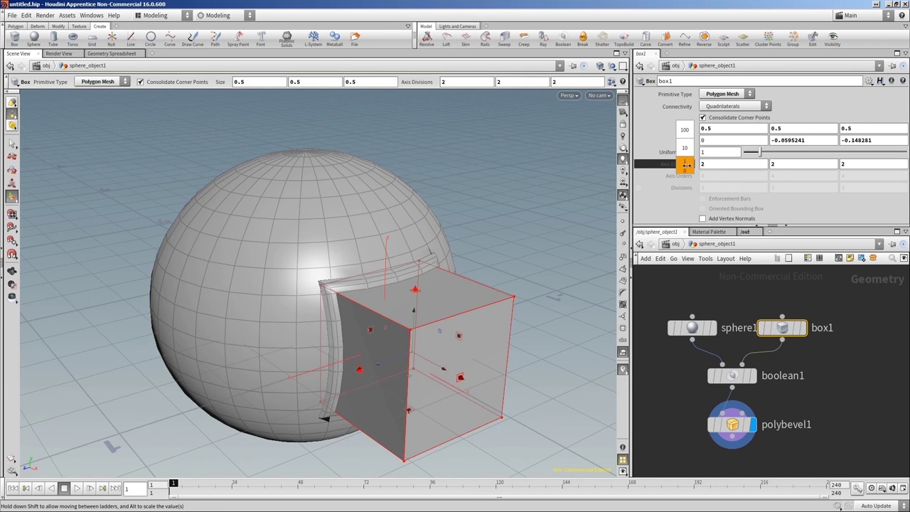
middle_click_drag(703, 164, 718, 164)
key("Escape")
mouse_move(540, 313)
left_mouse_down()
mouse_move(343, 336)
mouse_move(282, 316)
left_mouse_up()
Step: Split polybevel1's miterable joints and orbit close to the bevelled seam
left_click(733, 425)
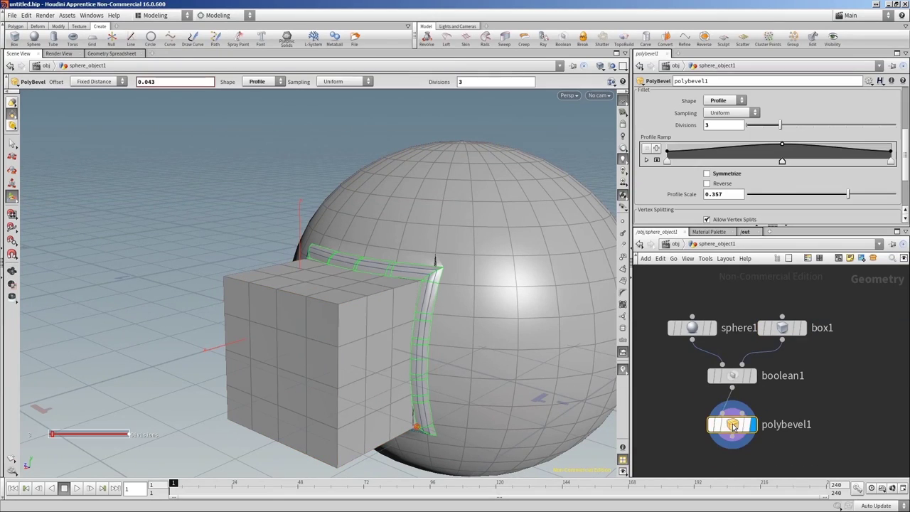
scroll(751, 204, "up", 1)
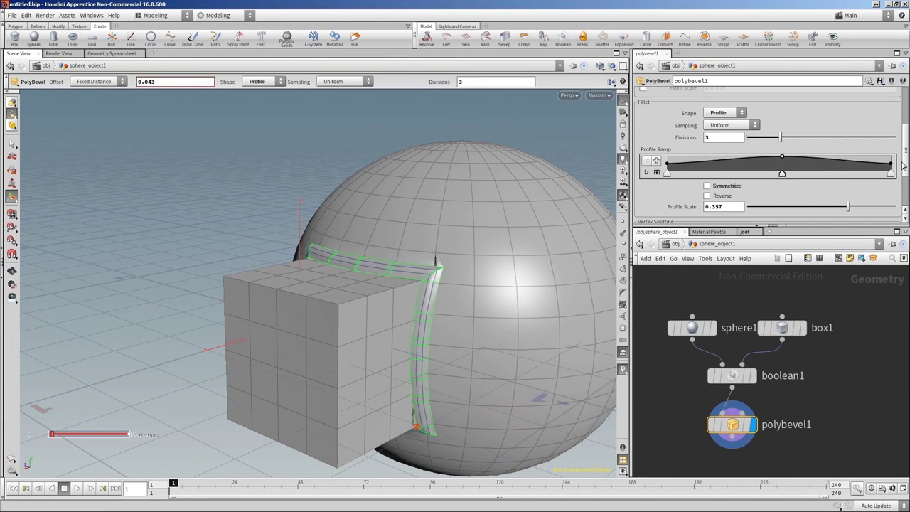
scroll(903, 165, "up", 3)
scroll(774, 162, "down", 6)
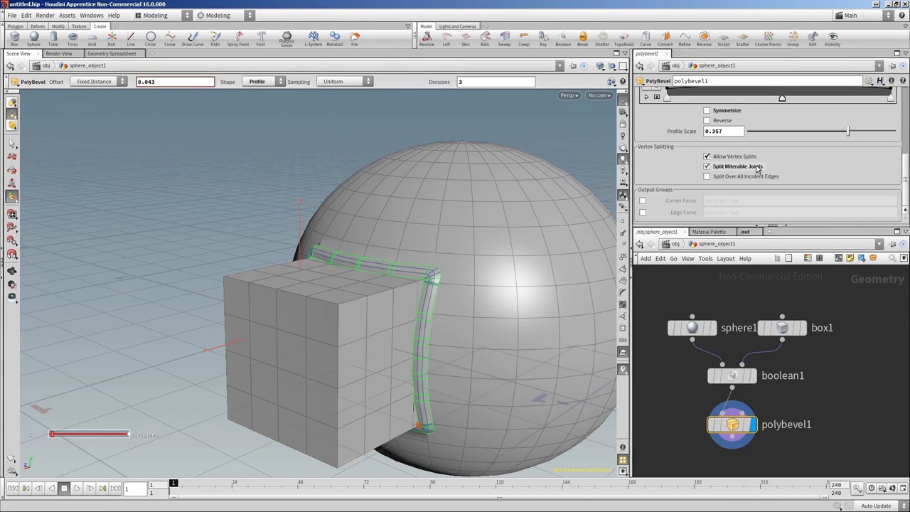
key("Escape")
left_click_drag(476, 358, 294, 356)
scroll(295, 355, "down", 5)
key("Return")
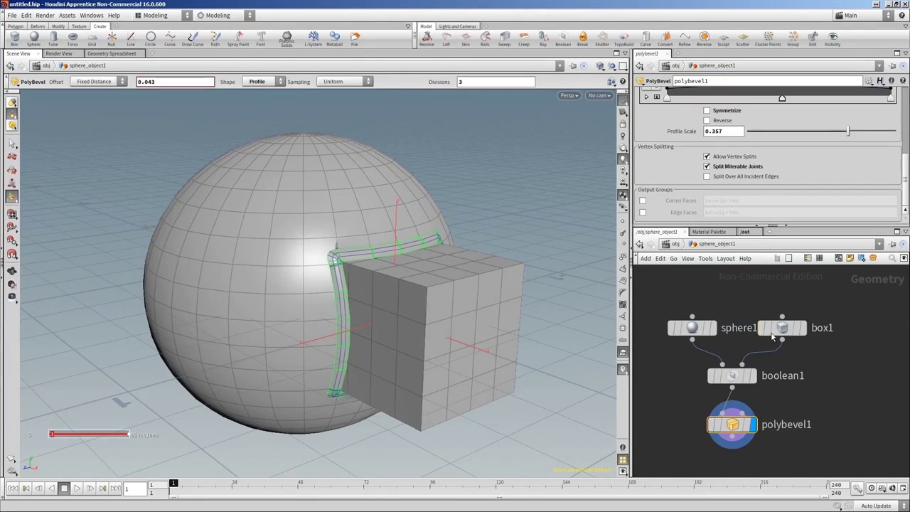
Step: Stretch the box to depth 0.551819 and shift it so it protrudes further
left_click(448, 265)
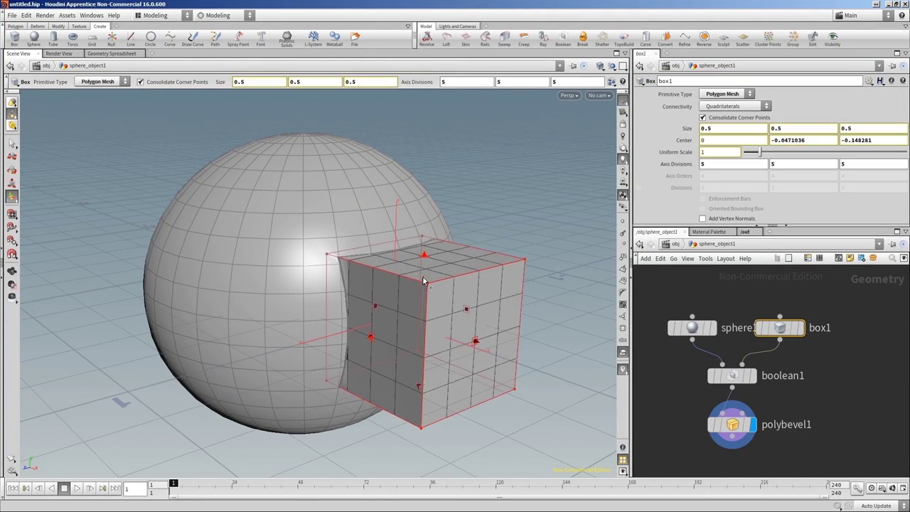
left_click_drag(425, 277, 370, 334)
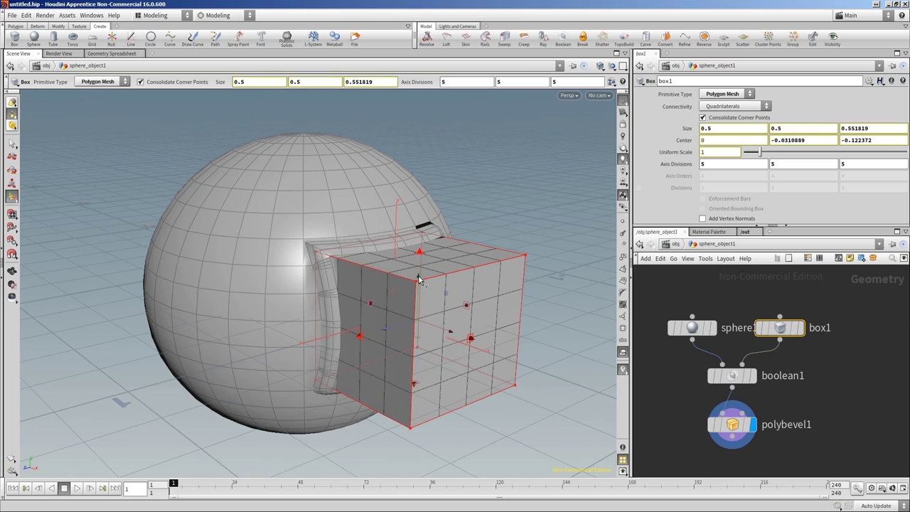
mouse_move(419, 284)
left_mouse_down()
mouse_move(418, 265)
mouse_move(432, 325)
left_mouse_up()
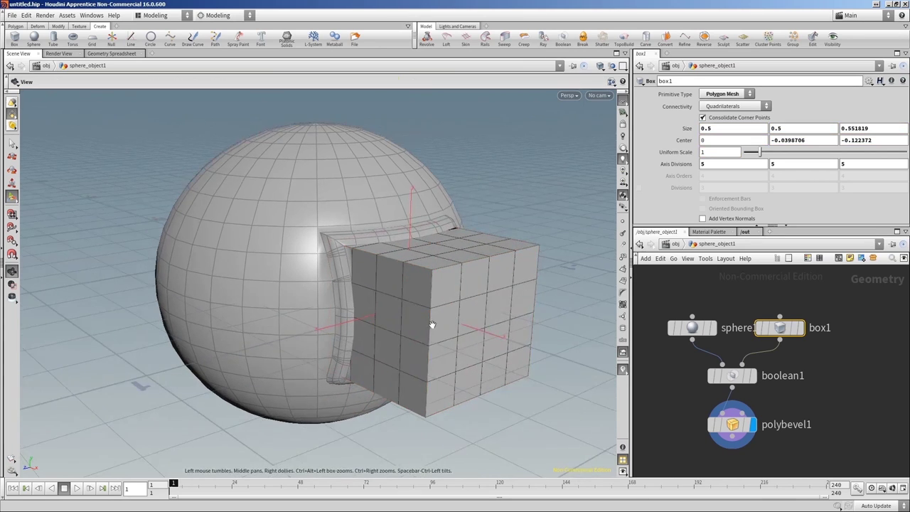
left_click(733, 375)
Step: Switch the boolean back to Subtract and view the bevelled result
left_click_drag(906, 146, 906, 106)
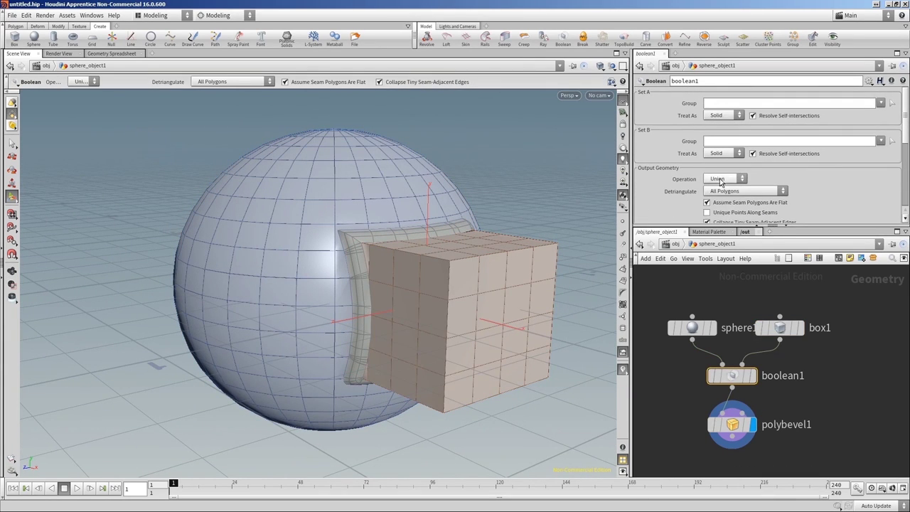
left_click(726, 179)
left_click(722, 212)
left_click(740, 432)
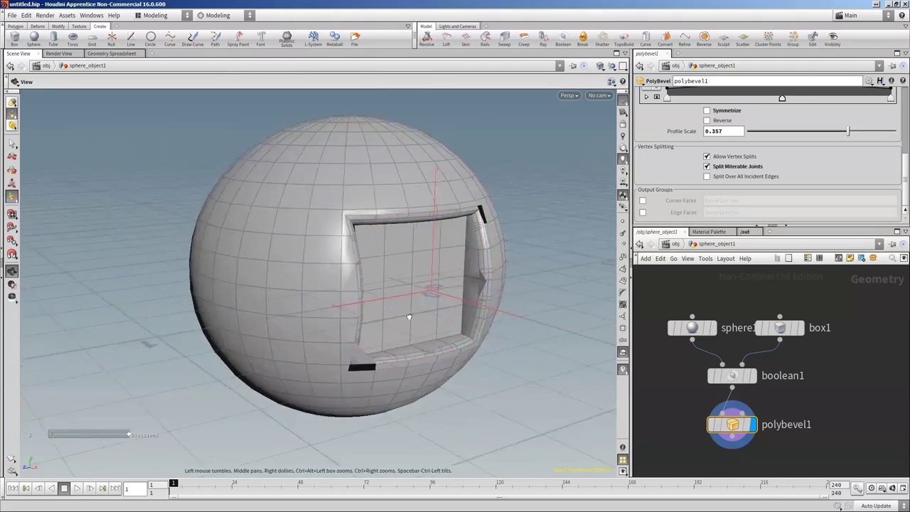
left_click_drag(406, 315, 349, 352, "alt")
Step: Reduce the sphere's rows, set the bevel shape to Chamfer, and box divisions to 3
left_click(686, 327)
mouse_move(807, 178)
left_mouse_down()
mouse_move(793, 192)
mouse_move(770, 180)
mouse_move(836, 178)
mouse_move(793, 186)
mouse_move(826, 192)
left_mouse_up()
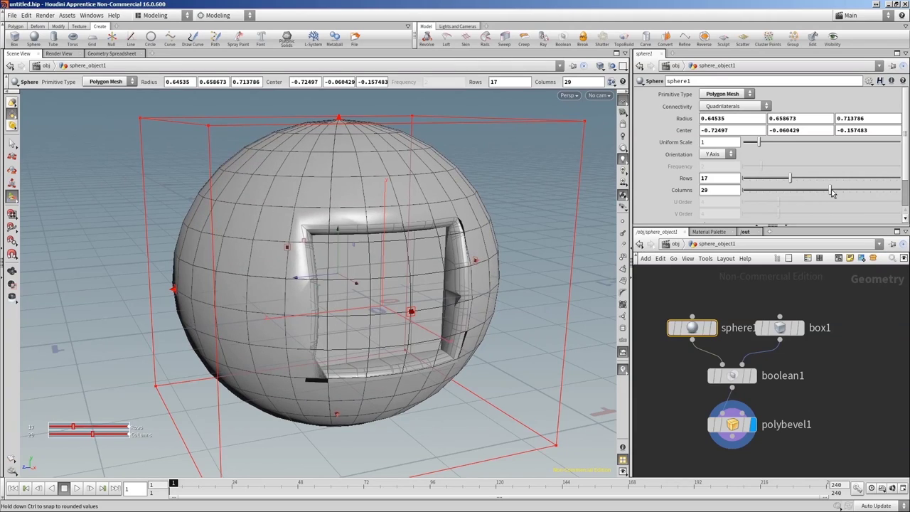
left_click(733, 425)
left_click(722, 164)
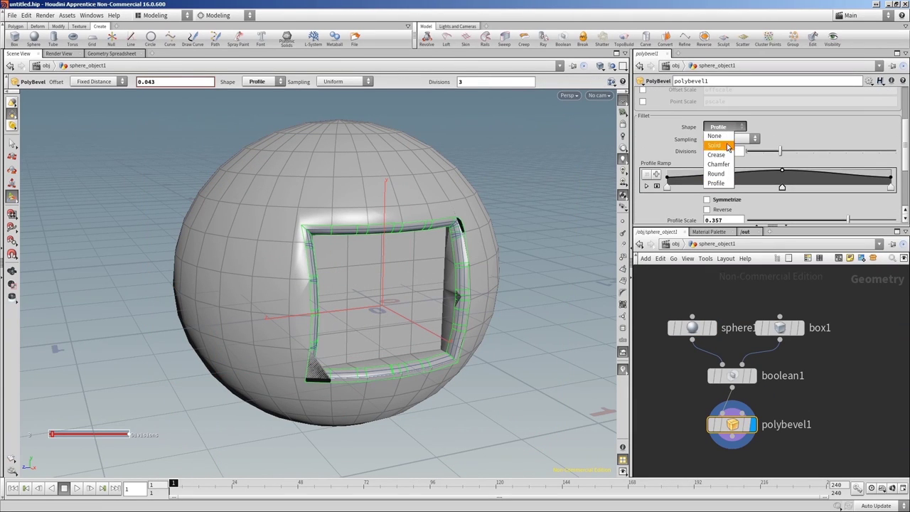
left_click(727, 168)
left_click(780, 328)
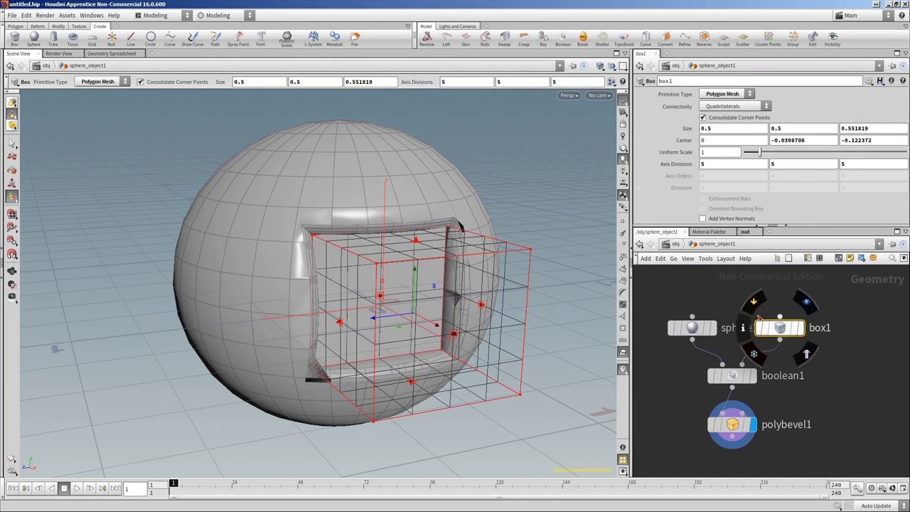
mouse_move(683, 171)
middle_mouse_down()
mouse_move(660, 164)
mouse_move(699, 166)
middle_mouse_up()
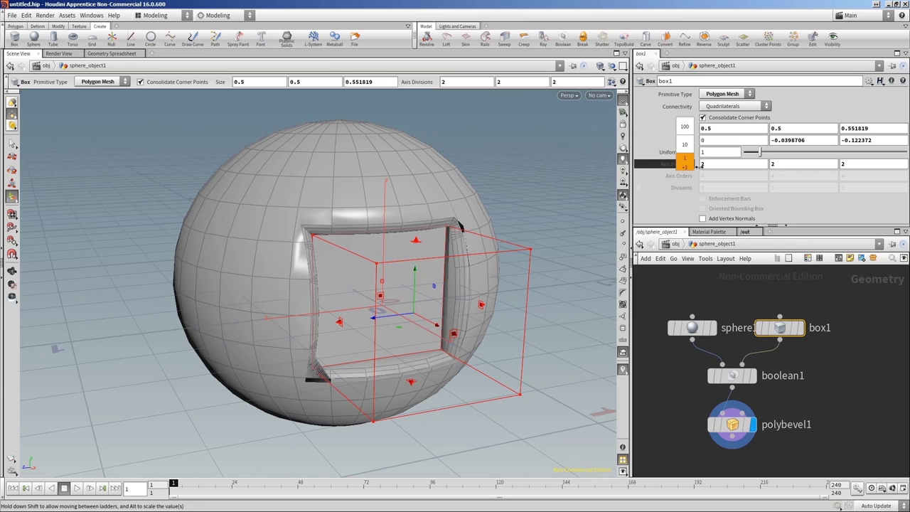
Step: Set the sphere to 19 rows and 20 columns, then delete sphere_object1 at /obj
left_click(712, 328)
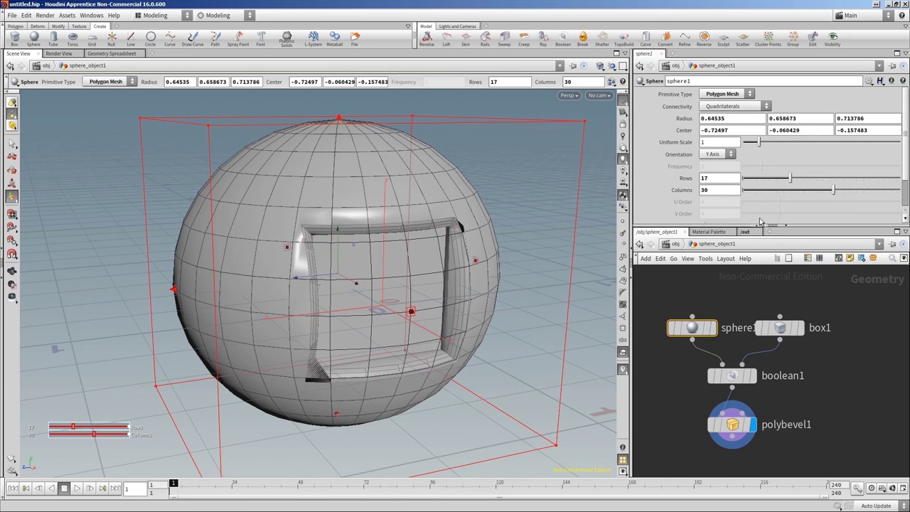
mouse_move(792, 182)
left_mouse_down()
mouse_move(829, 190)
mouse_move(801, 190)
left_mouse_up()
key("Escape")
mouse_move(370, 299)
left_mouse_down()
mouse_move(417, 319)
mouse_move(417, 341)
mouse_move(463, 349)
mouse_move(435, 369)
mouse_move(482, 334)
left_mouse_up()
scroll(482, 334, "down", 3)
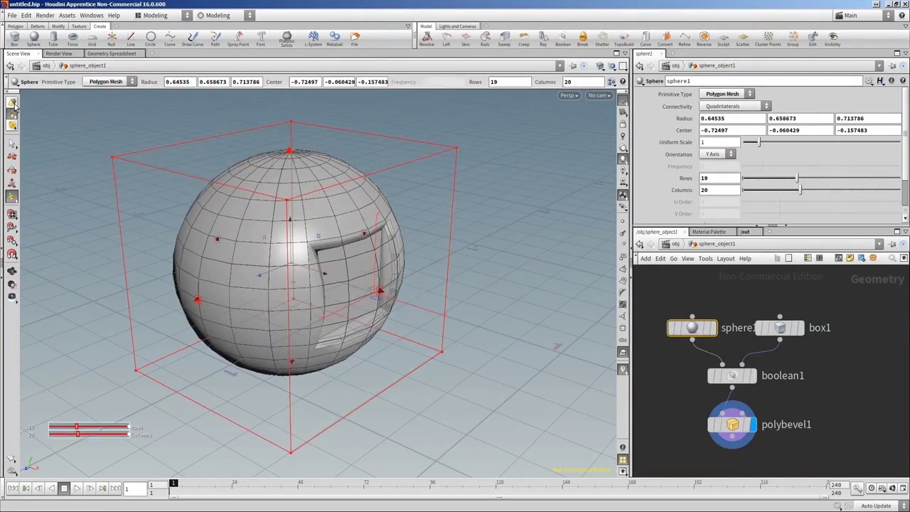
key("u")
key("Delete")
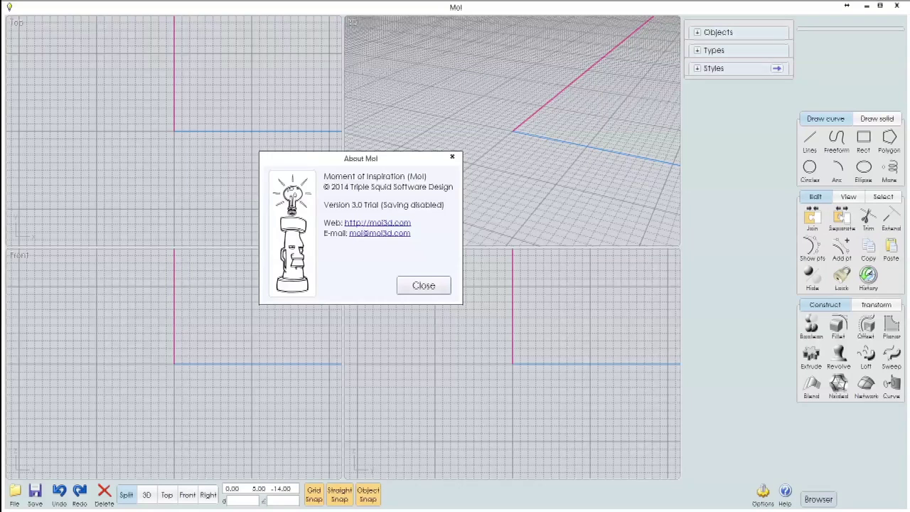
Step: Close the About window and draw a 5-by-5 box in the 3D view
left_click(422, 288)
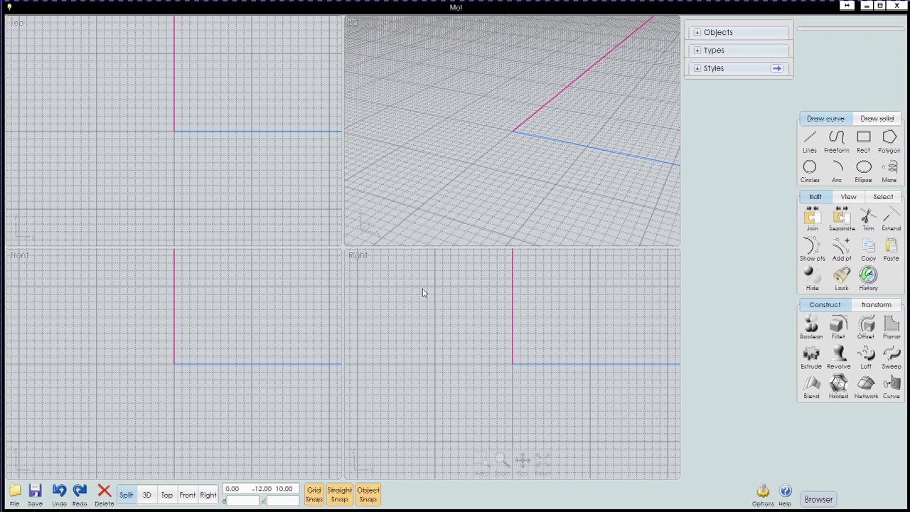
left_click(147, 495)
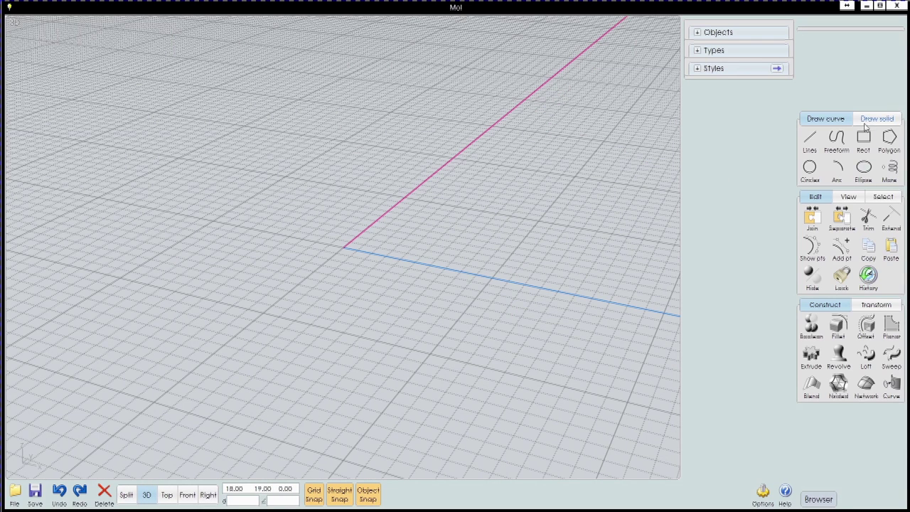
left_click(865, 122)
left_click(836, 138)
left_click(329, 260)
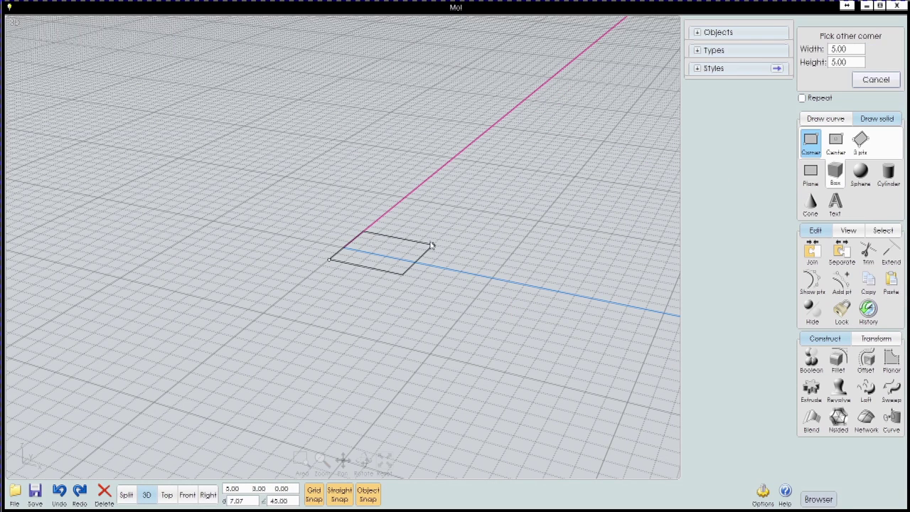
left_click(440, 245)
left_click(414, 177)
Step: Draw a radius 8.31 sphere and move it over the box in Split view
left_click(860, 170)
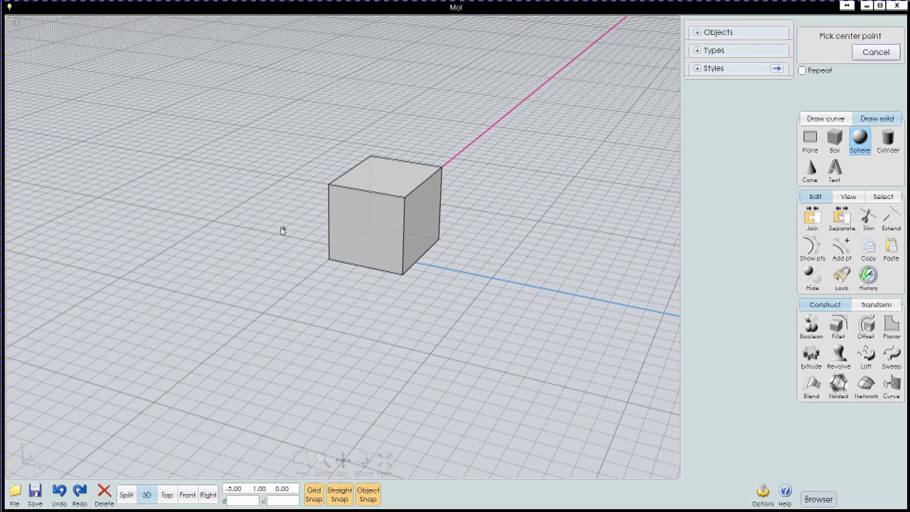
left_click(274, 234)
left_click(373, 251)
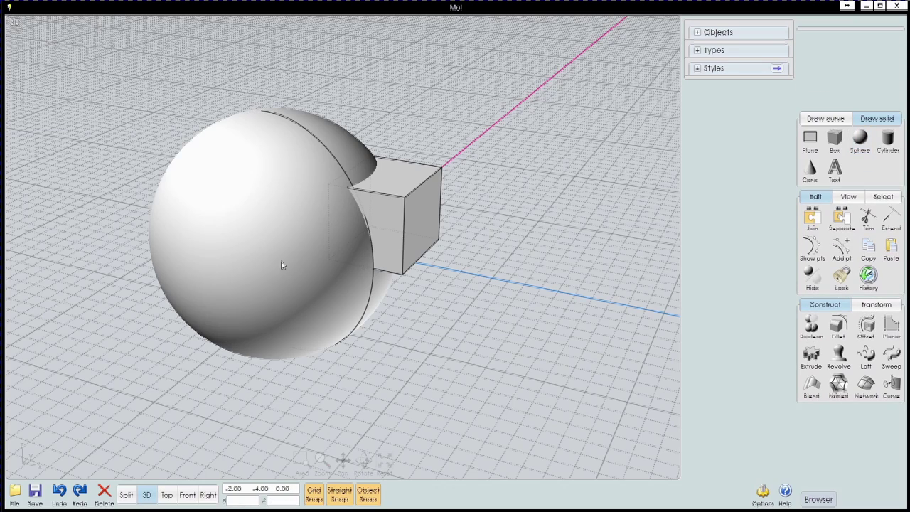
left_click(127, 495)
left_click(126, 117)
mouse_move(126, 112)
left_mouse_down()
mouse_move(130, 95)
mouse_move(124, 123)
left_mouse_up()
key("Escape")
left_click_drag(136, 370, 122, 345)
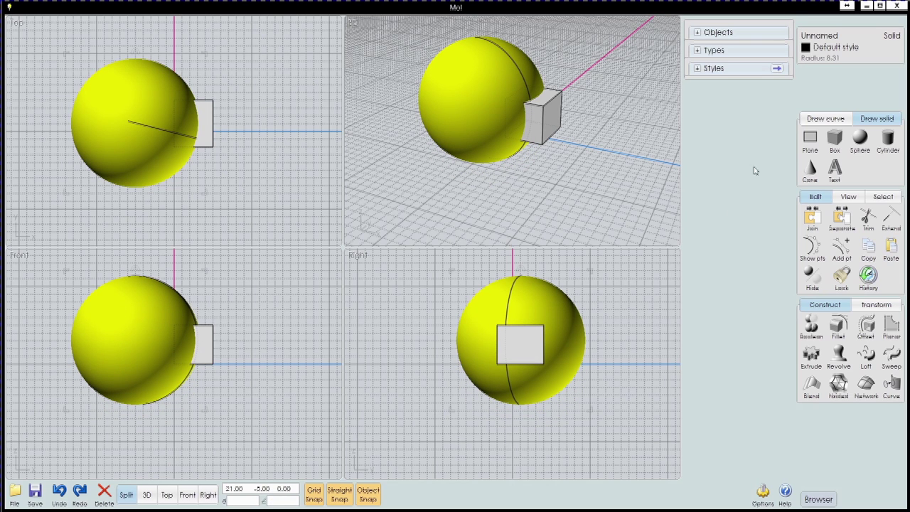
Step: Boolean Diff the box from the sphere with Keep objects enabled
left_click(535, 134)
left_click(147, 495)
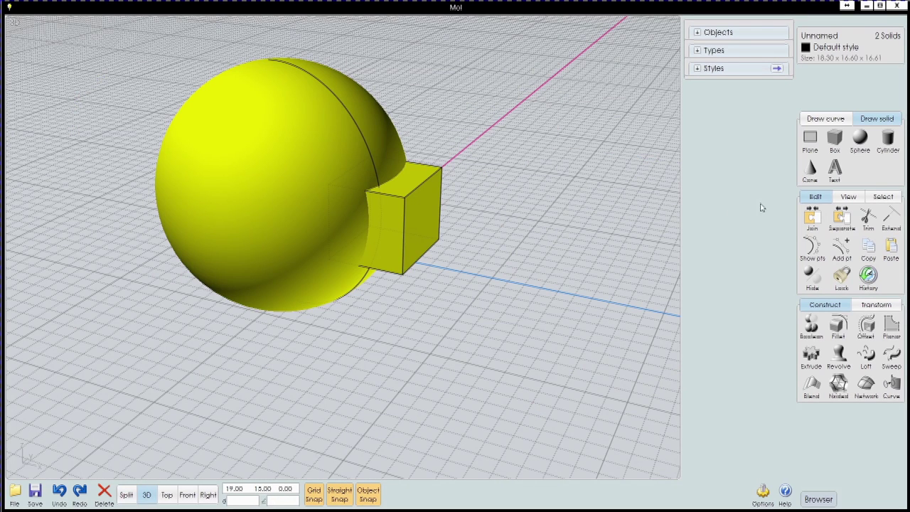
left_click(812, 327)
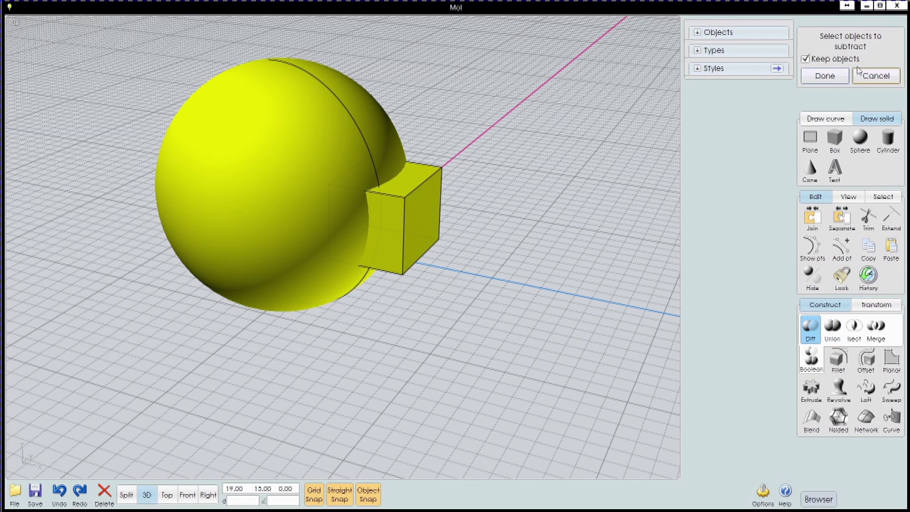
left_click(825, 75)
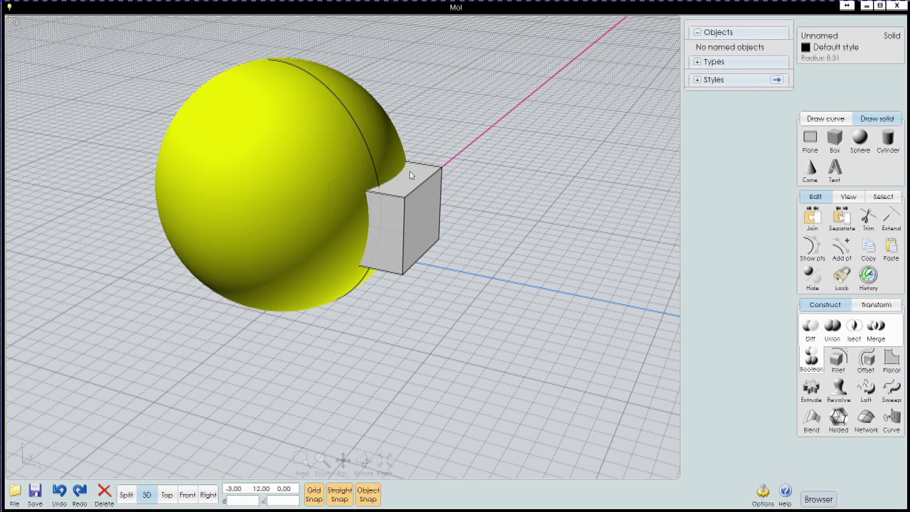
Step: Name the sphere object sph1 and the box object bx1
left_click(820, 36)
type("sph1")
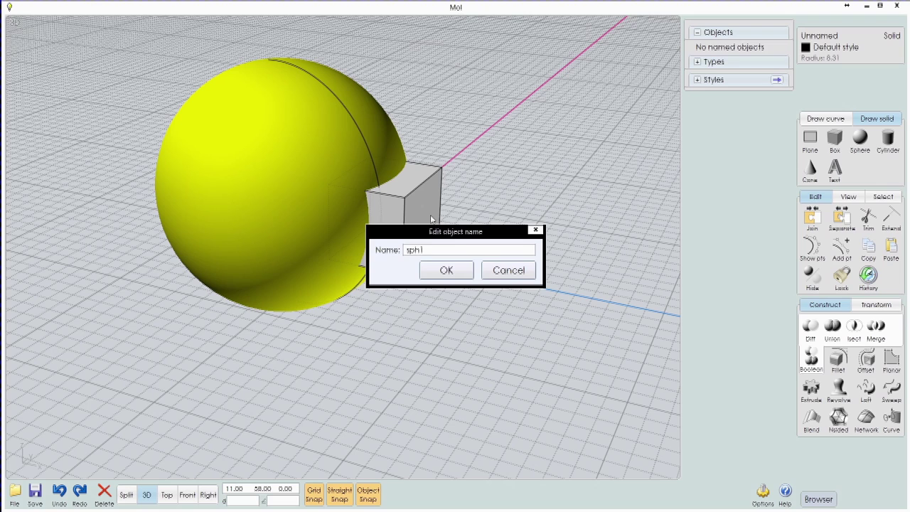
left_click(446, 270)
left_click(420, 192)
left_click(819, 35)
type("bx1")
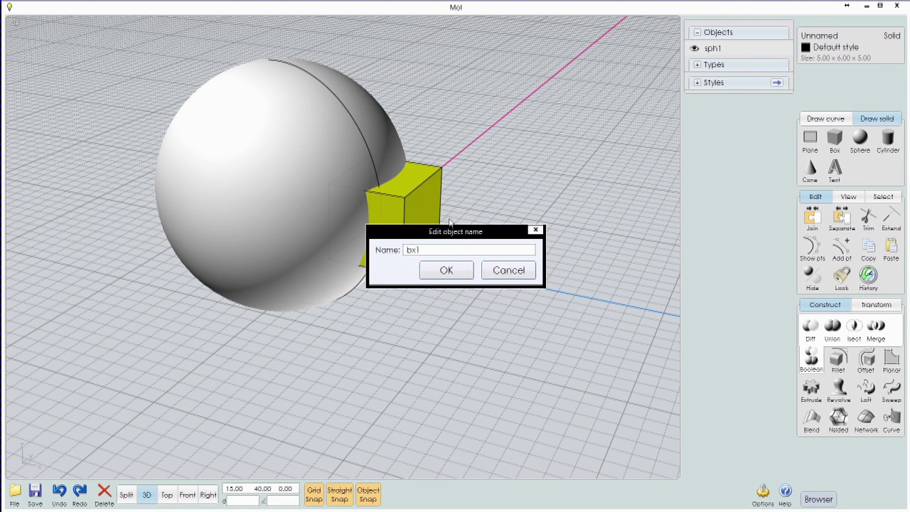
key("Return")
Step: Boolean Union the sphere and box into one solid
left_click(334, 250)
left_click(390, 258)
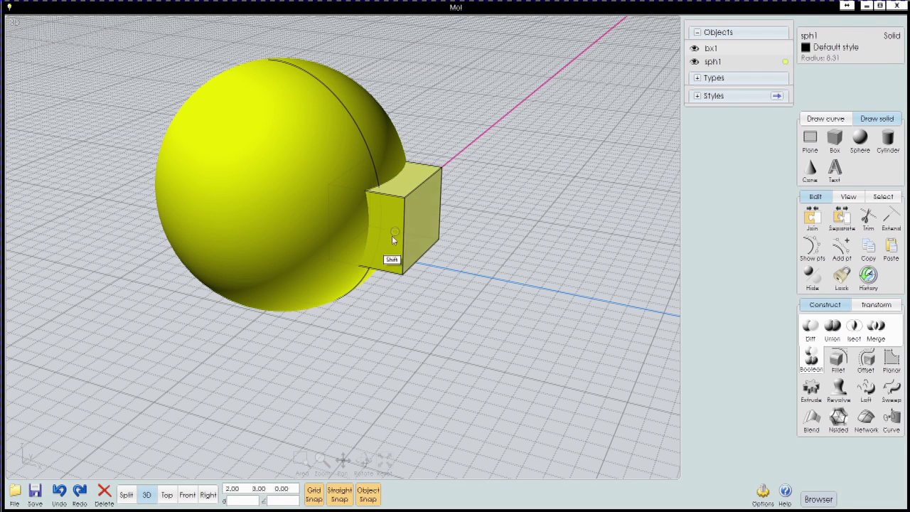
left_click(833, 325)
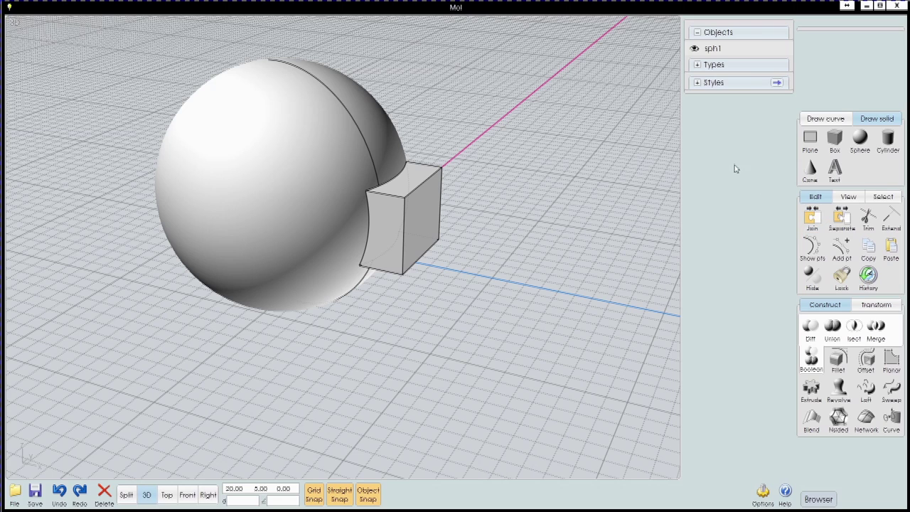
Step: Set the sphere face's radius to 9
left_click(325, 223)
left_click(322, 237, "ctrl+shift")
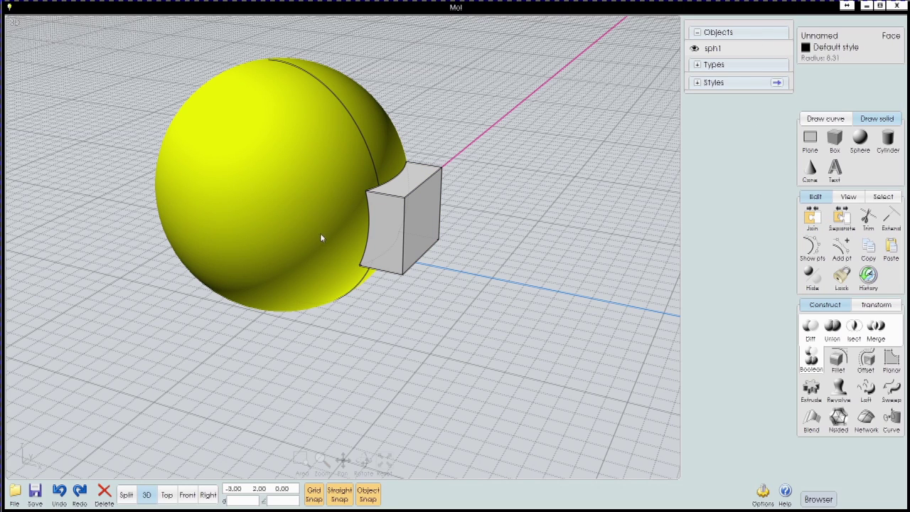
left_click(838, 60)
type("9")
key("Return")
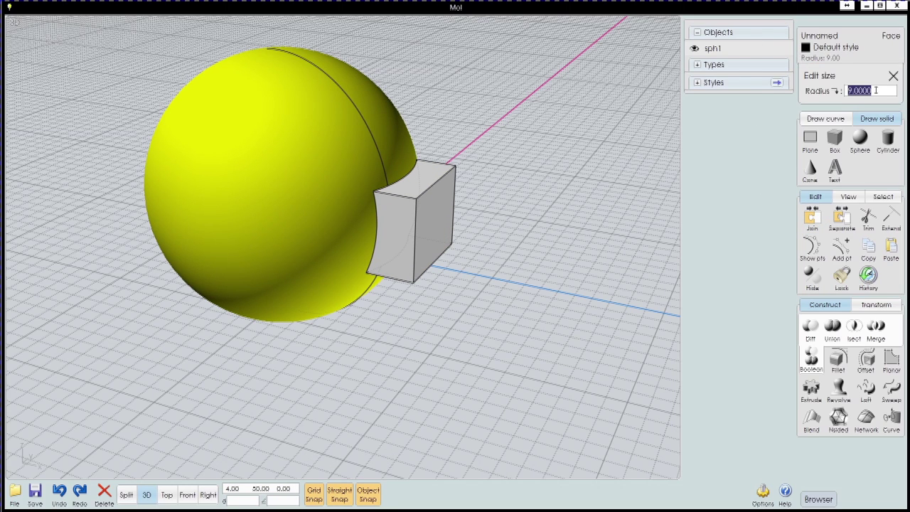
Step: Set the sphere radius to 8 and select the seam edges between sphere and box
type("8")
key("Return")
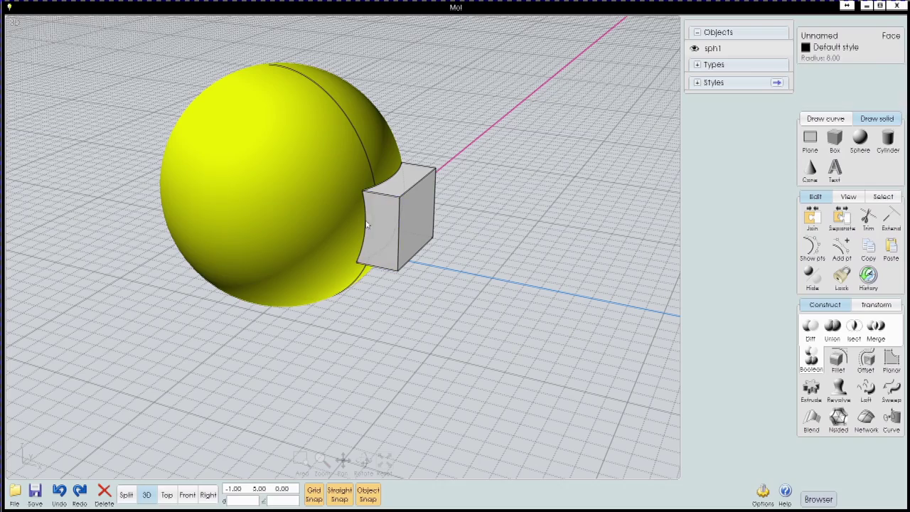
left_click(377, 187)
right_click_drag(424, 246, 261, 258)
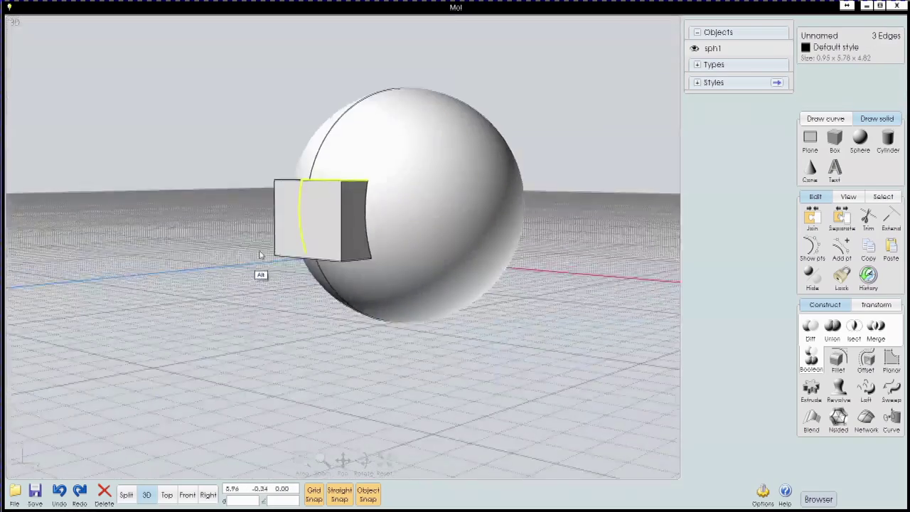
left_click(366, 220, "shift")
mouse_move(368, 372)
right_mouse_down()
mouse_move(371, 241)
mouse_move(401, 341)
mouse_move(498, 348)
right_mouse_up()
Step: Fillet the selected seam edges with a circular radius-1 fillet
left_click(839, 359)
left_click(811, 334)
left_click(849, 48)
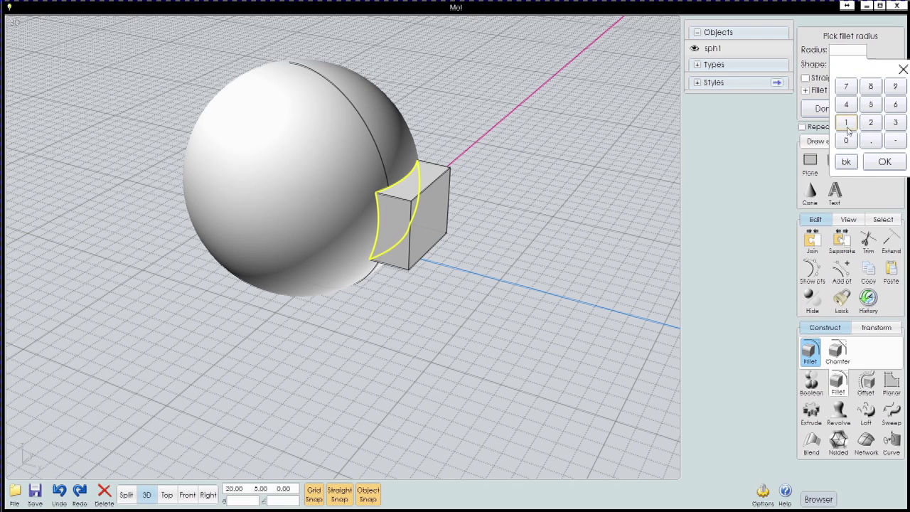
left_click(877, 163)
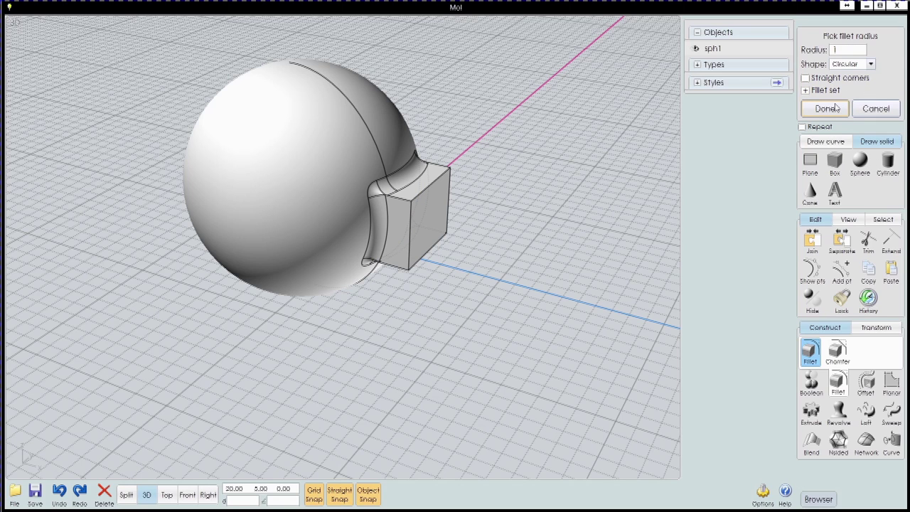
left_click(806, 91)
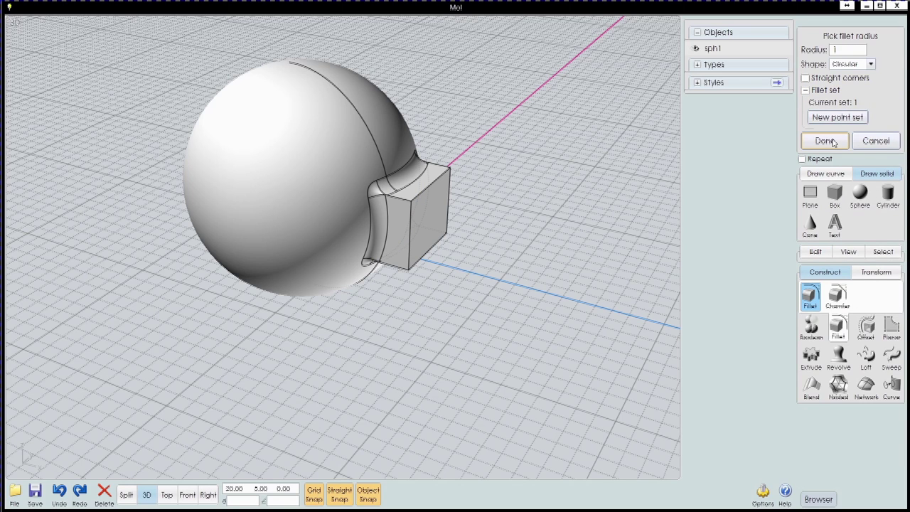
left_click(825, 141)
Step: Try sphere radii 6 and 4, return it to 8, then select the box's front face
left_click(315, 230)
left_click(826, 58)
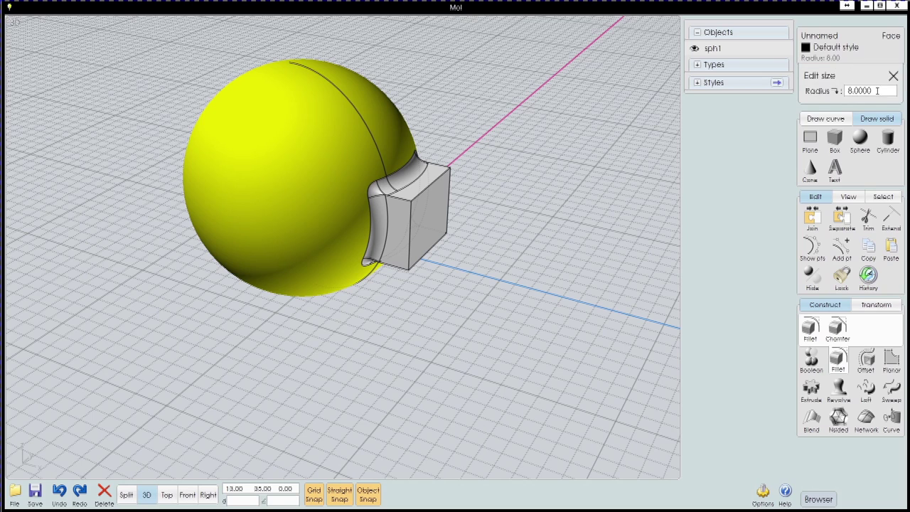
type("4")
key("Return")
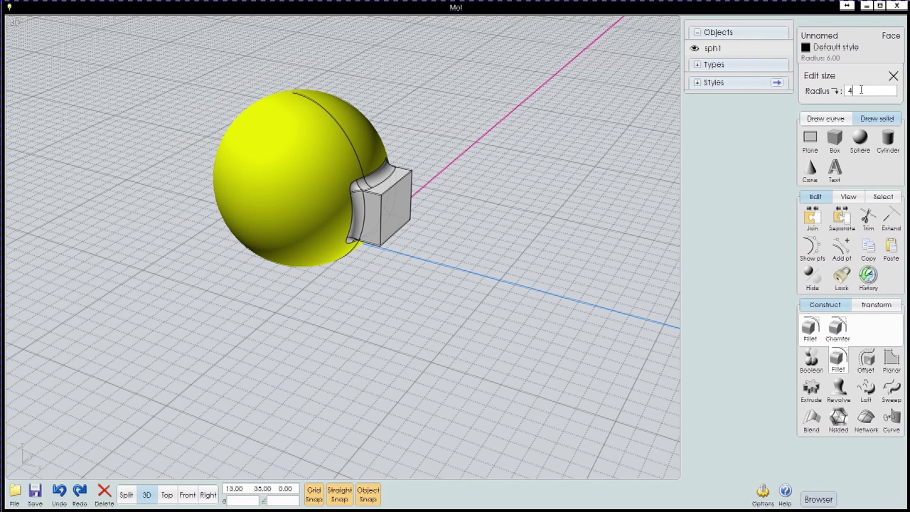
key("Return")
type("8")
key("Return")
left_click(429, 220)
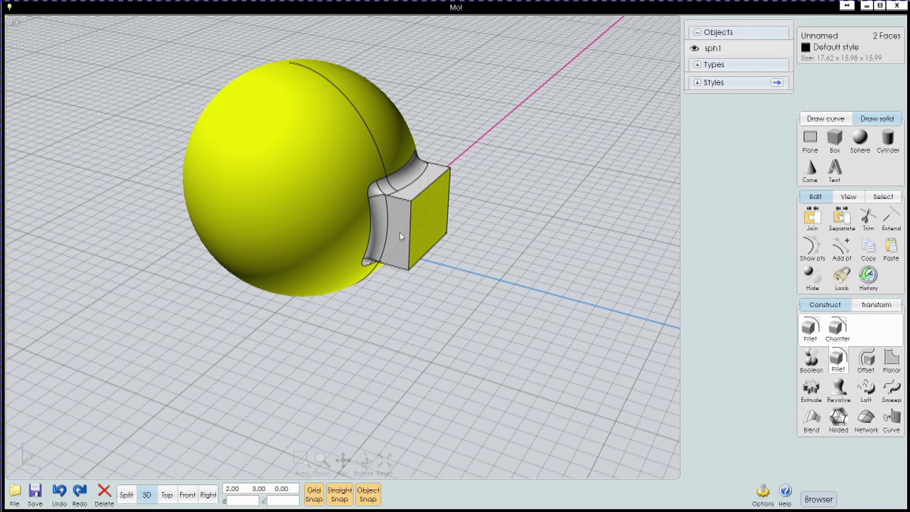
mouse_move(473, 246)
right_mouse_down()
mouse_move(473, 266)
mouse_move(340, 201)
right_mouse_up()
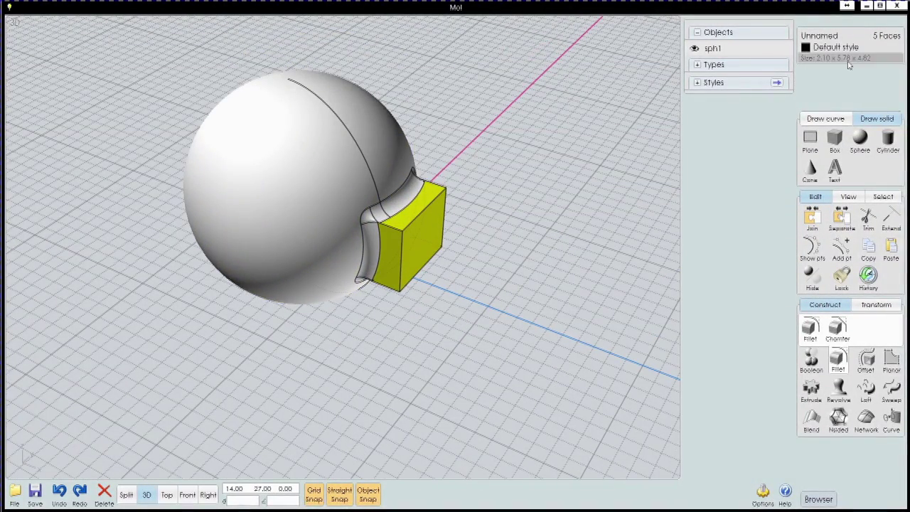
Step: Resize the selected box faces to 4 units
left_click(818, 57)
key("Return")
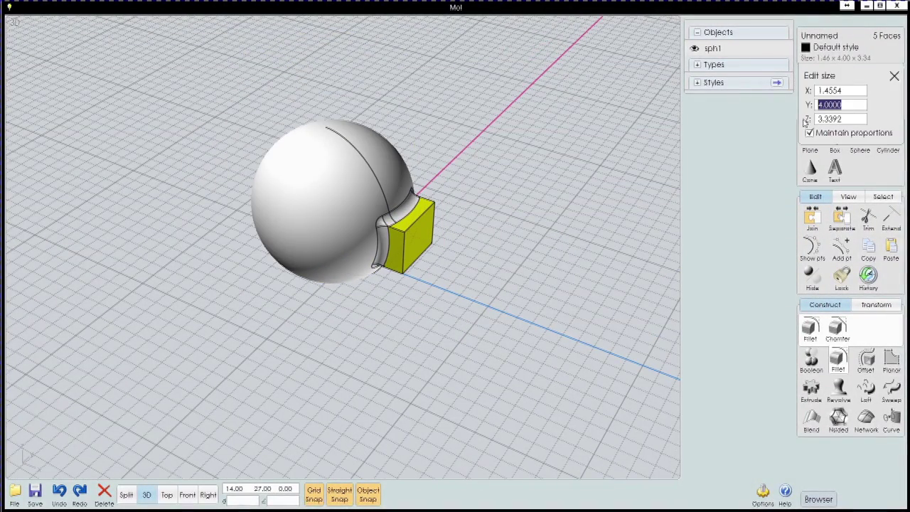
right_click_drag(451, 271, 444, 209)
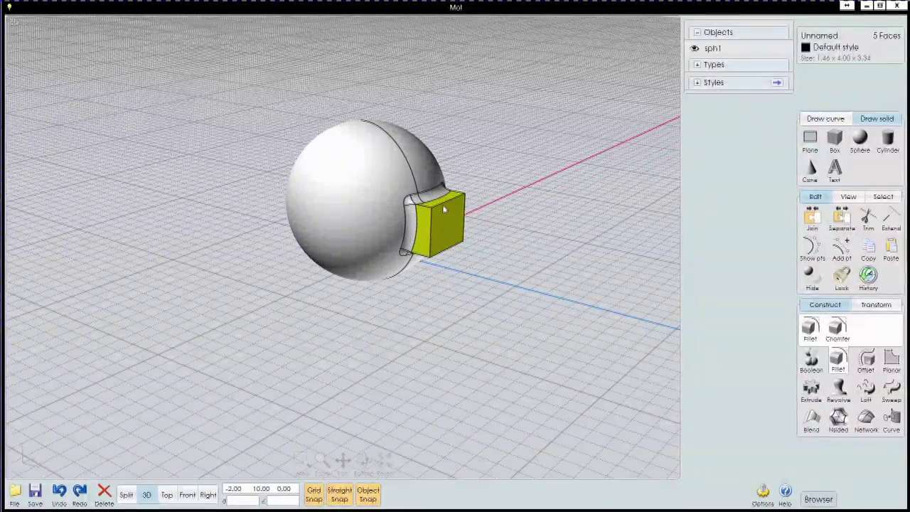
Step: Move the yellow box against the sphere using base and target points in Split view
left_click(866, 307)
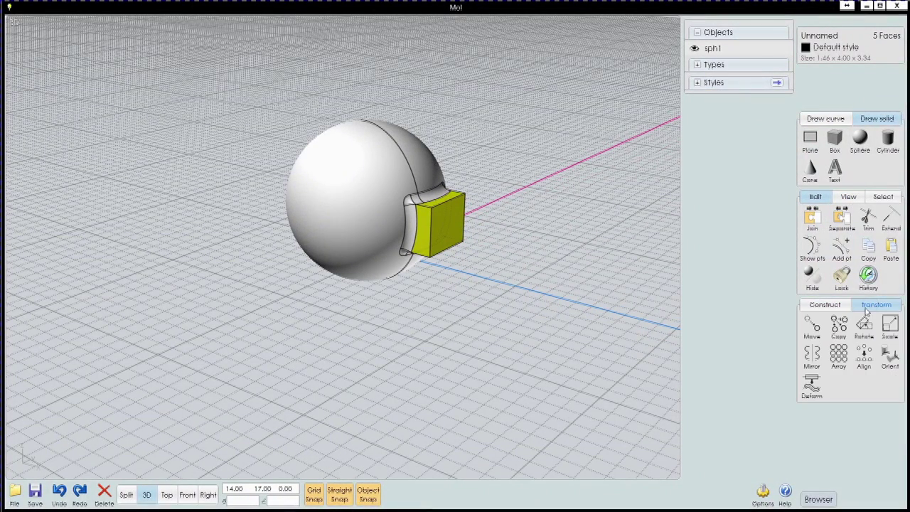
left_click(812, 329)
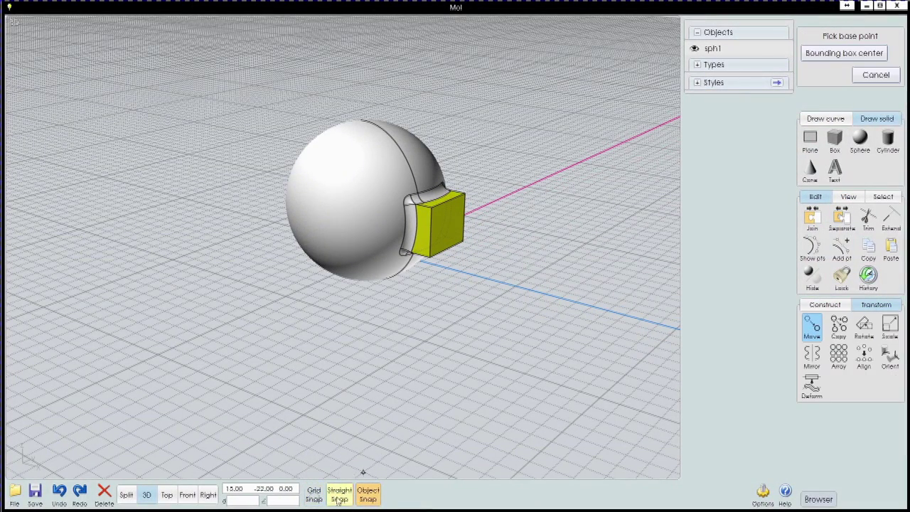
key("Tab")
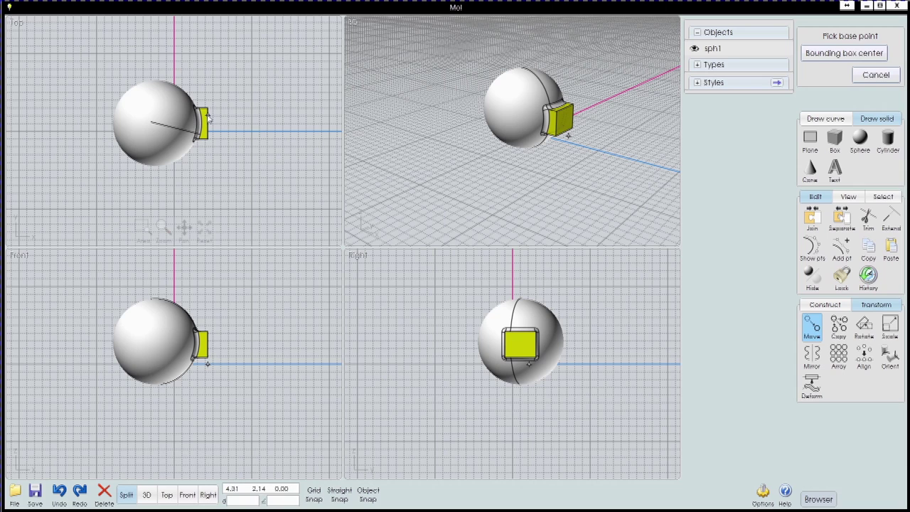
left_click(207, 121)
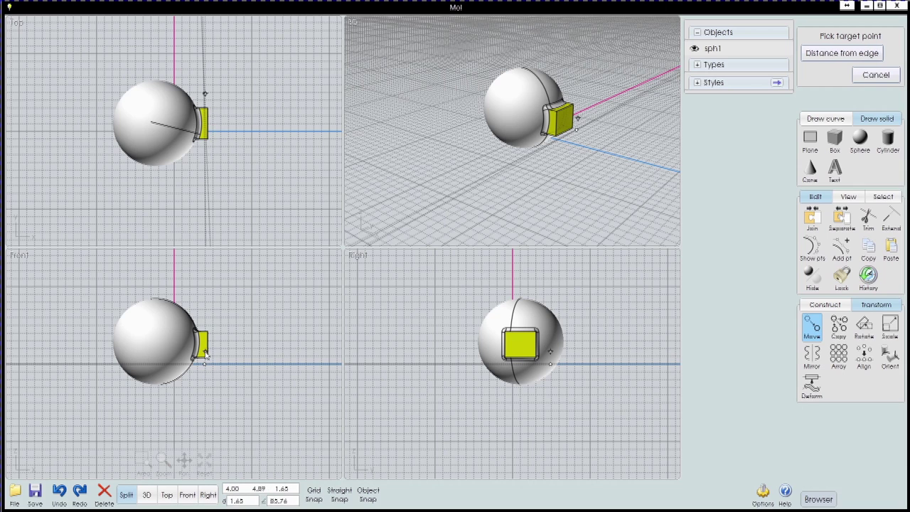
left_click(205, 356)
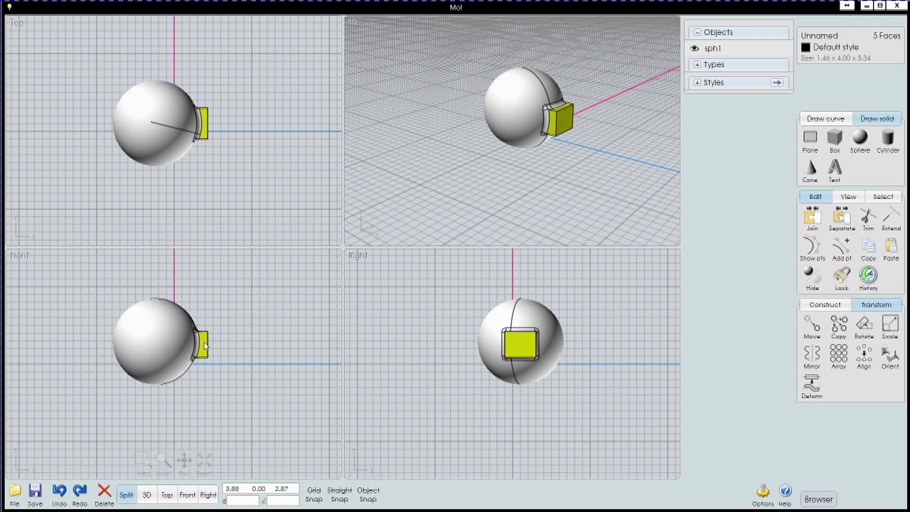
scroll(510, 165, "up", 5)
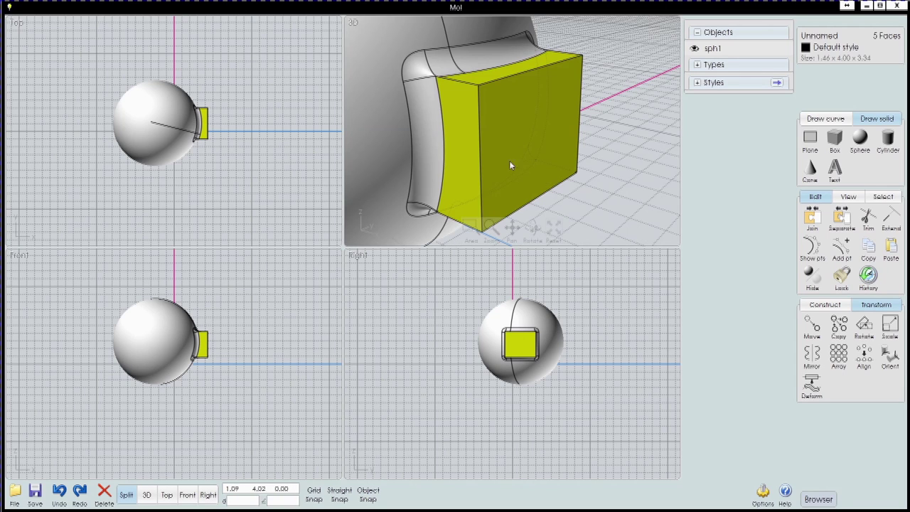
left_click(813, 329)
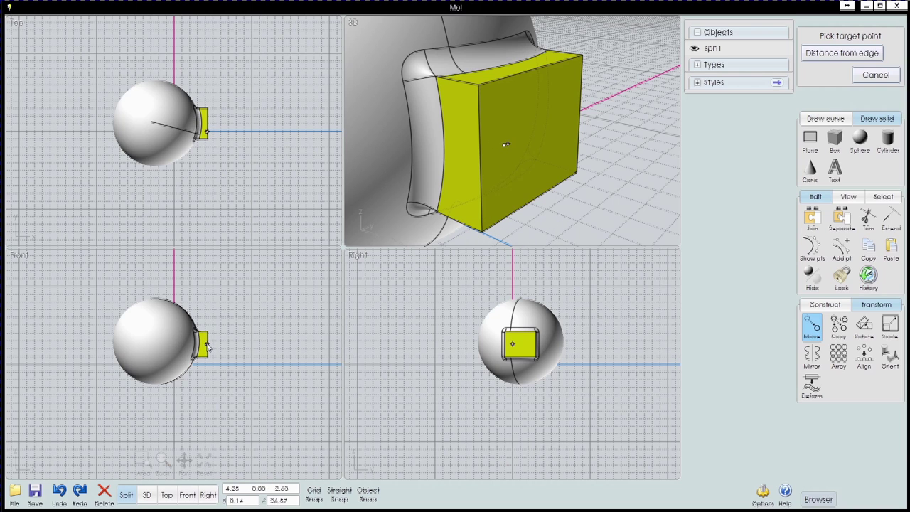
left_click(217, 347)
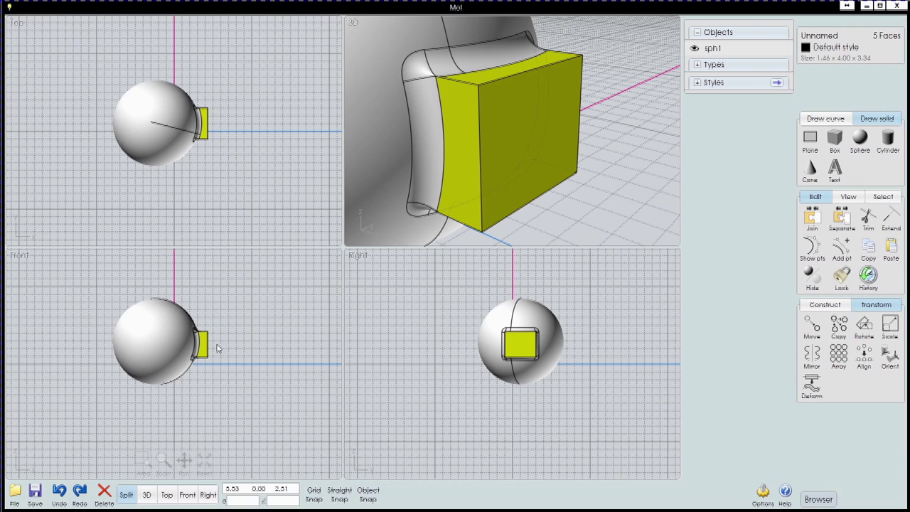
right_click(262, 321)
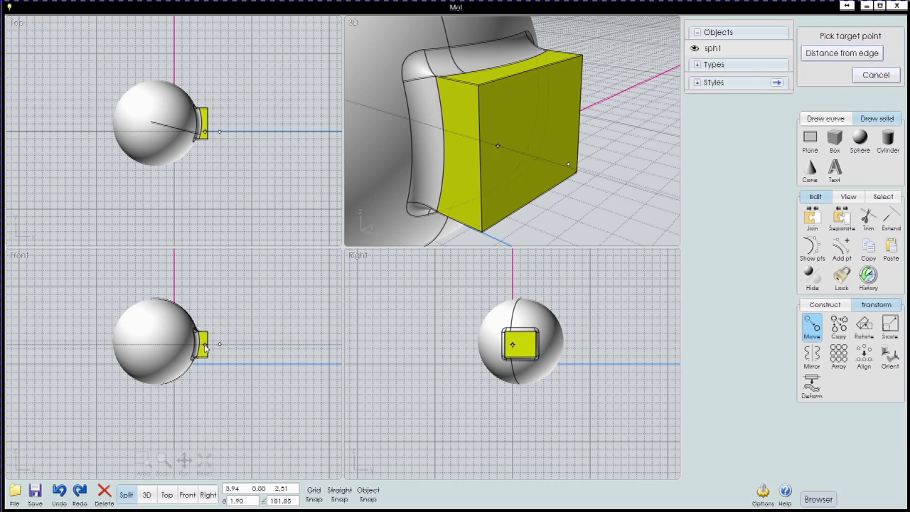
left_click(236, 332)
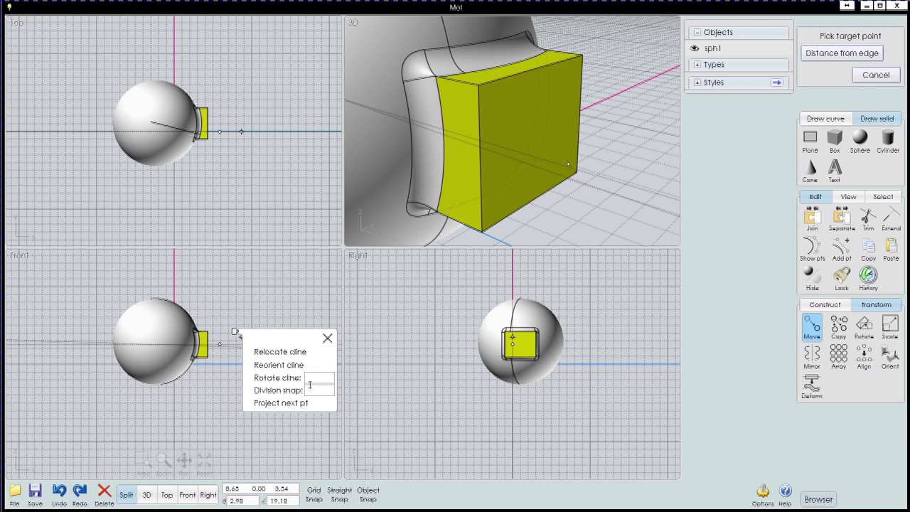
left_click(273, 352)
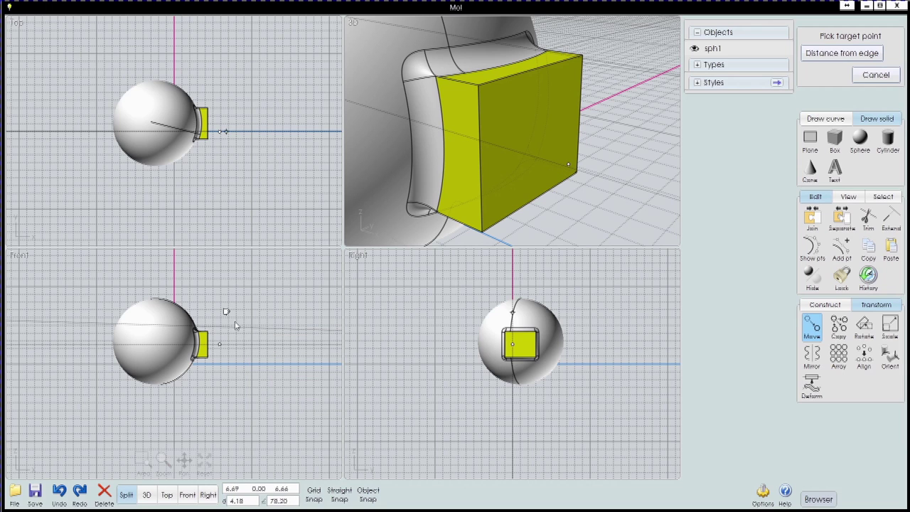
left_click(222, 349)
left_click(308, 394)
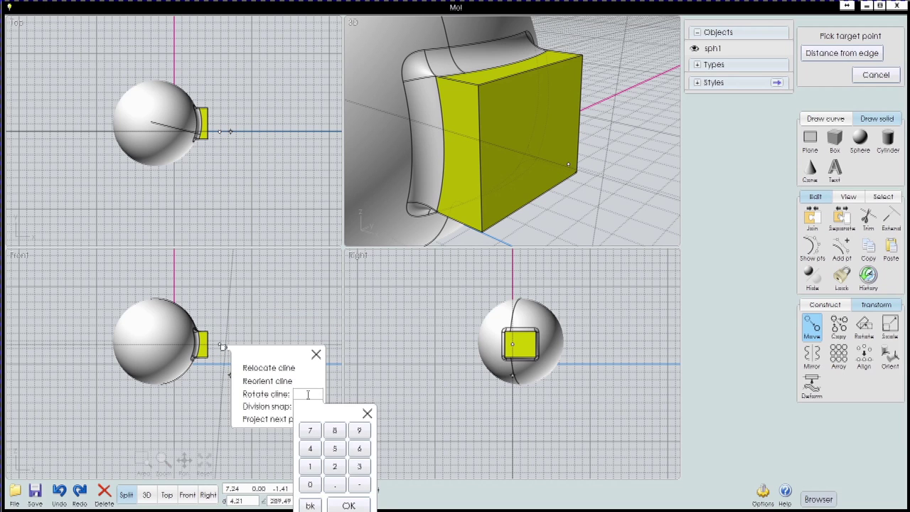
type("4")
left_click(347, 504)
left_click(308, 395)
left_click(347, 504)
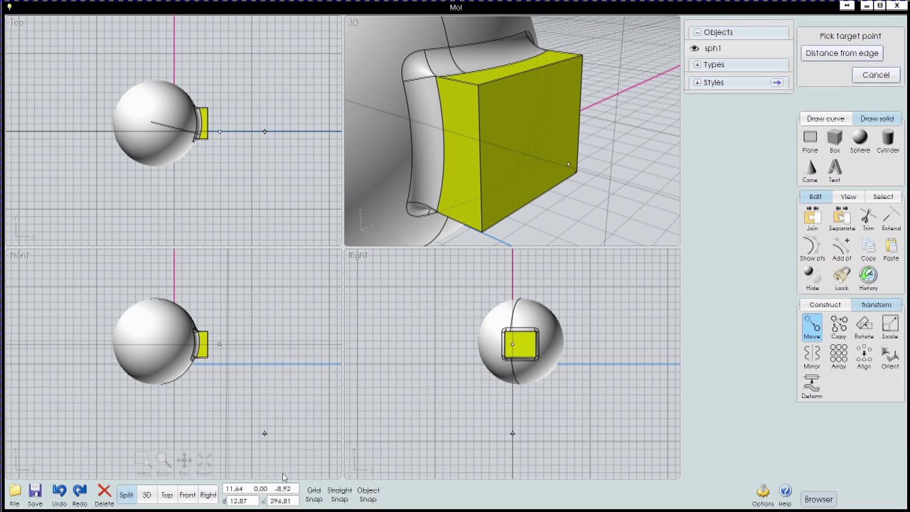
key("Escape")
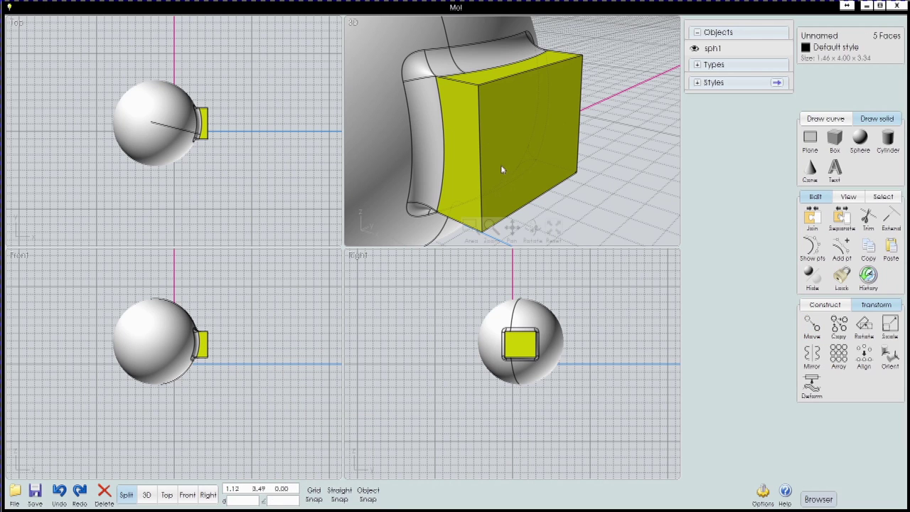
key("Return")
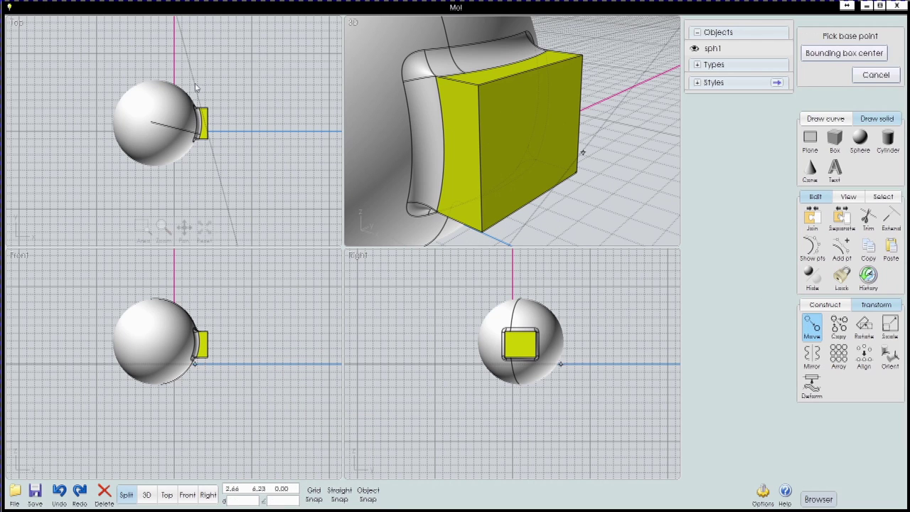
Step: Cancel Move and orbit a single full-size 3D view of the sphere and box
key("Escape")
left_click(147, 495)
mouse_move(388, 272)
right_mouse_down("alt")
mouse_move(258, 290)
mouse_move(359, 278)
mouse_move(381, 263)
right_mouse_up("alt")
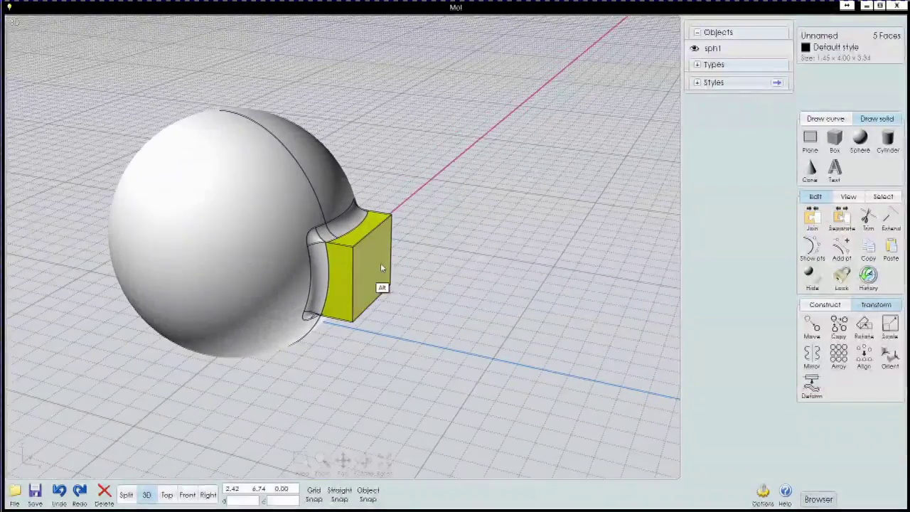
Step: Scale the yellow box, then start Scale 1D and cancel it
left_click(890, 326)
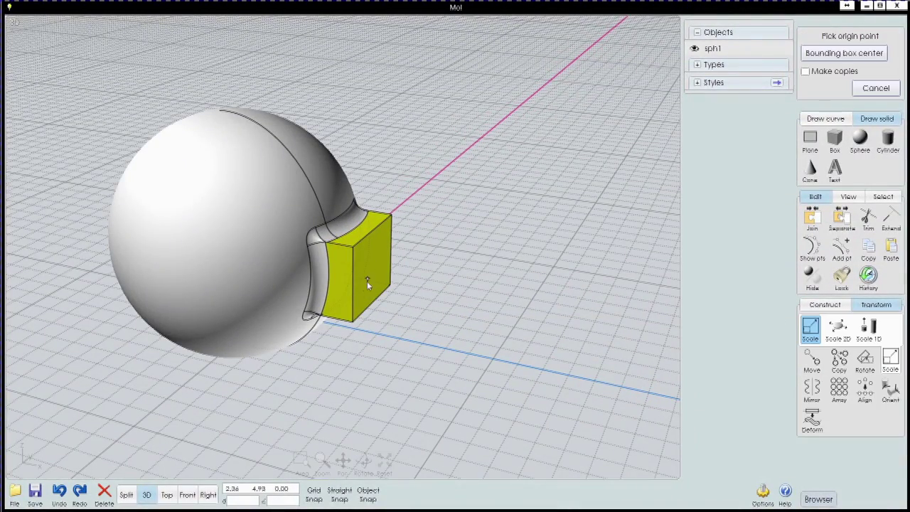
left_click(407, 246)
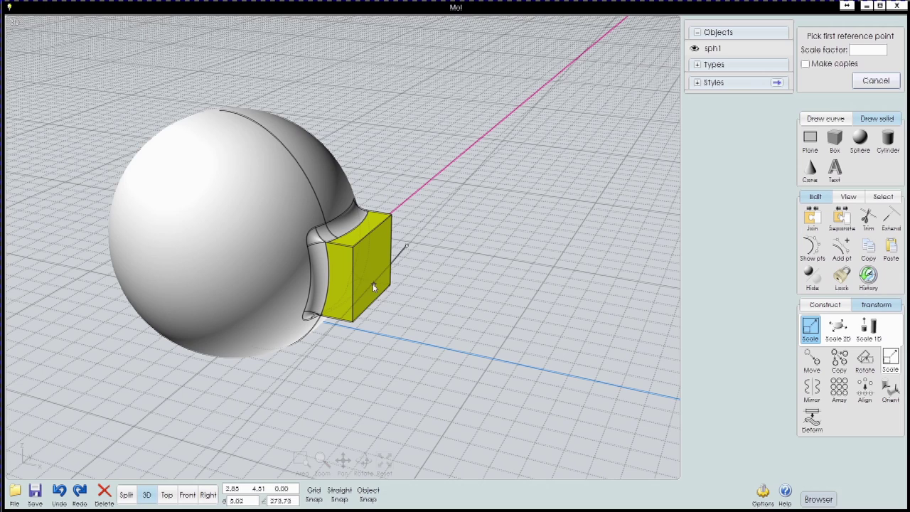
left_click(485, 184)
left_click(442, 288)
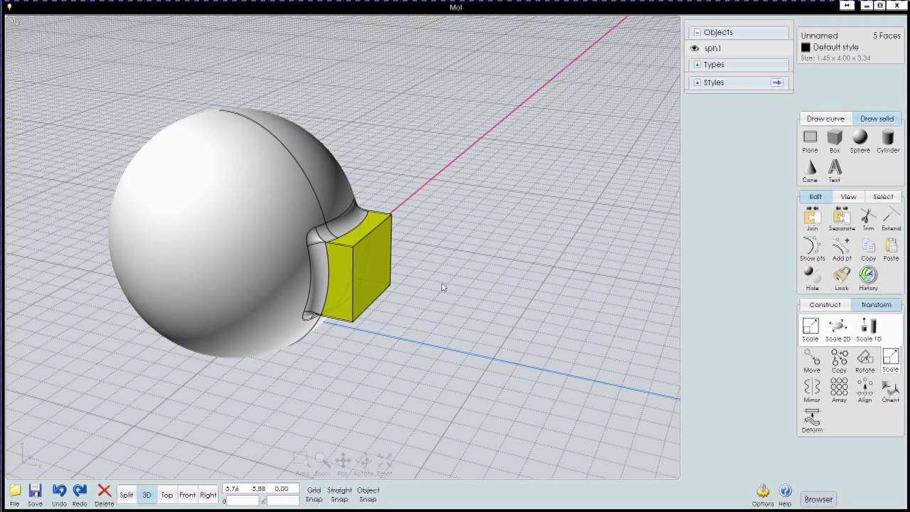
left_click(866, 334)
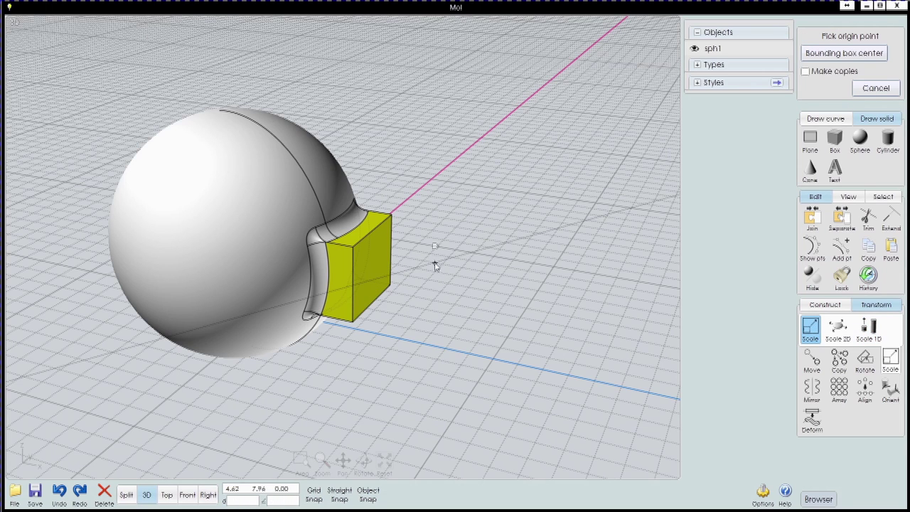
left_click(402, 268)
key("Escape")
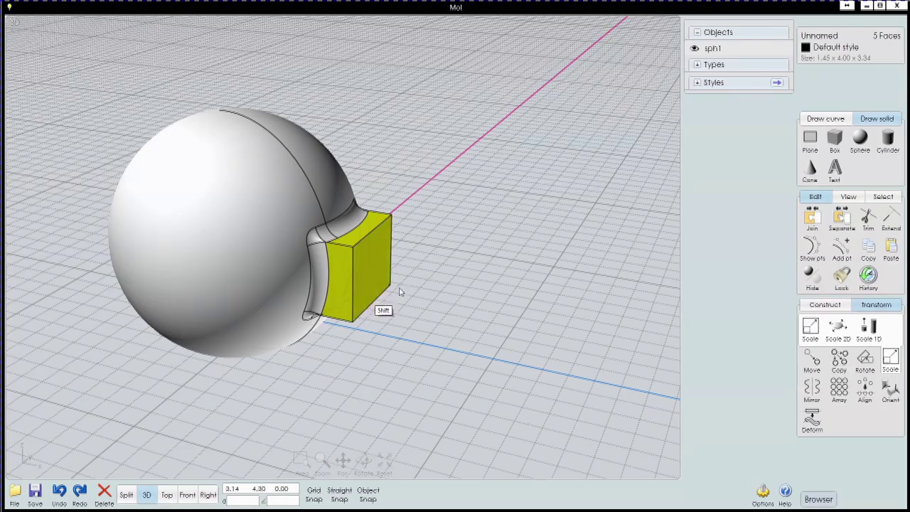
Step: Start moving the box with distance 5, then cancel without moving it
mouse_move(386, 299)
right_mouse_down()
mouse_move(447, 284)
mouse_move(399, 228)
right_mouse_up()
key("m")
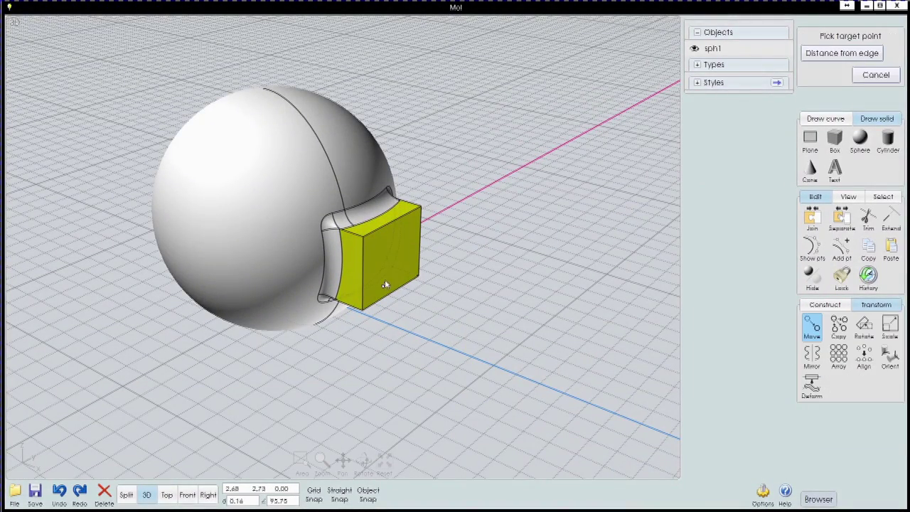
left_click(843, 53)
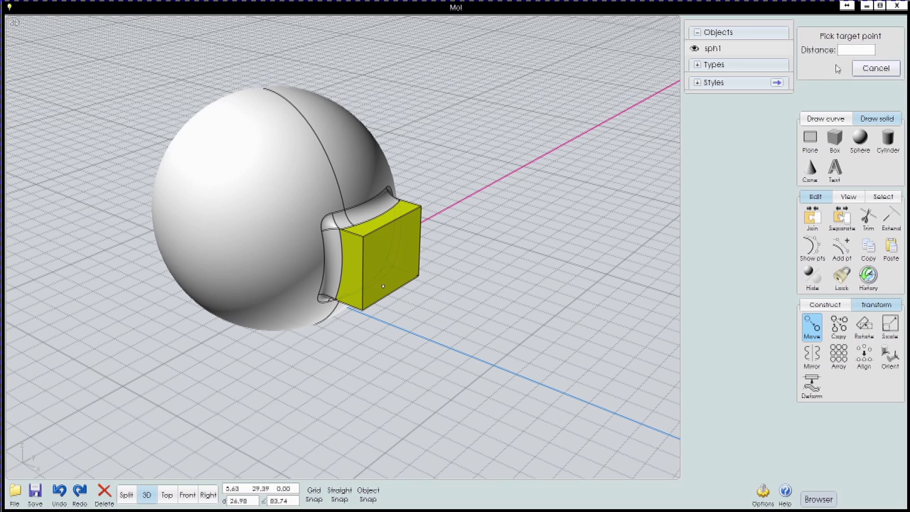
type("5")
left_click(893, 164)
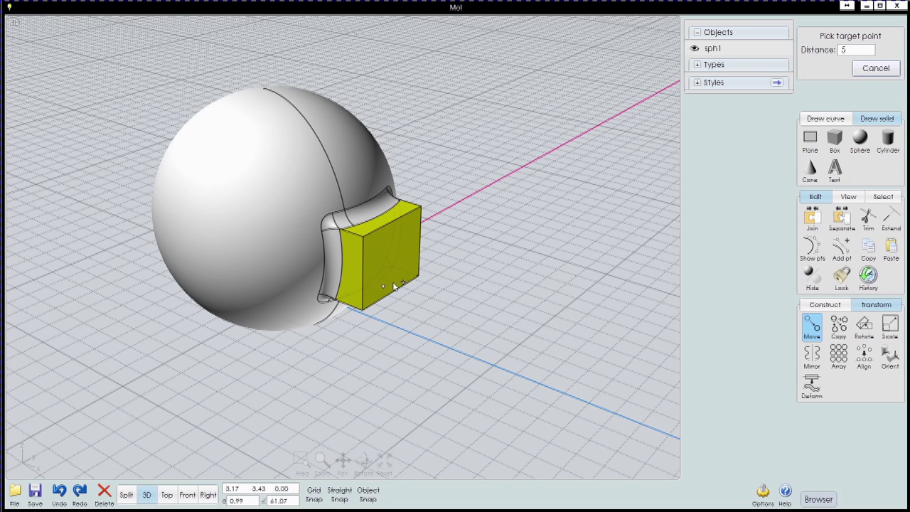
key("Escape")
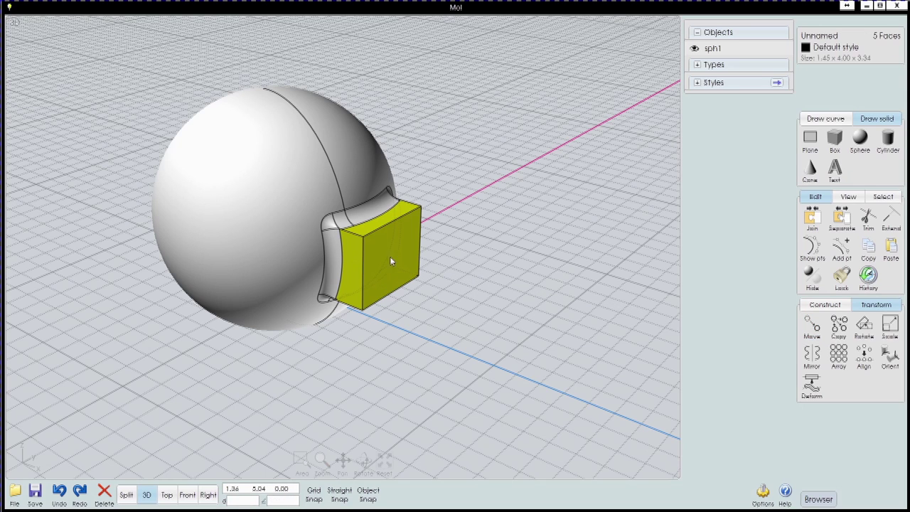
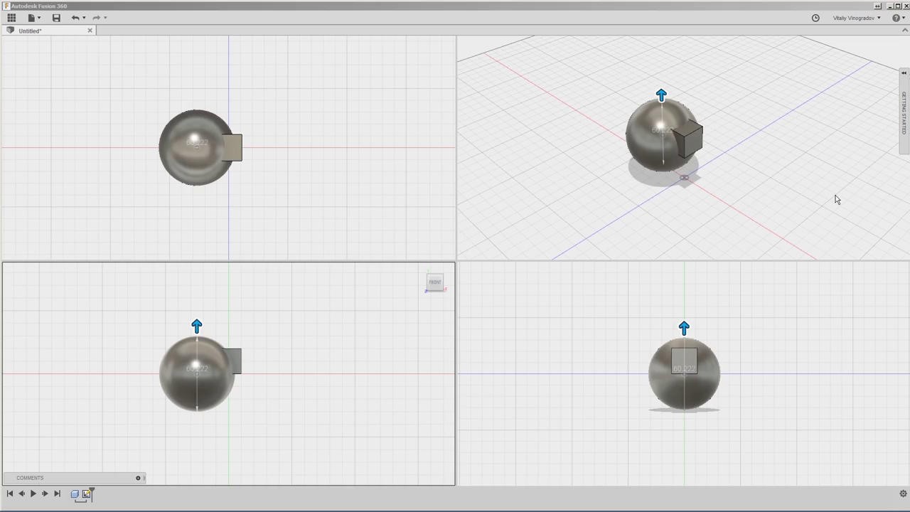
Step: Raise the sphere slightly upward against the box with the Move tool (M)
left_click(204, 344)
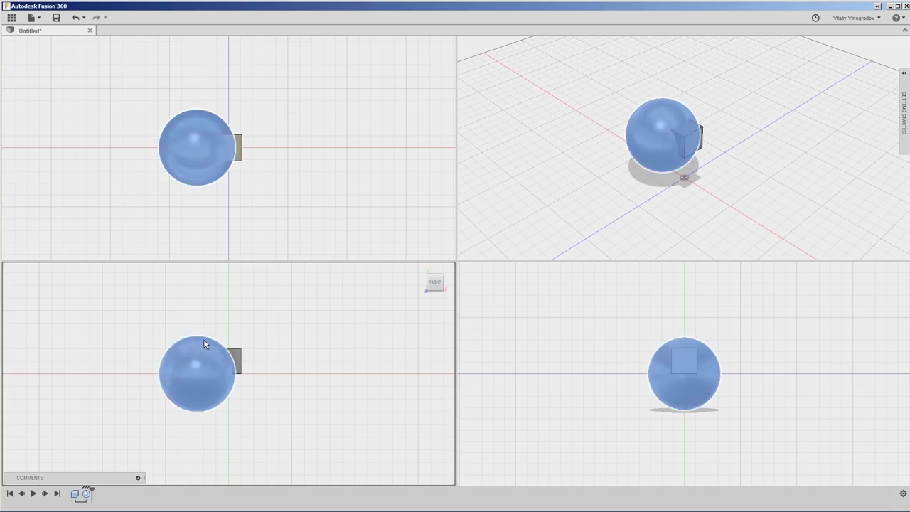
key("m")
left_click_drag(197, 343, 196, 331)
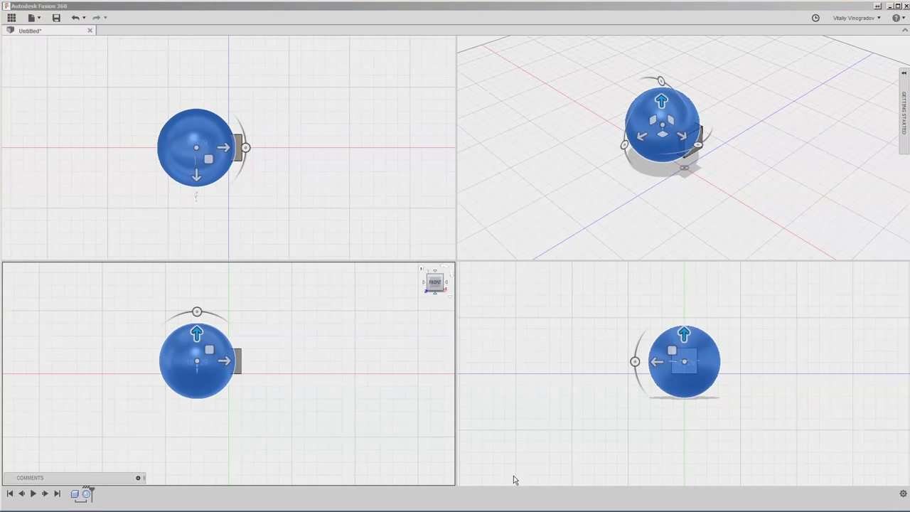
key("Return")
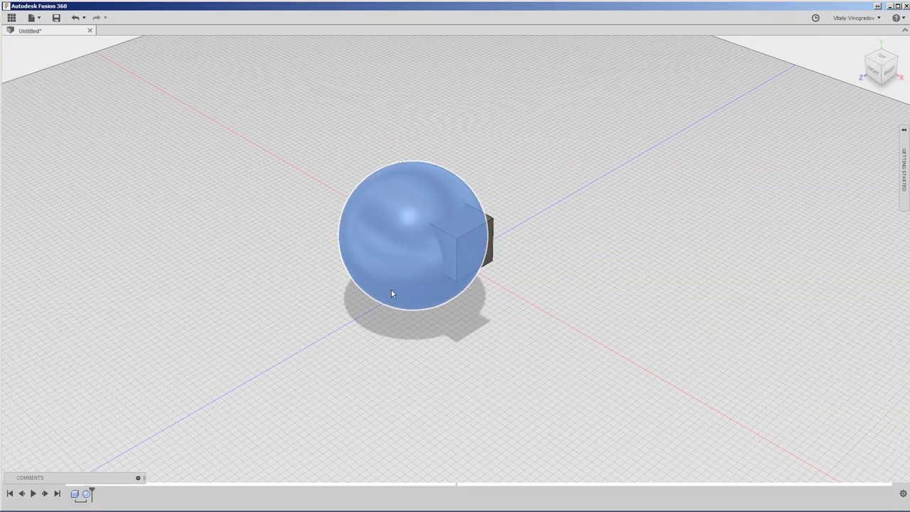
Step: Back in the single 3D view, show the box's 20 mm sizes and the sphere's 60.222 mm diameter
left_click(391, 293)
left_click(833, 275)
scroll(833, 275, "down", 2)
scroll(366, 217, "up", 4)
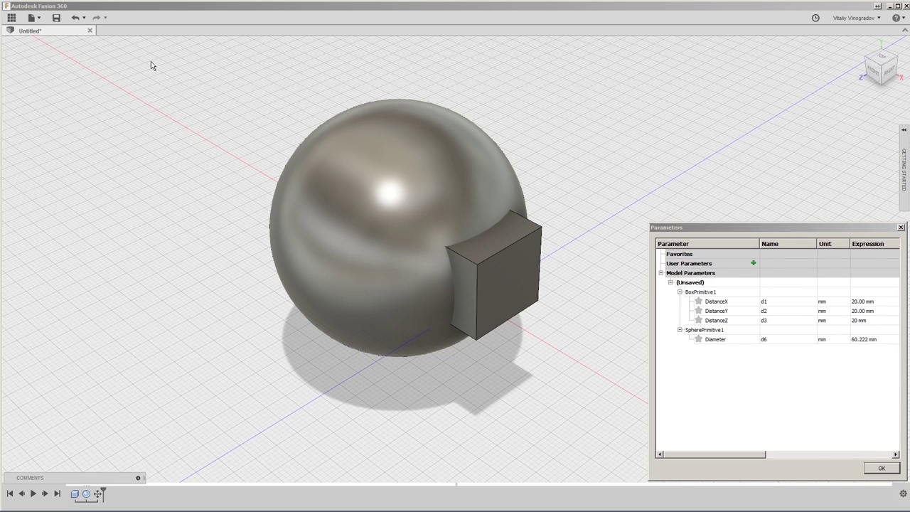
Step: Dismiss the Parameters dialog and select the sphere-and-box body
key("Escape")
left_click(532, 306)
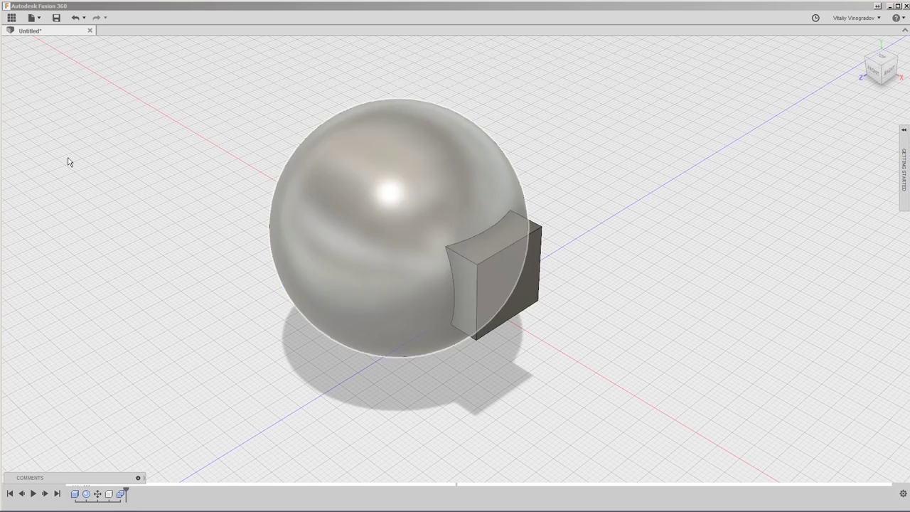
Step: Try extending the box with Press Pull, undo it, and abandon an edge fillet
left_click_drag(474, 245, 475, 214)
key("Return")
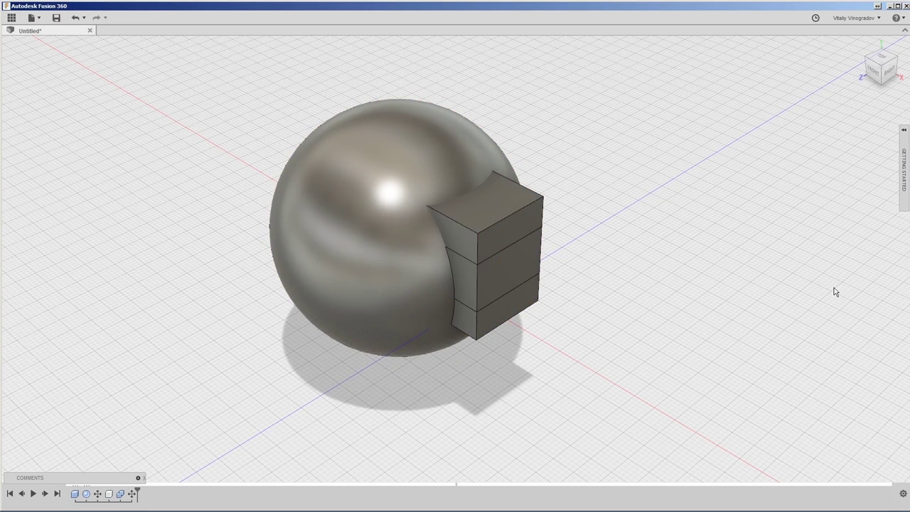
key("ctrl+z")
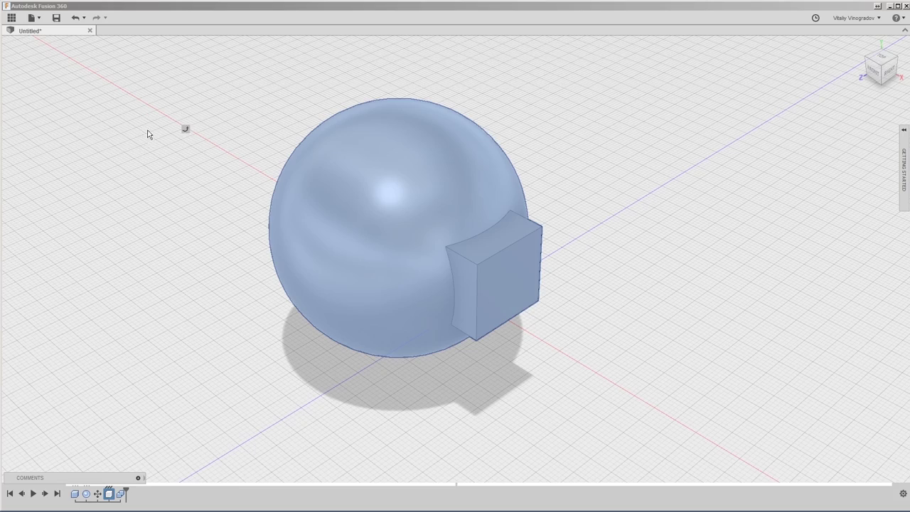
left_click(190, 84)
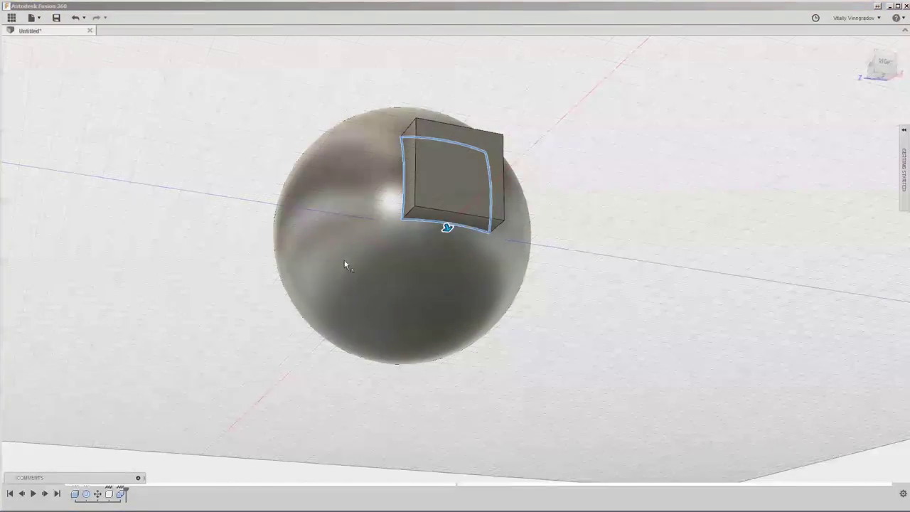
left_click(503, 308)
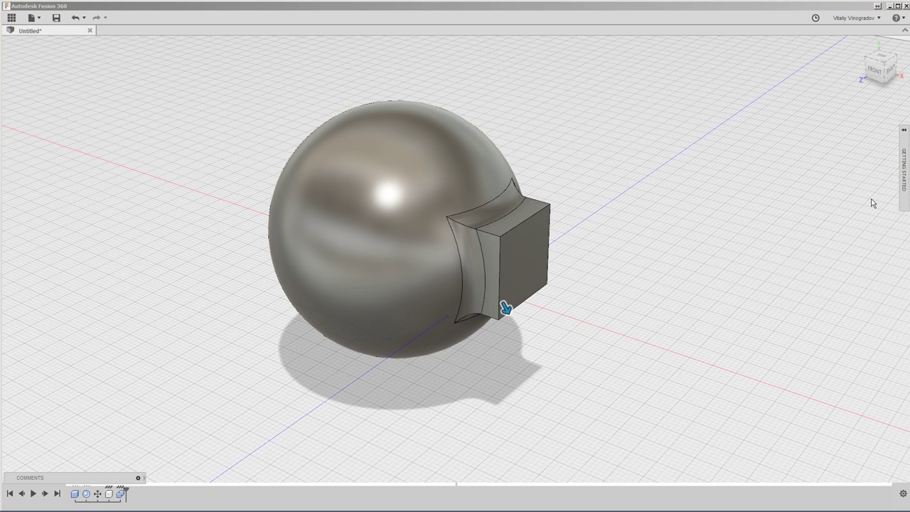
key("Escape")
Step: Move the sphere up over the box and shorten the box to a short stub
left_click(517, 260)
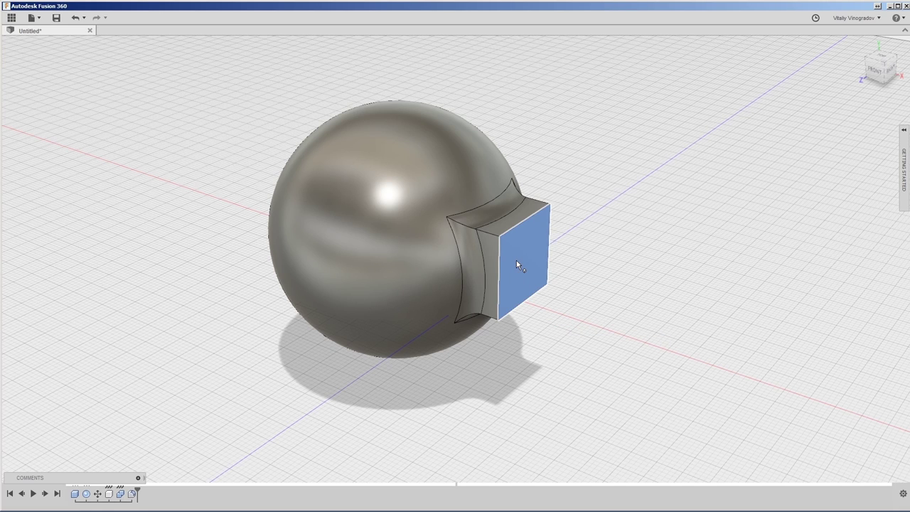
left_click(394, 211)
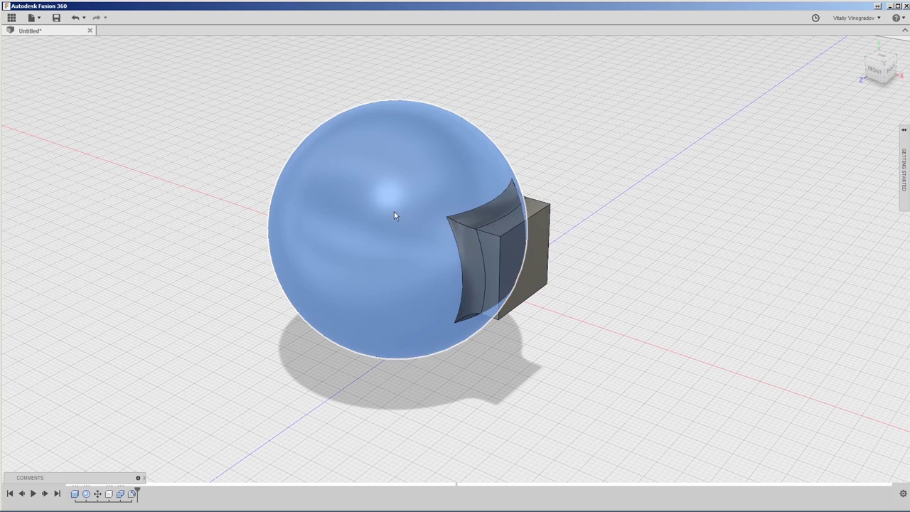
mouse_move(396, 208)
left_mouse_down()
mouse_move(397, 184)
mouse_move(399, 206)
mouse_move(381, 235)
mouse_move(370, 220)
left_mouse_up()
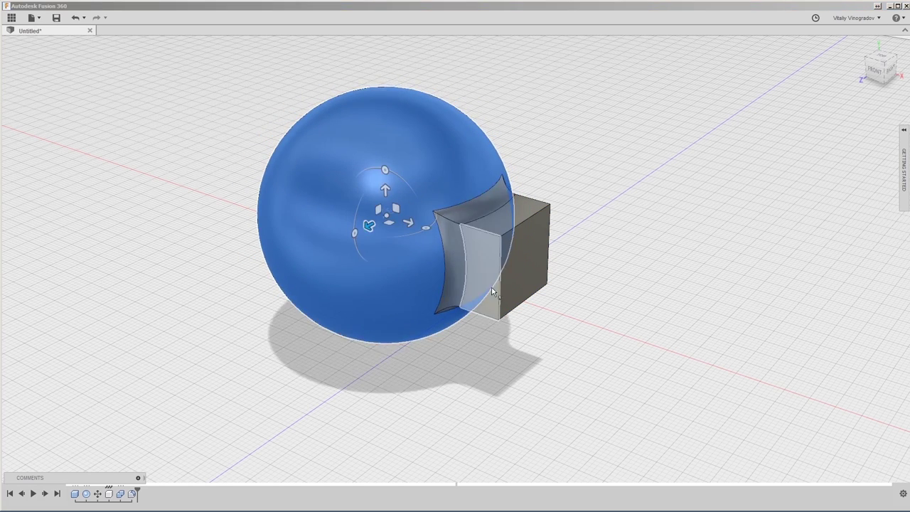
key("Return")
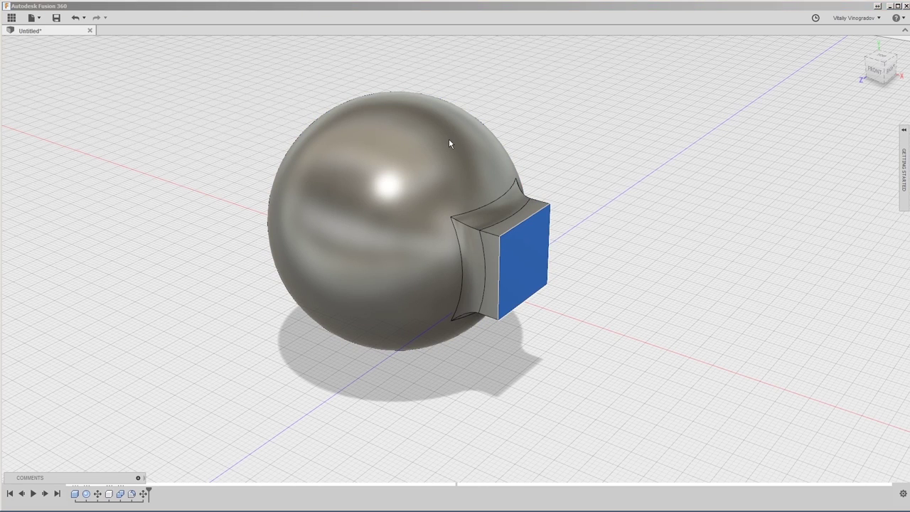
left_click_drag(587, 187, 527, 344)
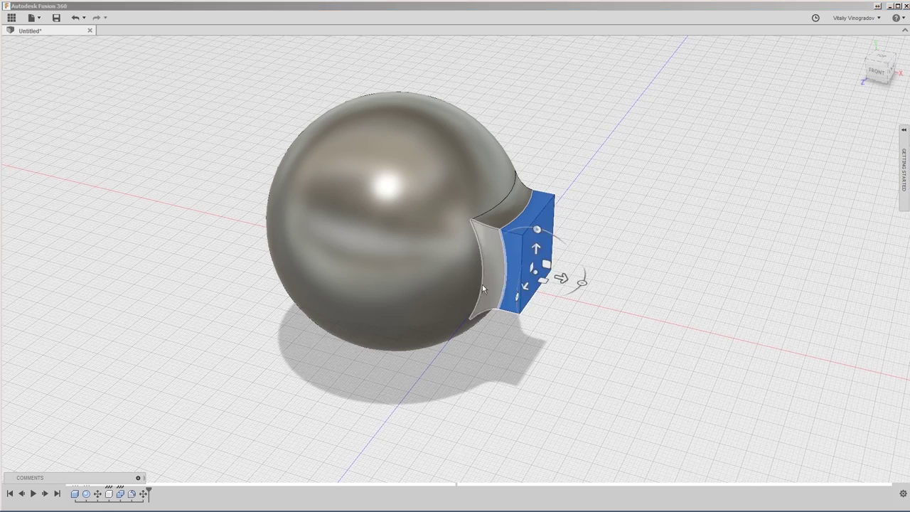
left_click_drag(642, 298, 580, 277)
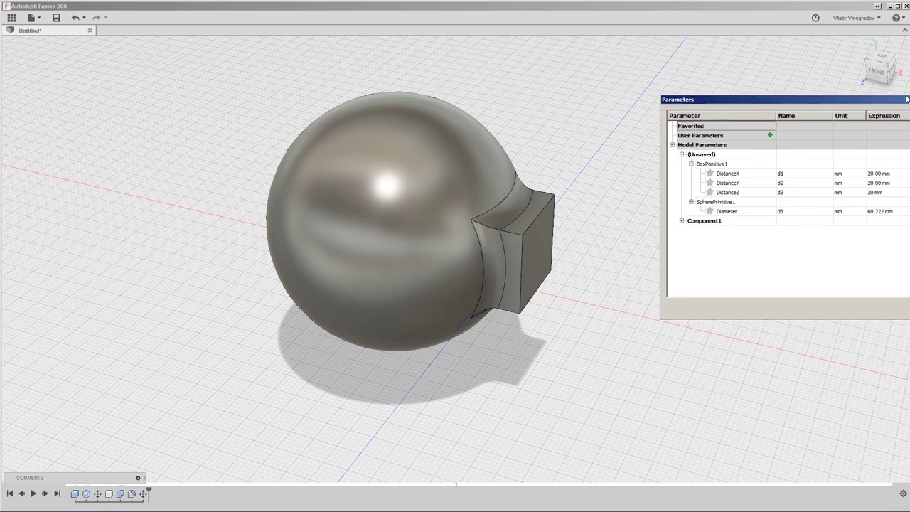
Step: Widen the Parameters window and reopen it at the box's DistanceZ entry
left_click_drag(828, 327, 900, 328)
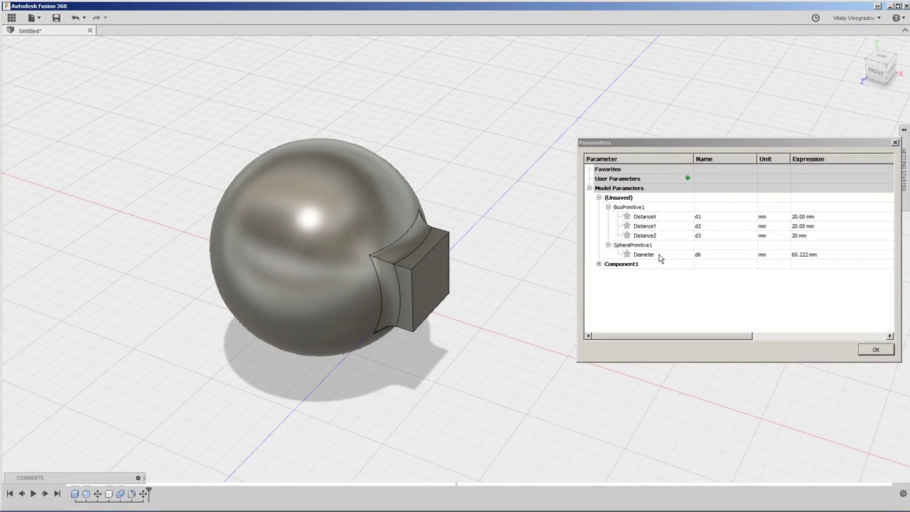
left_click(628, 207)
key("Escape")
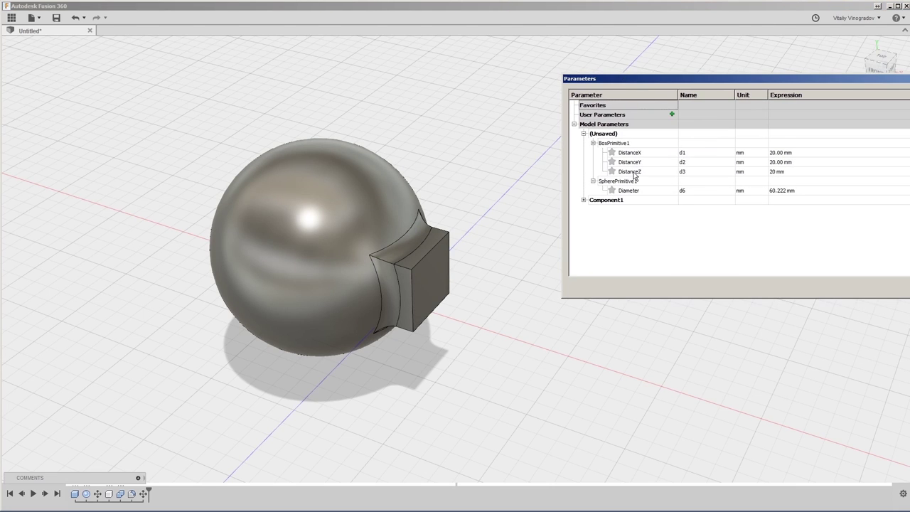
left_click(634, 173)
Step: Set DistanceX, DistanceY and DistanceZ to 20 mm and the sphere Diameter to 50 mm
left_click(789, 172)
type("45")
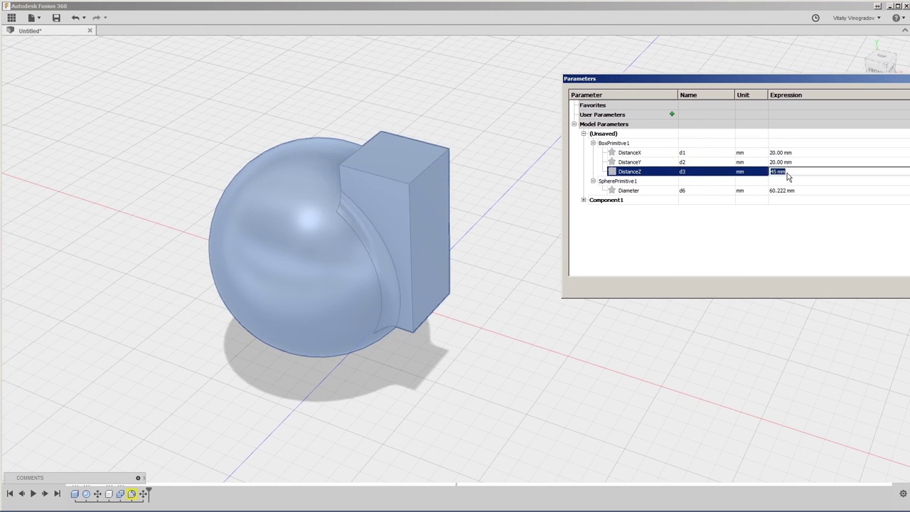
left_click(778, 162)
type("20")
left_click(778, 153)
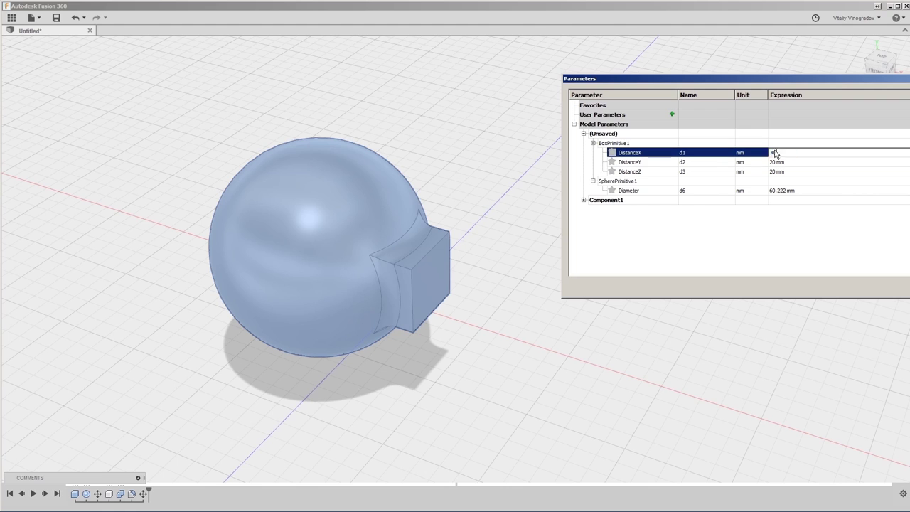
type("20")
left_click(781, 190)
type("50")
key("Return")
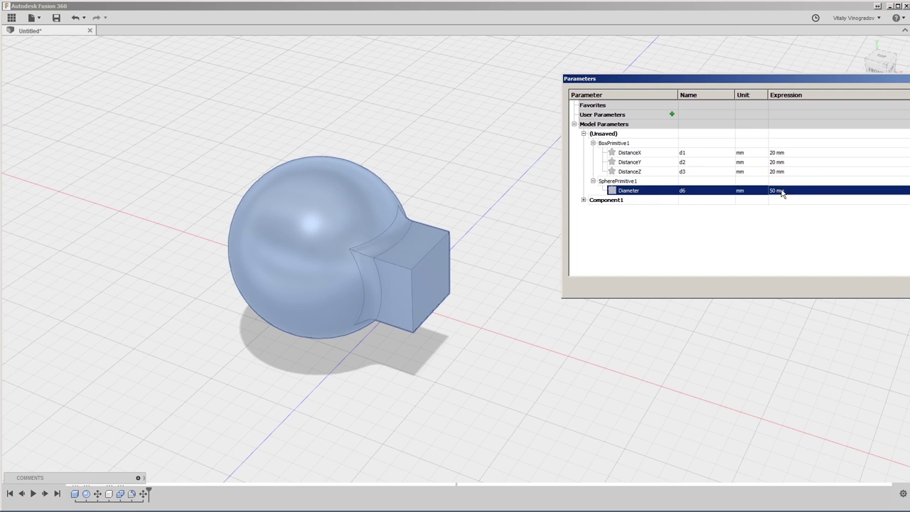
left_click(294, 282)
left_click(306, 260)
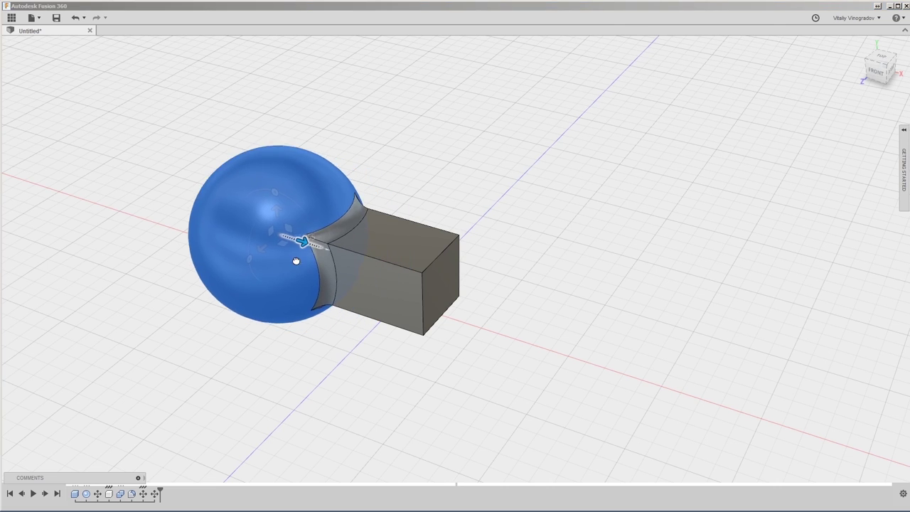
Step: Try sliding the sphere and editing the box's top face
left_click_drag(337, 260, 325, 321)
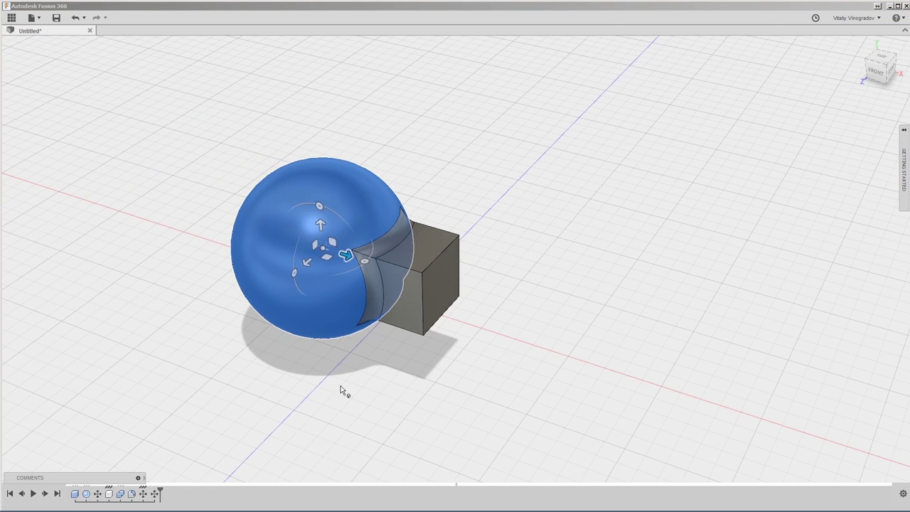
left_click(795, 278)
left_click(425, 245)
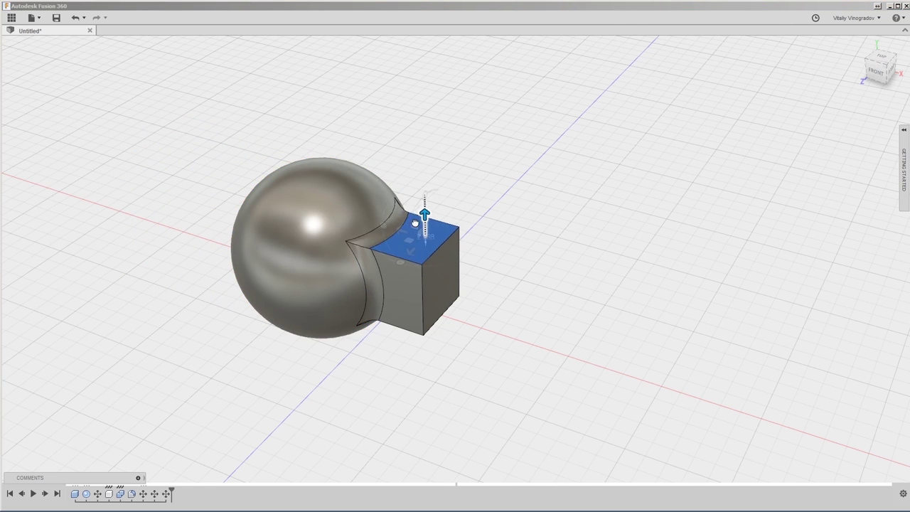
left_click(830, 282)
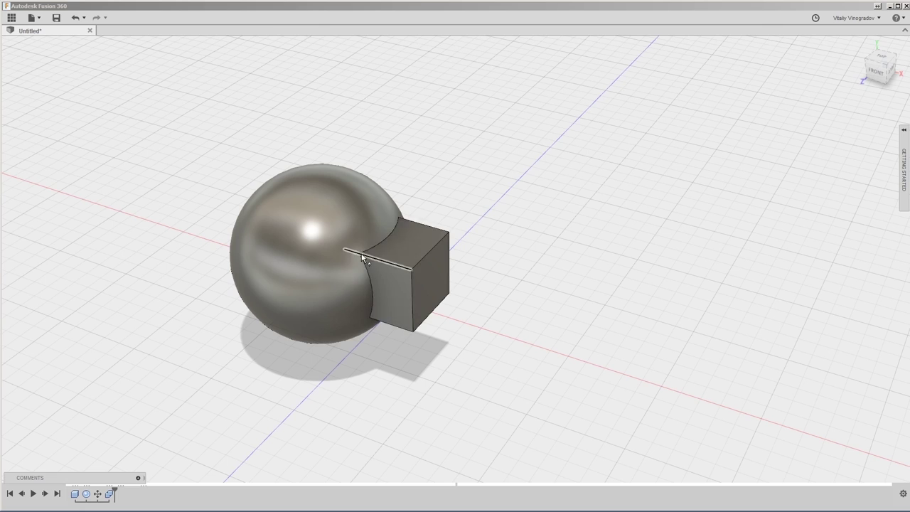
Step: Start moving the body left, cancel, and undo back to the plain sphere and box
left_click(300, 235)
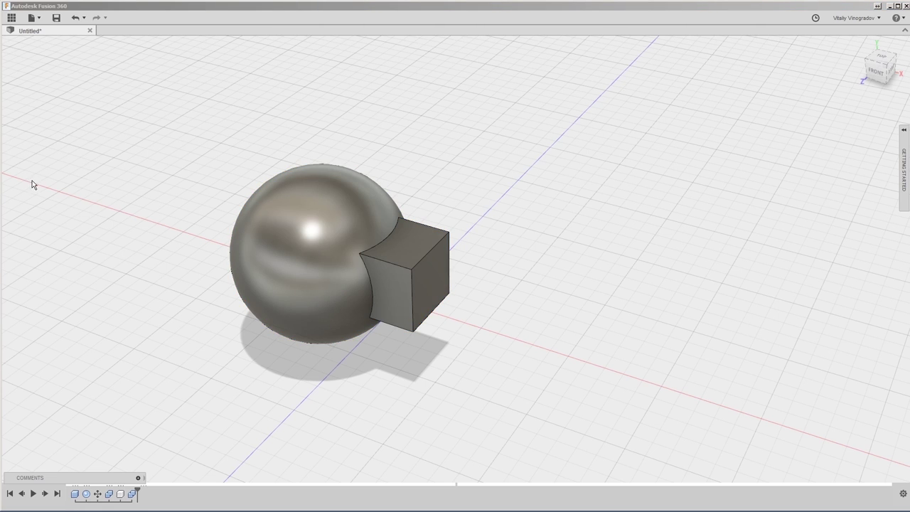
key("m")
left_click_drag(301, 236, 152, 203)
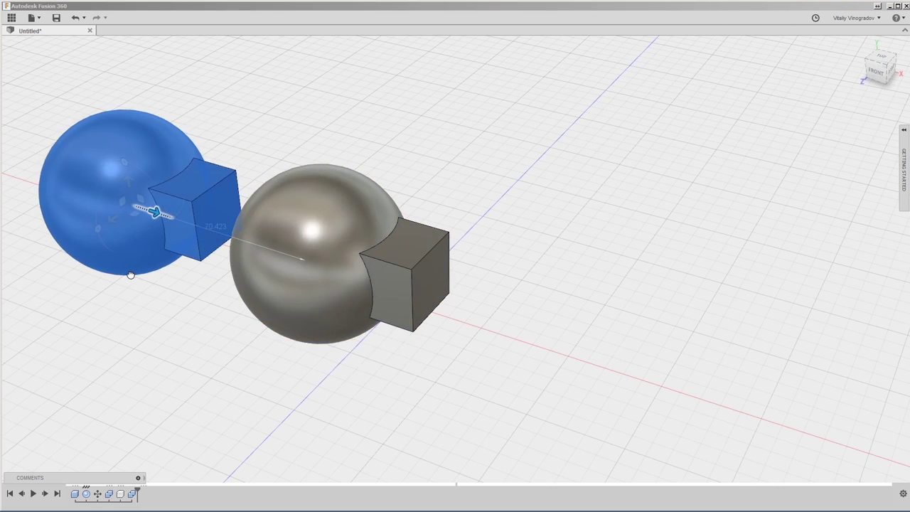
key("Escape")
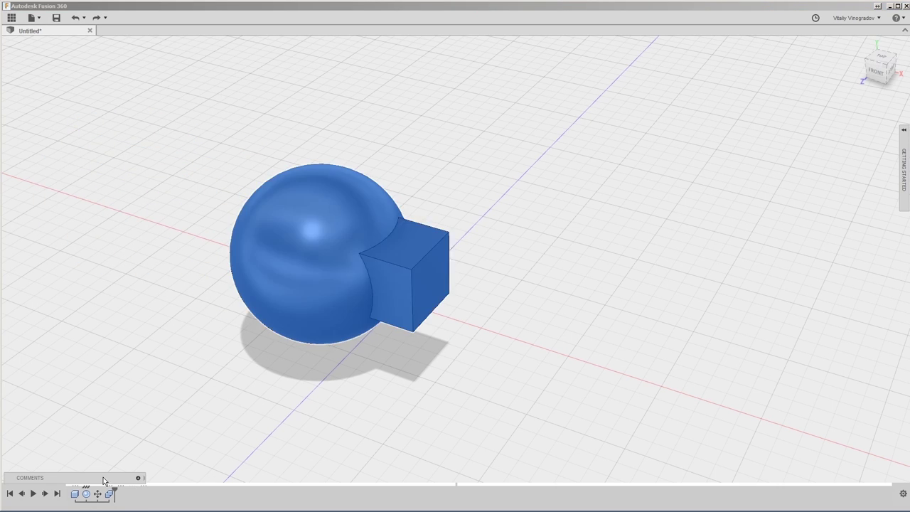
key("Delete")
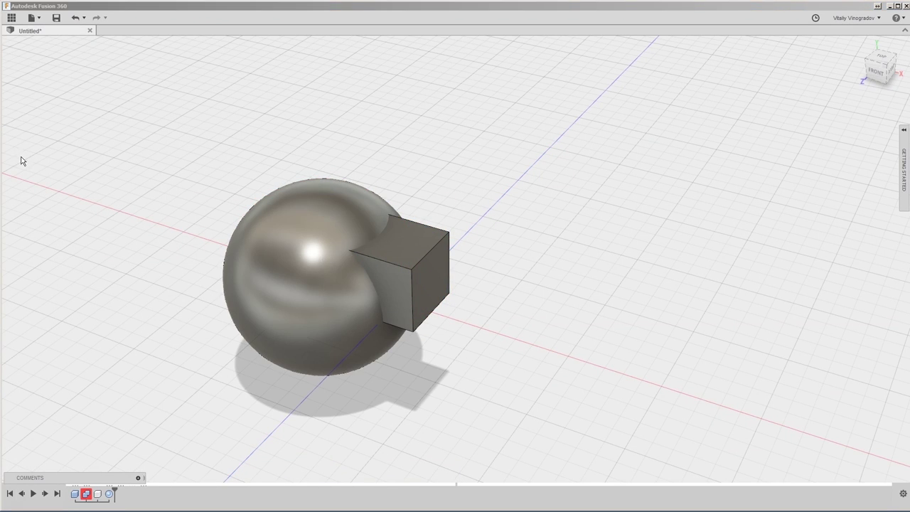
Step: Cut the box out of the sphere with Combine, using the sphere as target body
left_click(317, 233)
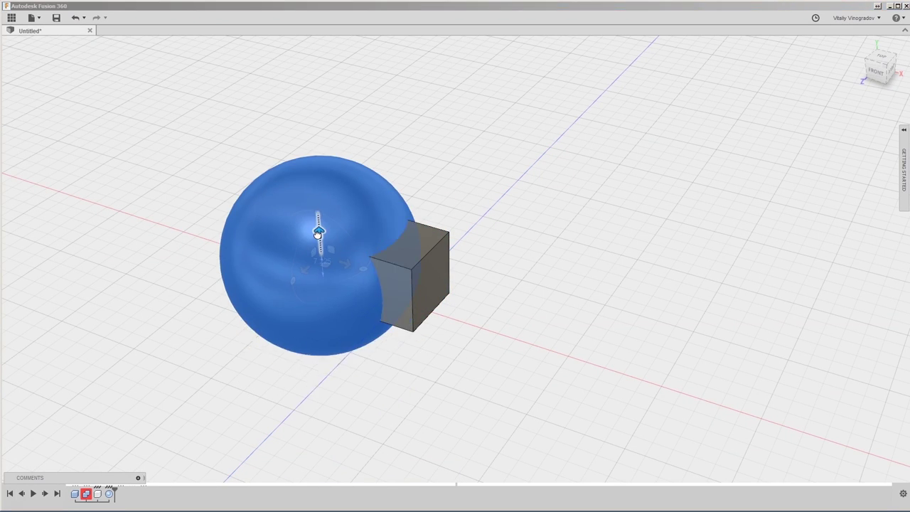
left_click(325, 278)
left_click(426, 306)
key("Return")
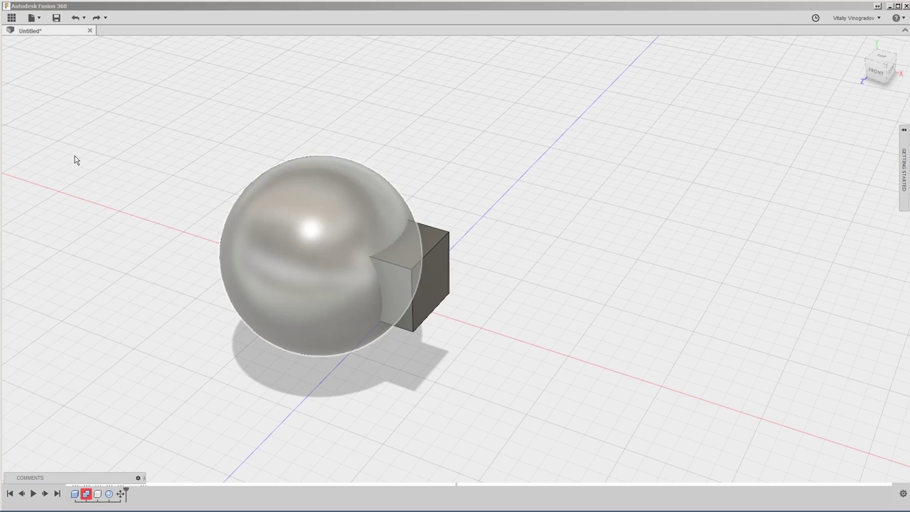
key("Delete")
key("Return")
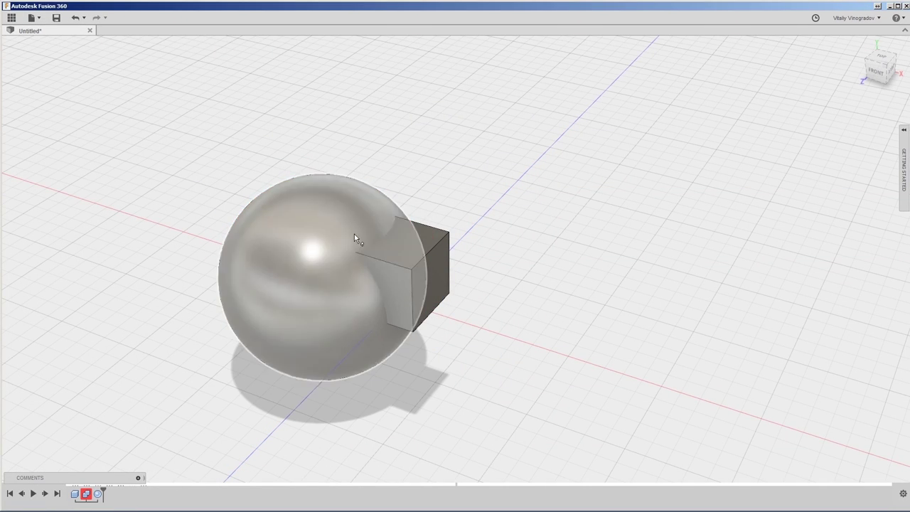
left_click(432, 260)
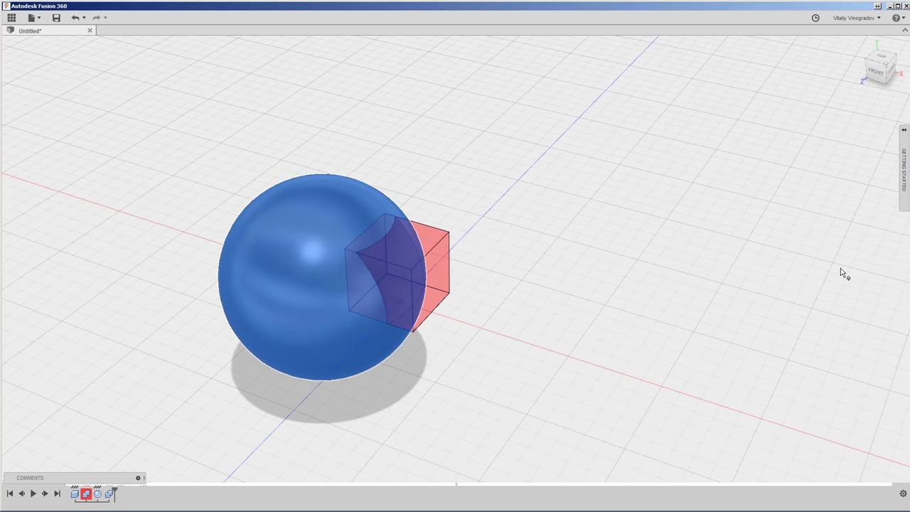
key("Return")
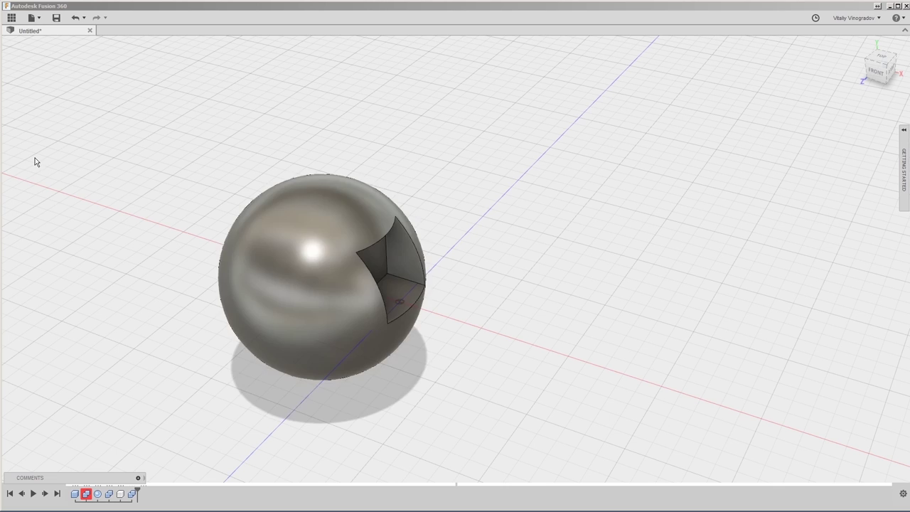
Step: Redo the Combine cut, then fillet the pocket's rim edges by dragging the radius arrow
left_click(76, 20)
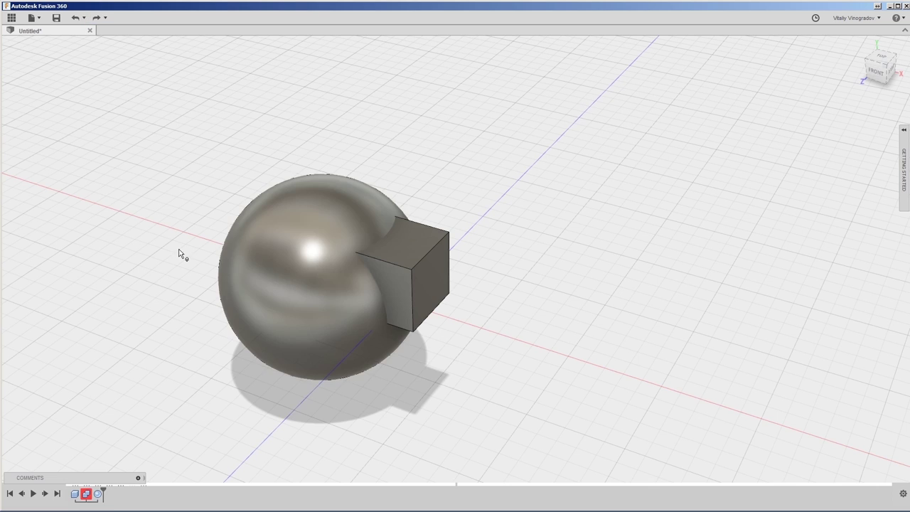
key("ctrl+y")
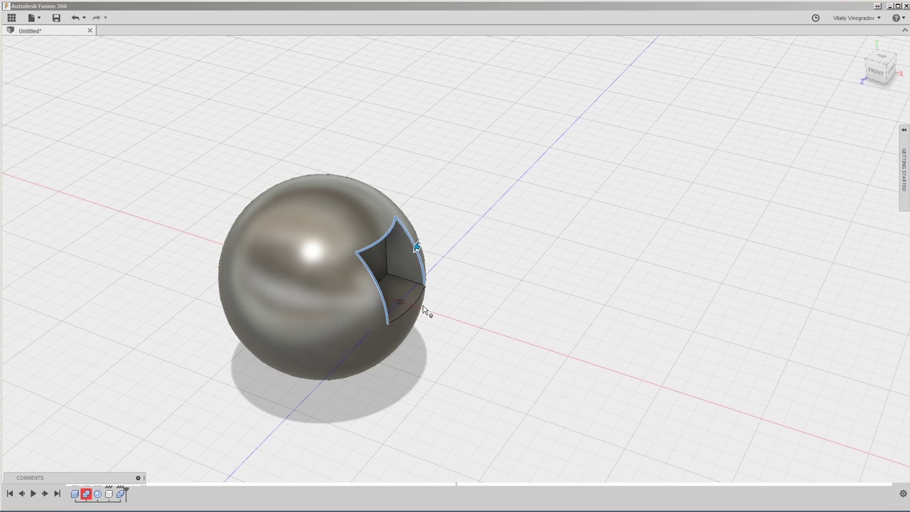
left_click_drag(425, 311, 416, 302)
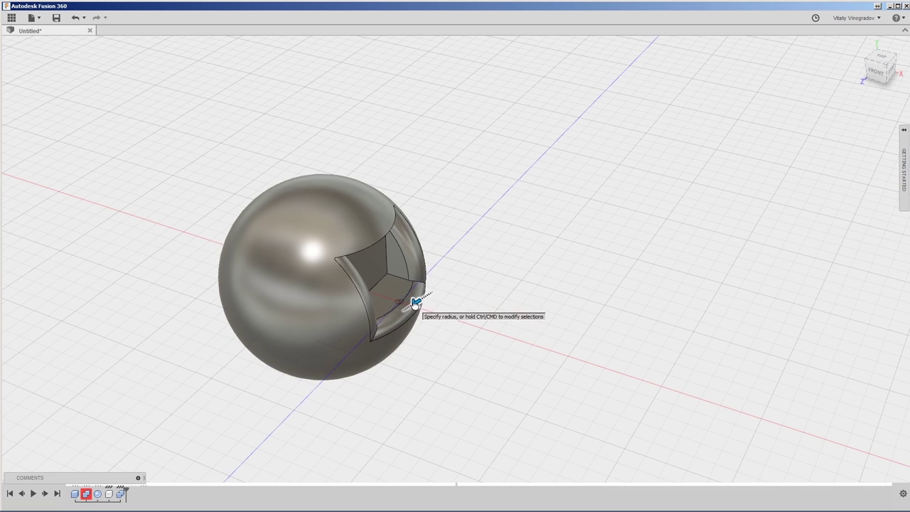
middle_click_drag(377, 392, 412, 351, "shift")
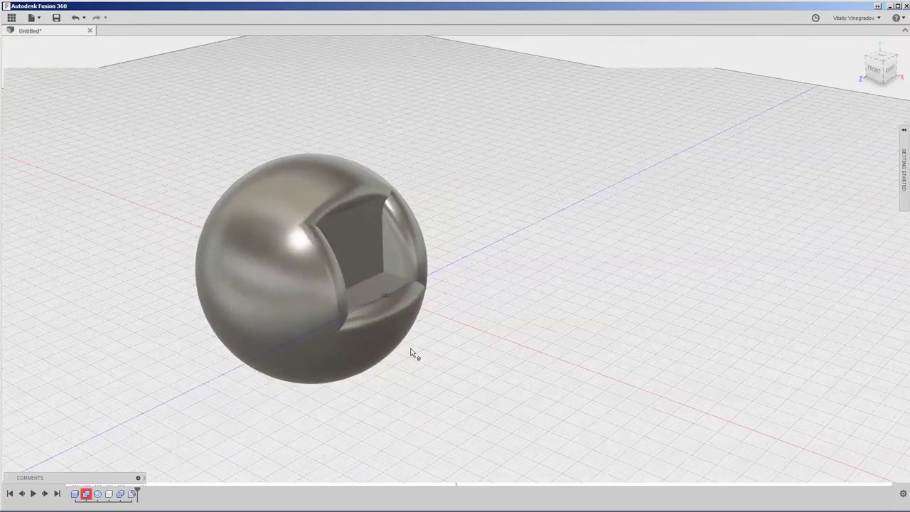
left_click(257, 297)
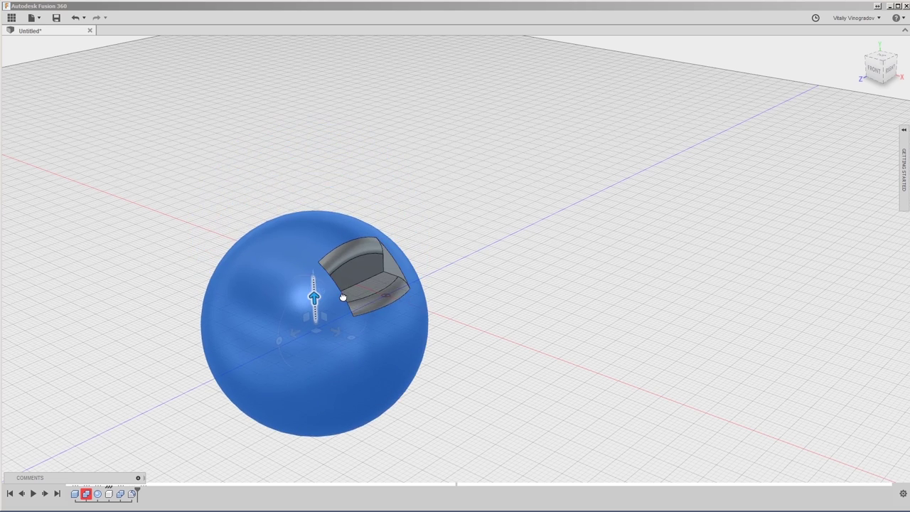
left_click_drag(309, 237, 355, 260)
key("Return")
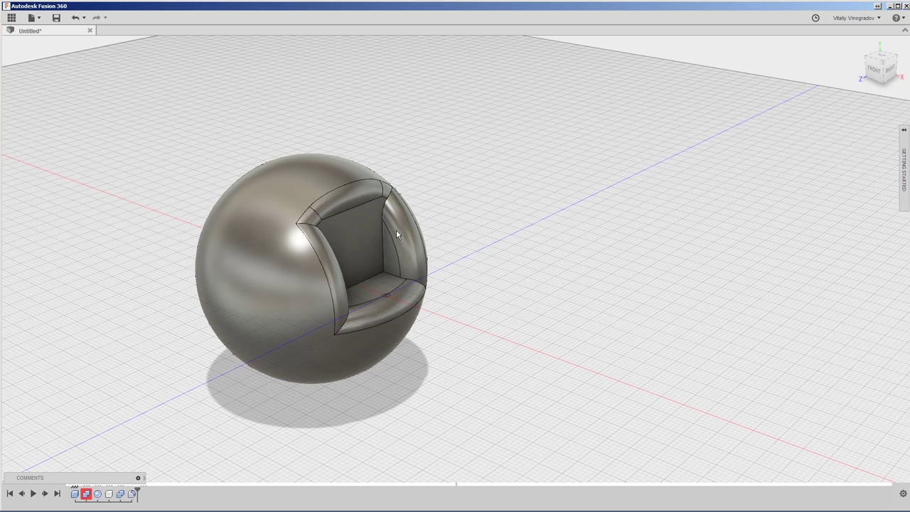
left_click(365, 260)
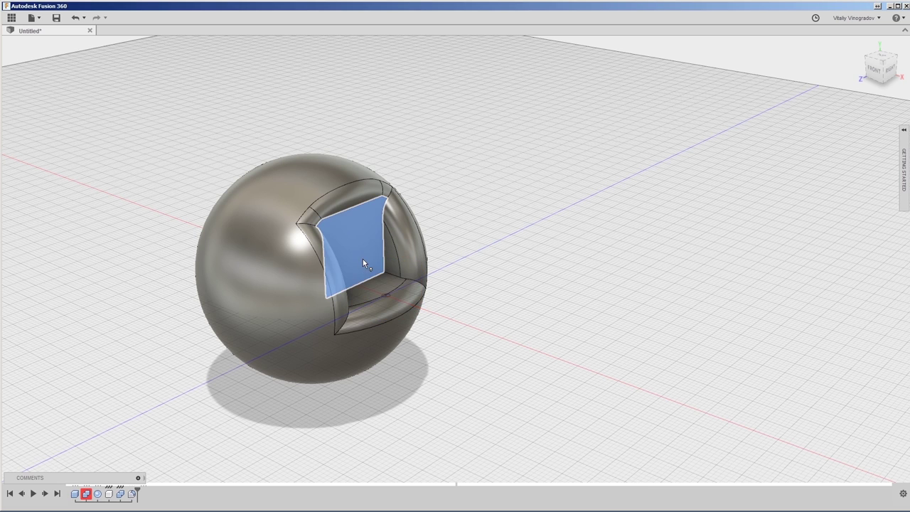
Step: Try sphere Diameter values of 40 and then 65 in the parameters
left_click_drag(383, 269, 377, 265)
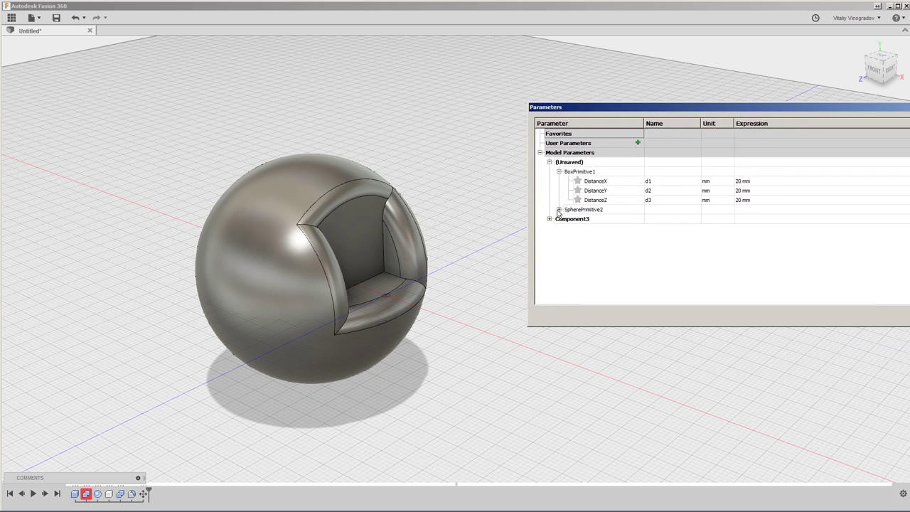
left_click(767, 221)
type("40")
key("Return")
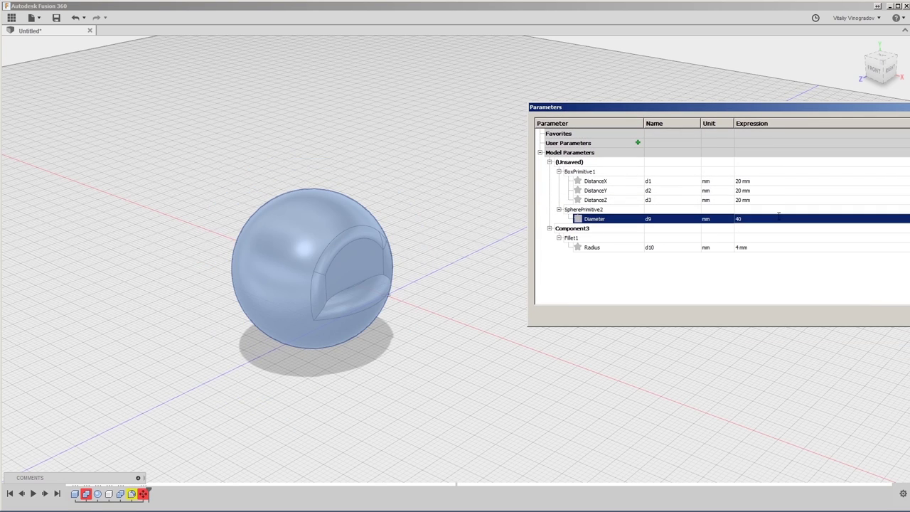
key("BackSpace")
key("BackSpace")
type("65")
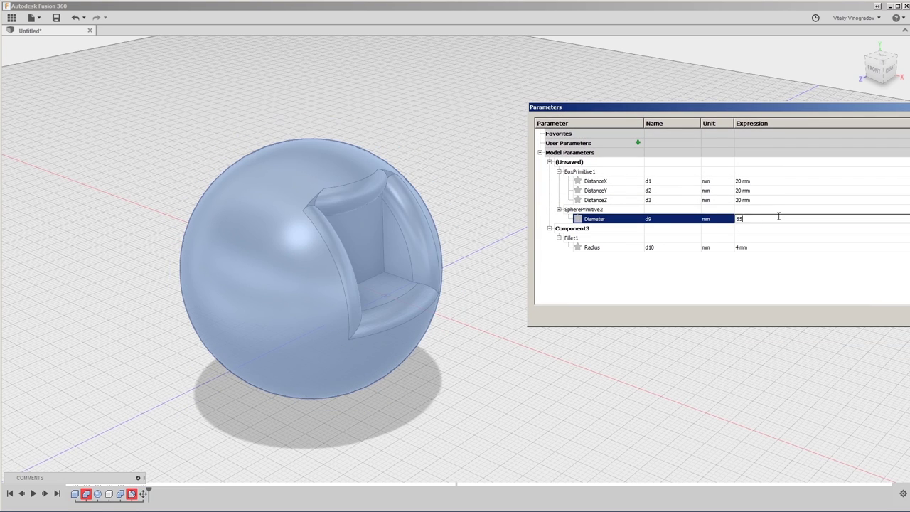
Step: Commit Diameter 60 and DistanceY 20, close the parameters, and remove the model
left_click(741, 201)
left_click(741, 191)
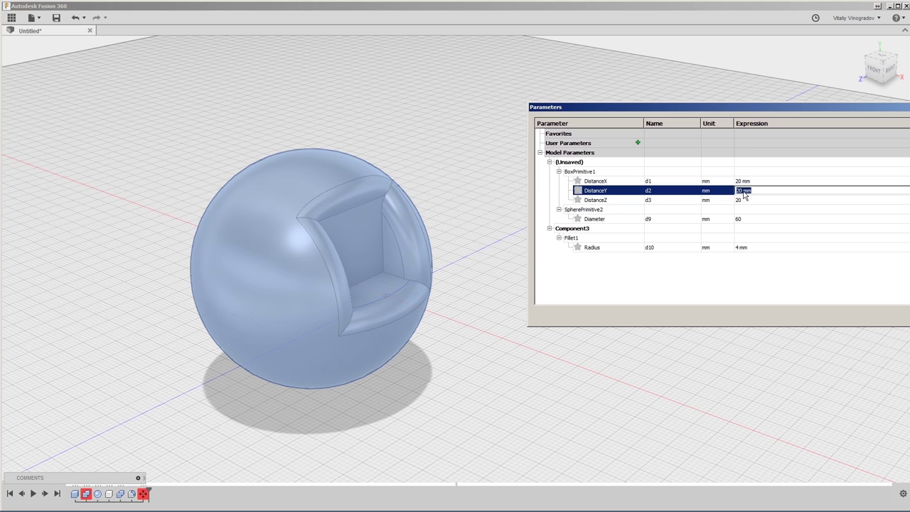
type("3020")
key("Return")
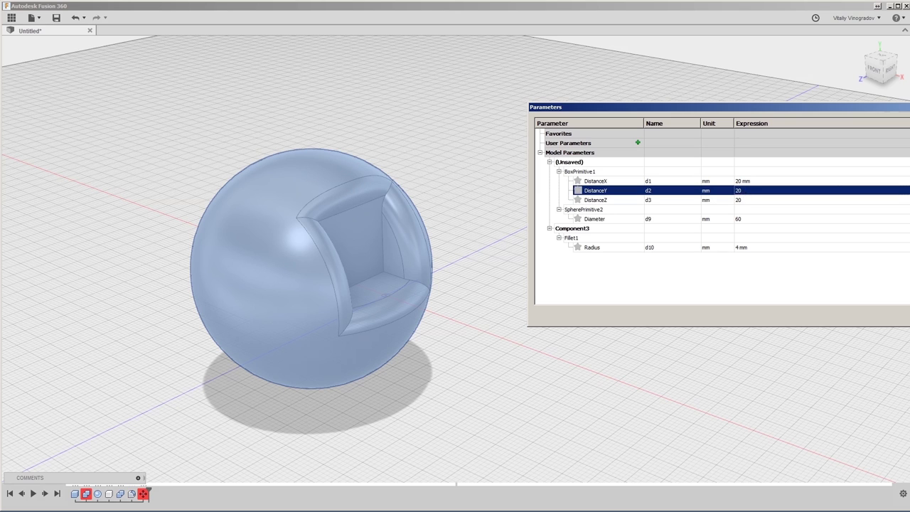
key("Return")
key("ctrl+z")
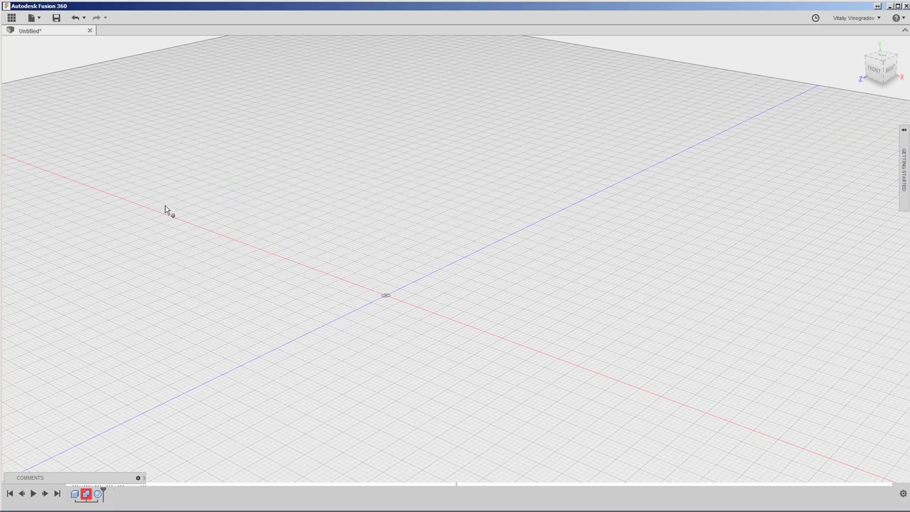